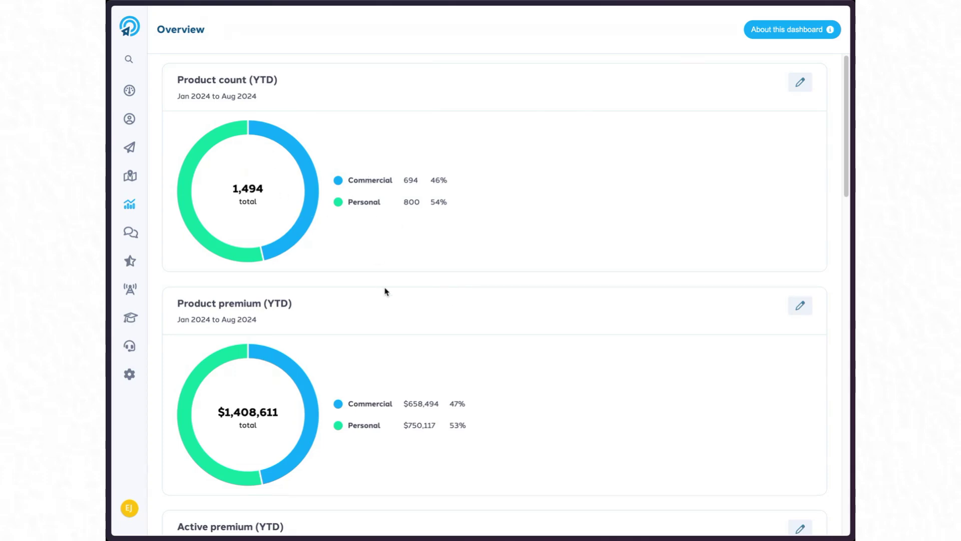
Scroll to the Customer counts (YTD) chart and open the '...' actions for March 2024.
scroll(386, 291, "down", 3)
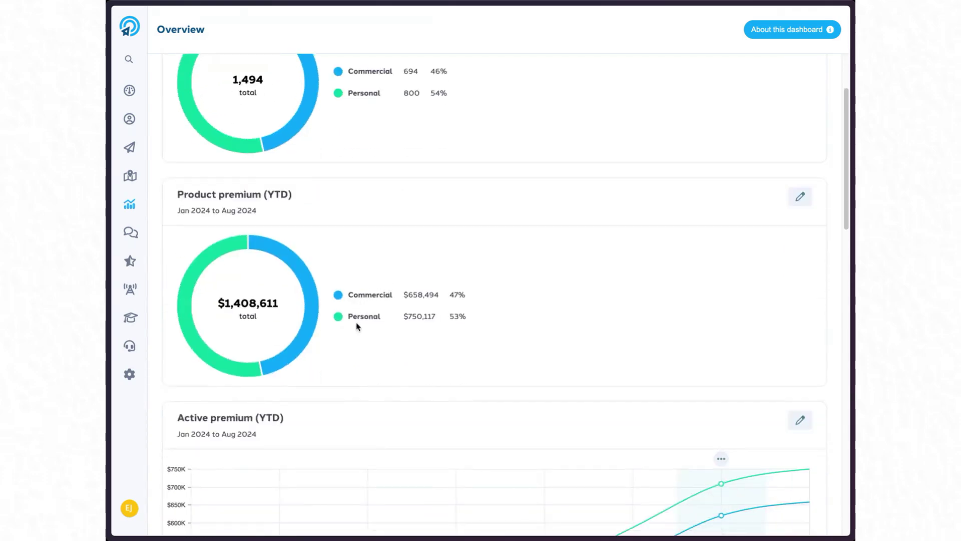
scroll(479, 344, "down", 8)
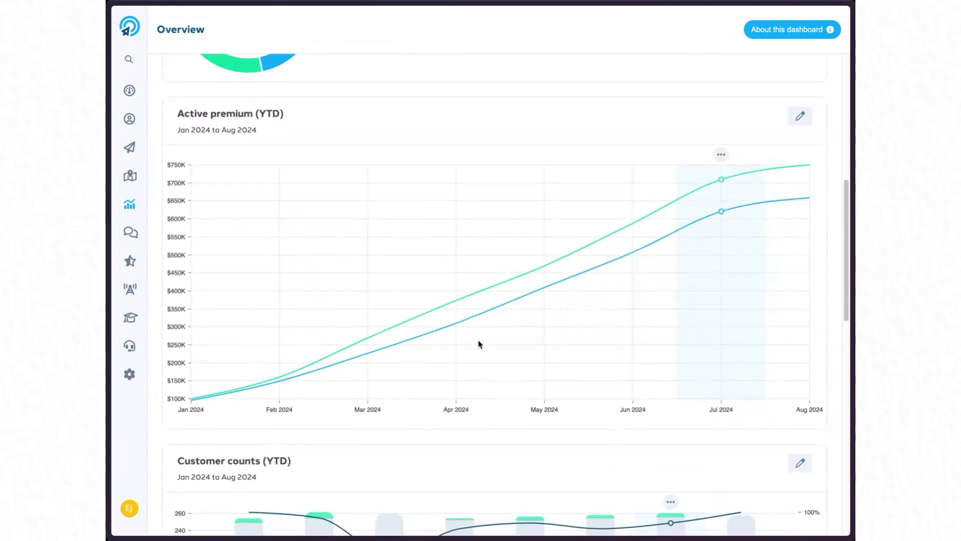
scroll(478, 343, "up", 1)
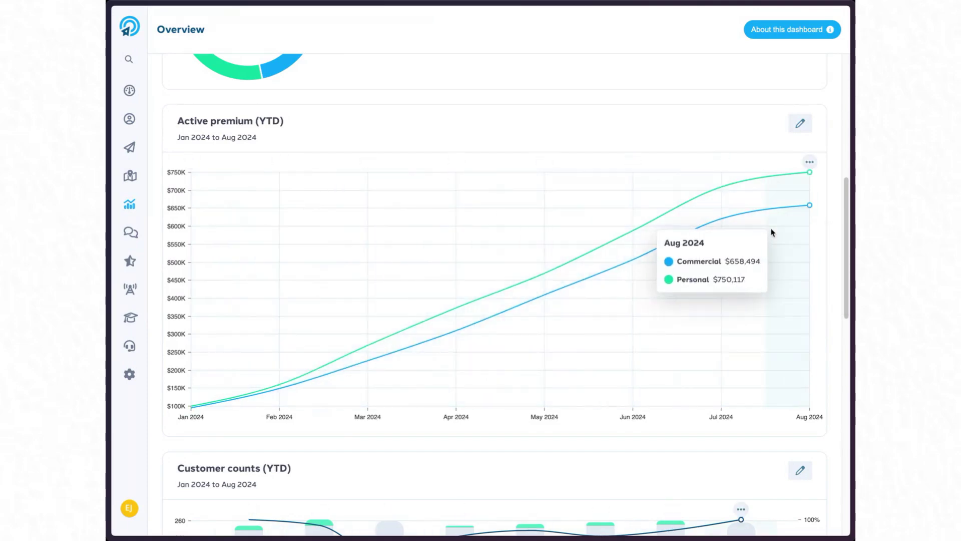
scroll(598, 338, "down", 3)
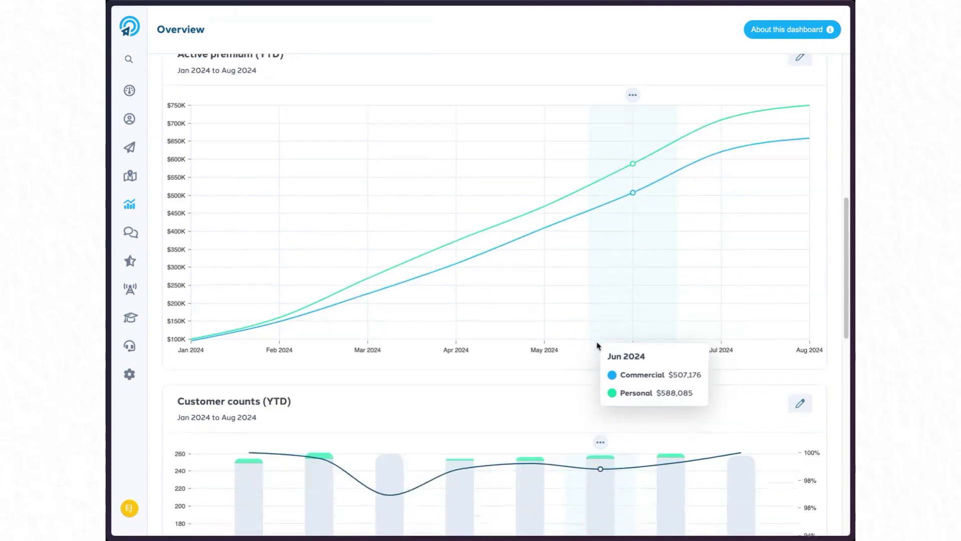
scroll(596, 345, "down", 4)
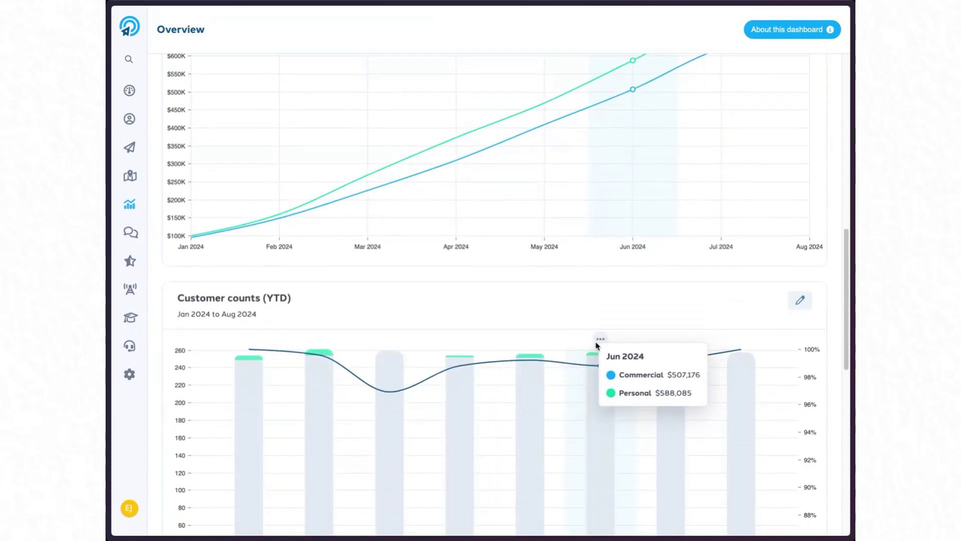
scroll(597, 347, "down", 3)
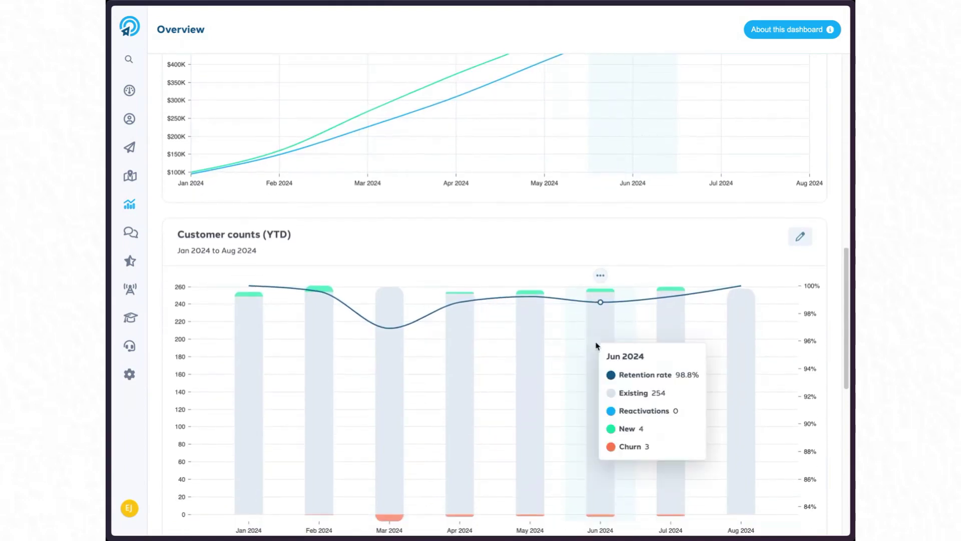
scroll(597, 346, "down", 1)
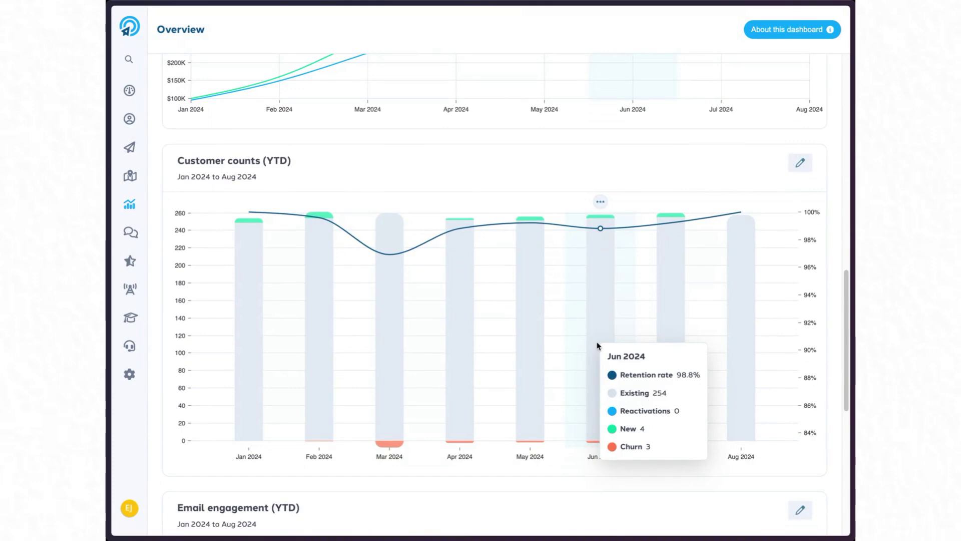
mouse_move(250, 227)
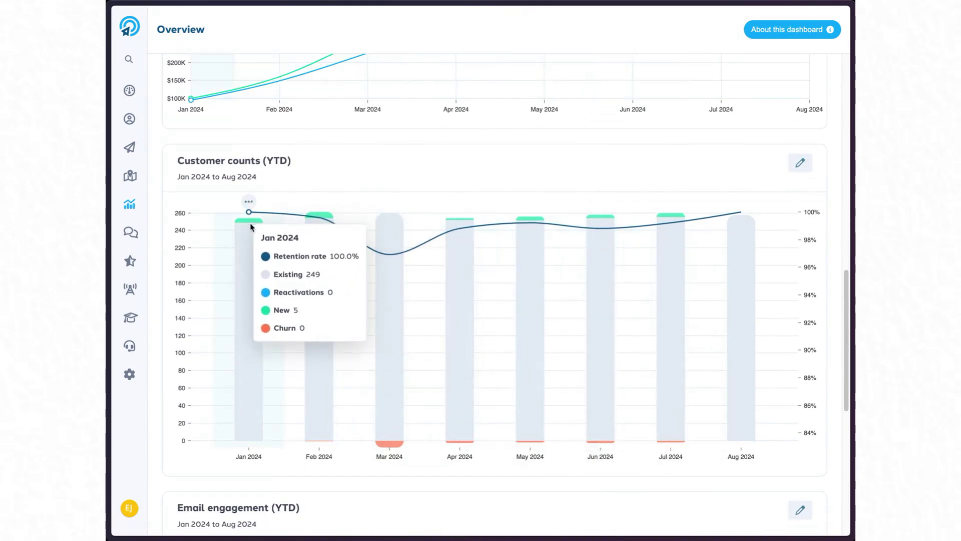
mouse_move(386, 248)
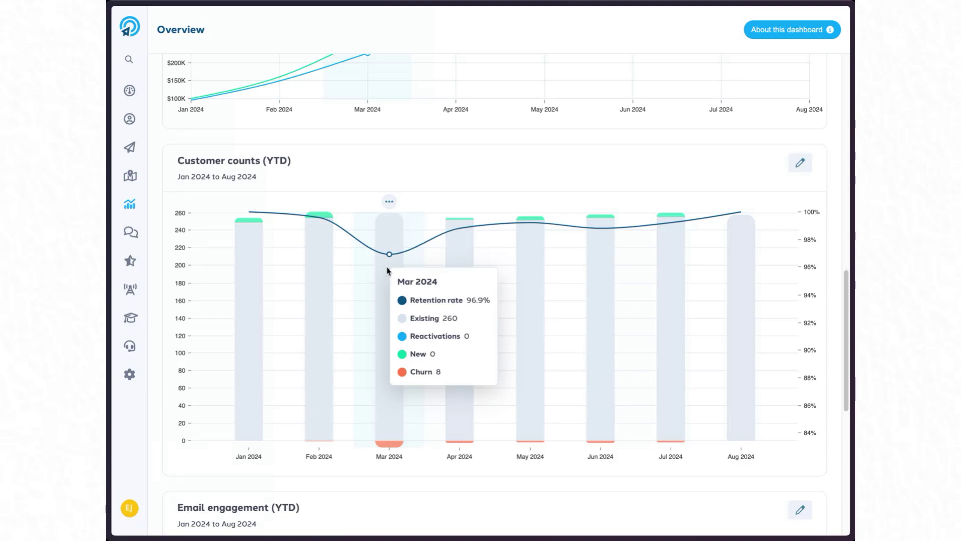
left_click(391, 206)
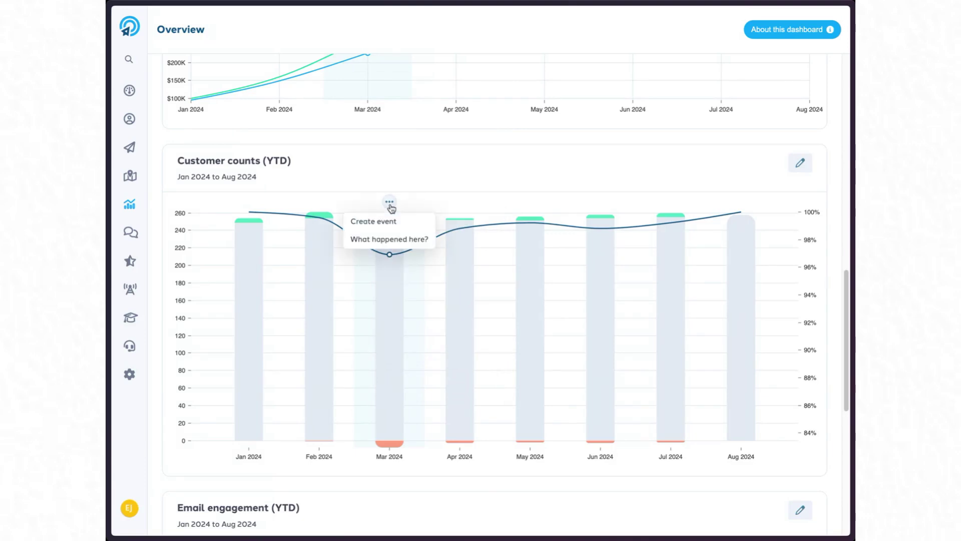
Open 'What happened here?' for March 2024 and view the Net Promoter Score campaign.
left_click(390, 240)
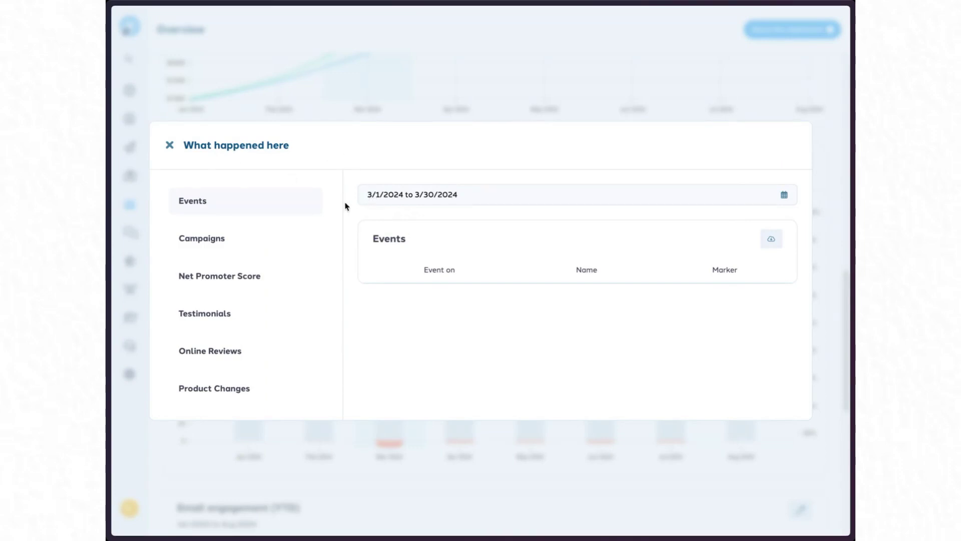
left_click(218, 249)
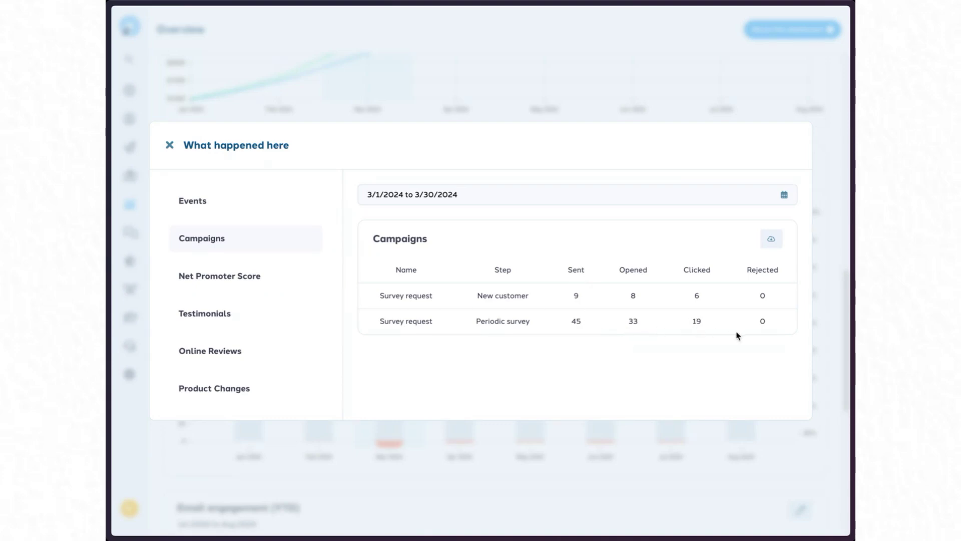
left_click(221, 282)
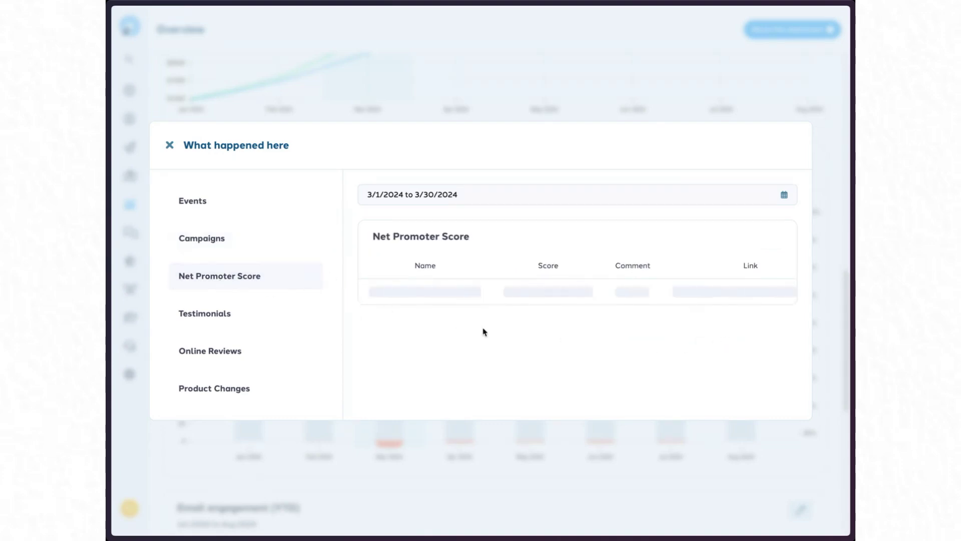
Download the Net Promoter Score surveys for 3/1/2024 to 3/30/2024.
scroll(484, 332, "down", 2)
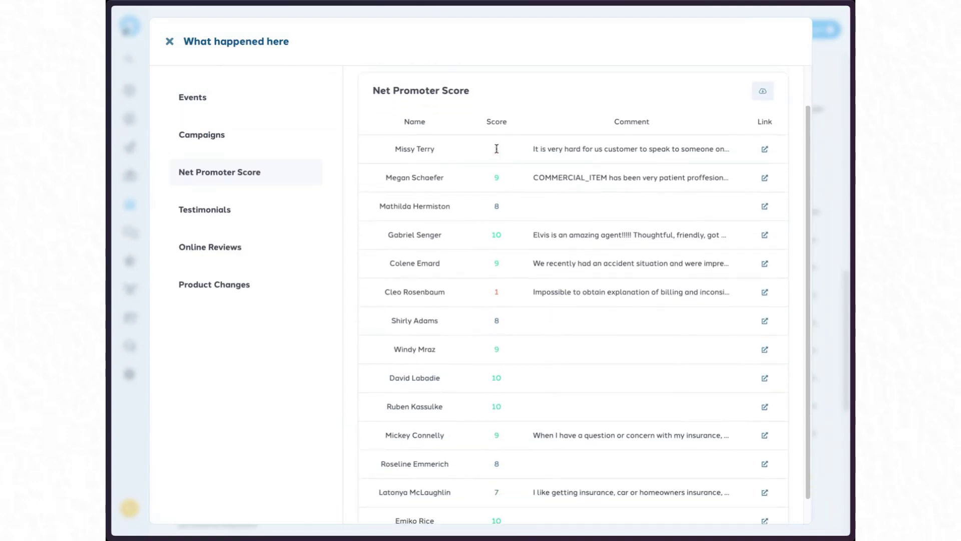
scroll(509, 311, "down", 1)
scroll(509, 311, "up", 3)
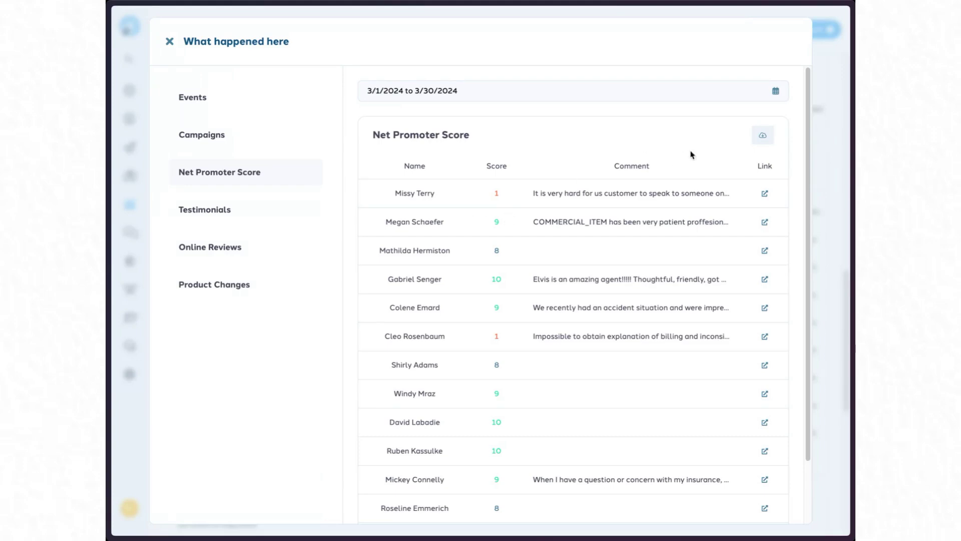
left_click(763, 143)
Highlight March's Product Changes figures (60 new, 35 terminations, 166 renewals), then close the panel.
left_click(227, 284)
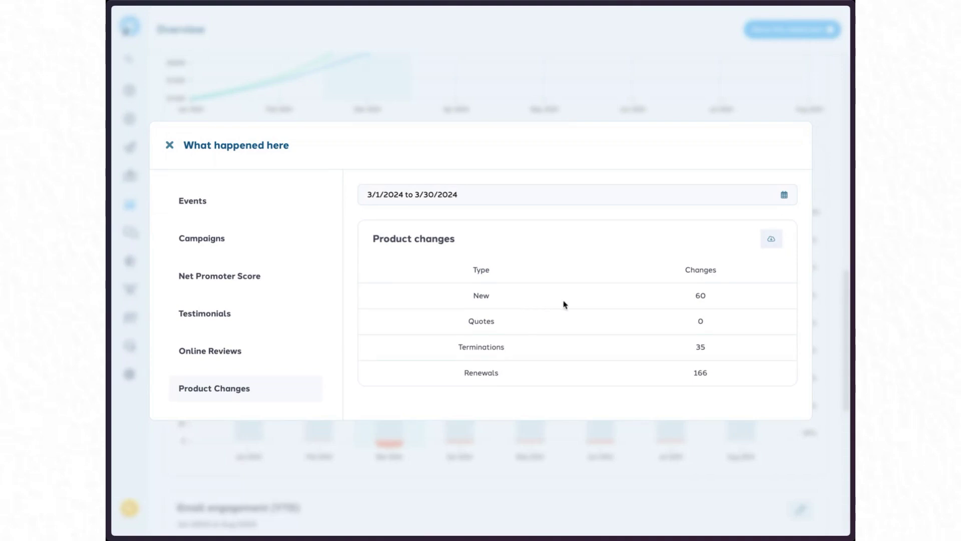
left_click_drag(682, 300, 706, 299)
left_click_drag(689, 353, 729, 375)
left_click(729, 374)
left_click_drag(726, 348, 660, 348)
left_click(524, 349)
left_click(170, 146)
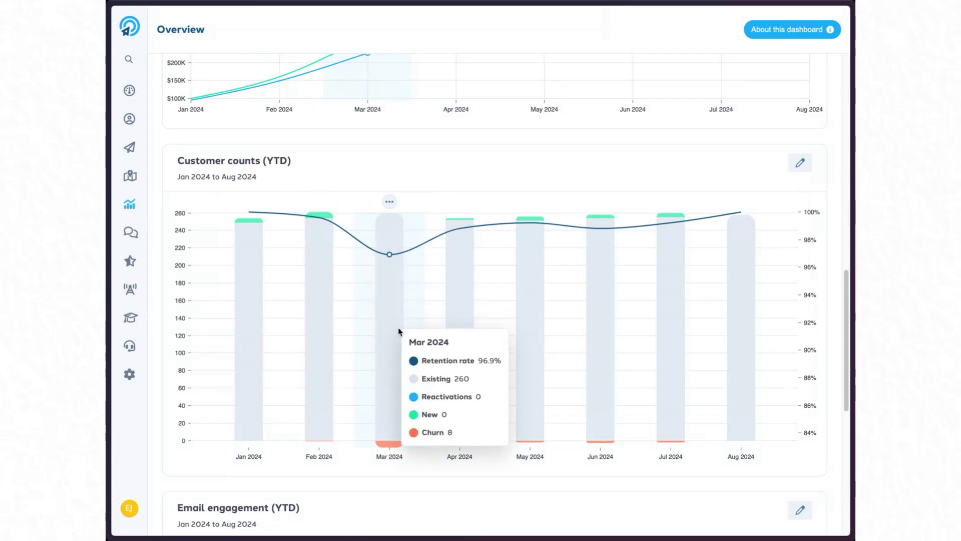
Look over the Email engagement and Premium retention bars on the Overview, then return to the top.
scroll(399, 331, "down", 5)
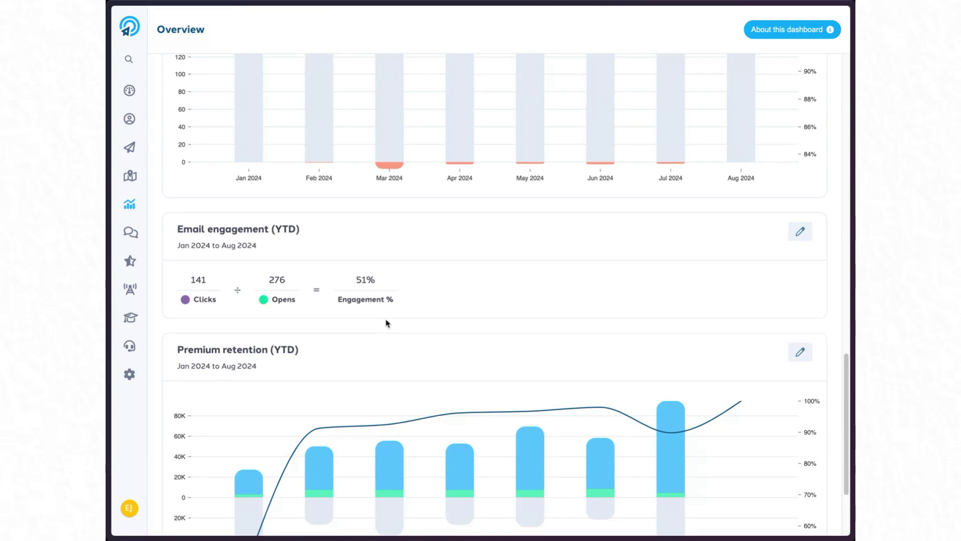
scroll(386, 323, "down", 3)
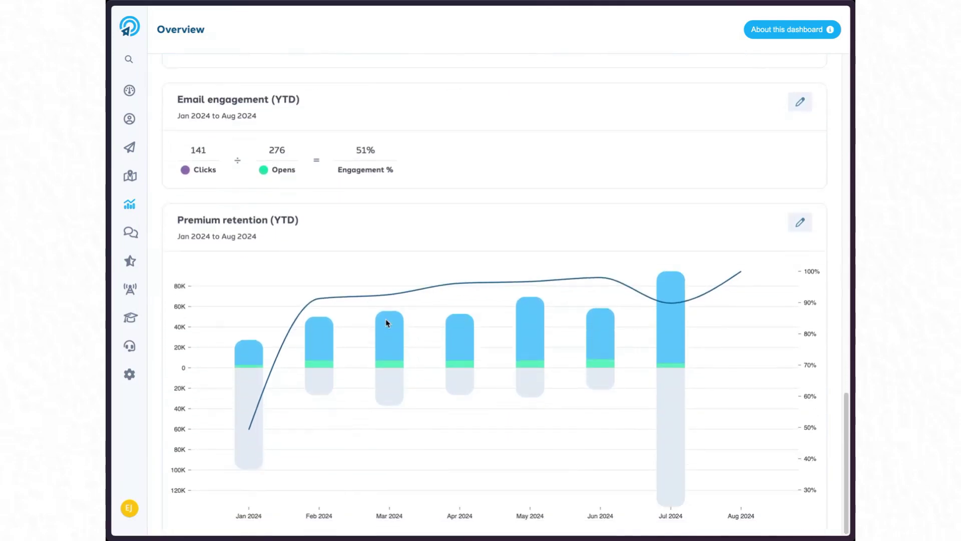
mouse_move(359, 333)
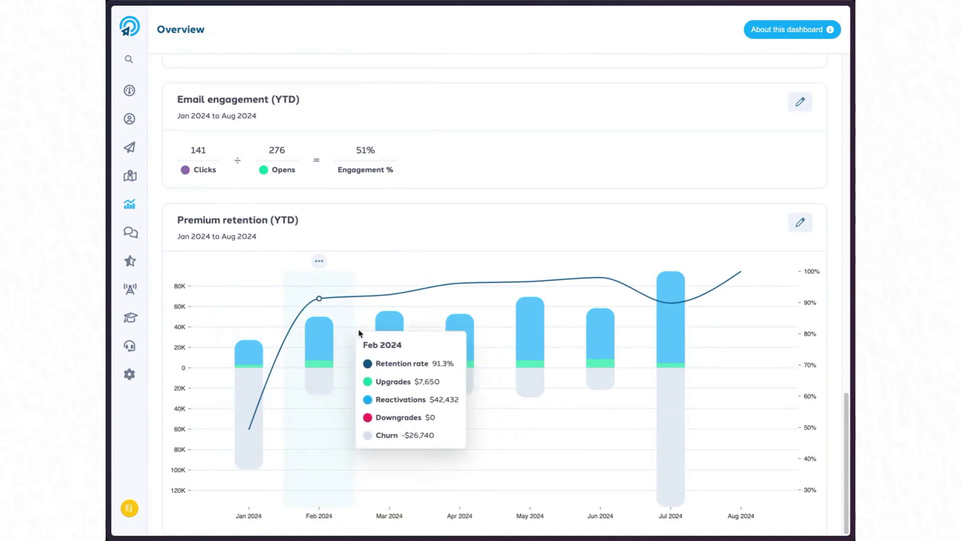
mouse_move(656, 332)
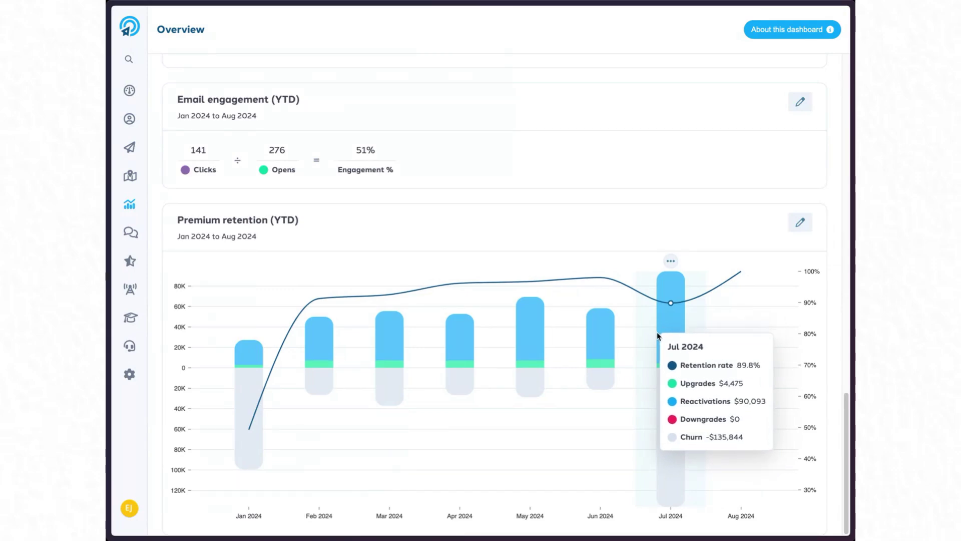
mouse_move(496, 379)
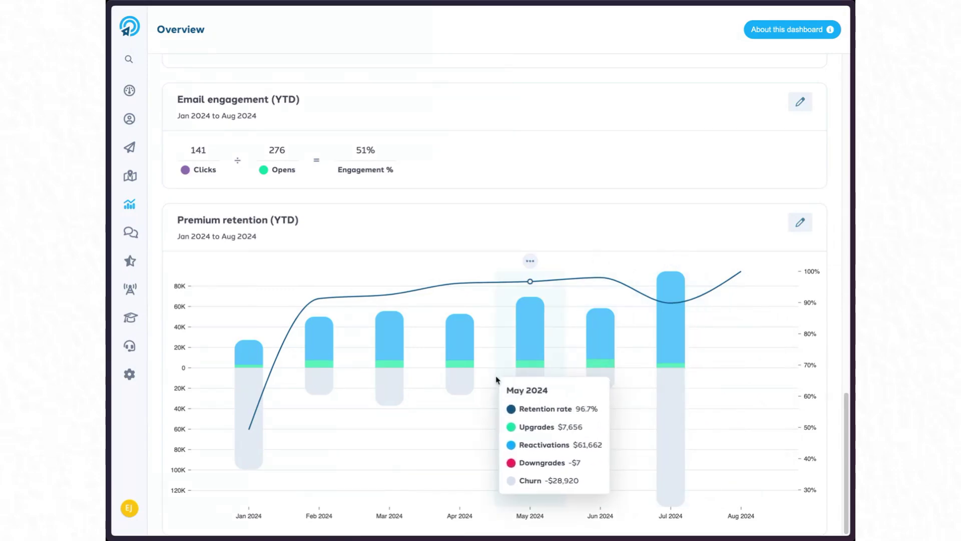
scroll(496, 380, "up", 10)
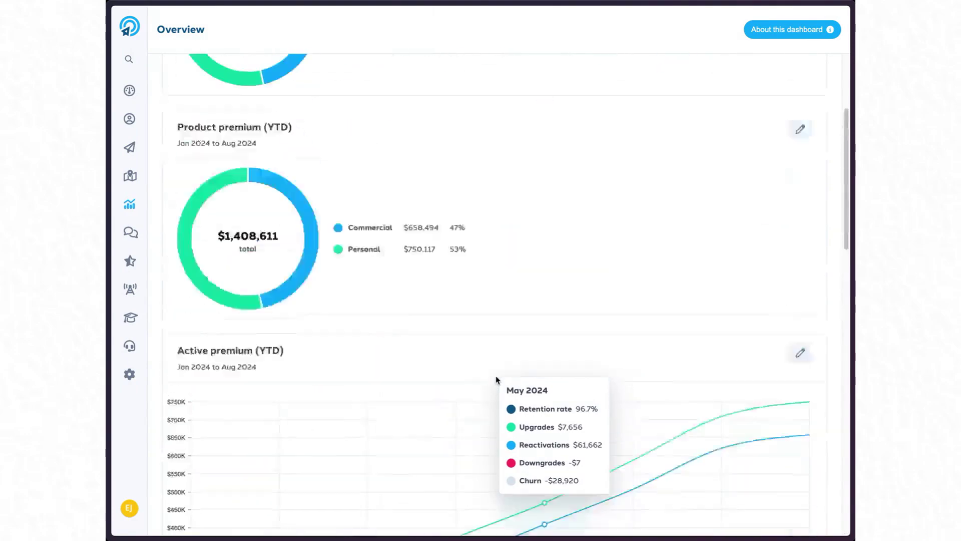
Go to Analytics > Products and expand the Date row in Data Selection.
mouse_move(157, 205)
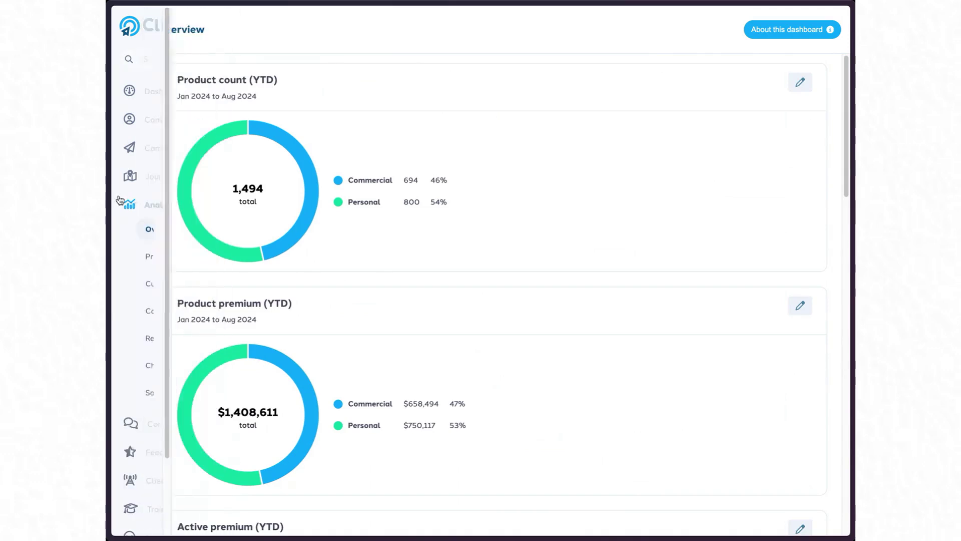
left_click(161, 256)
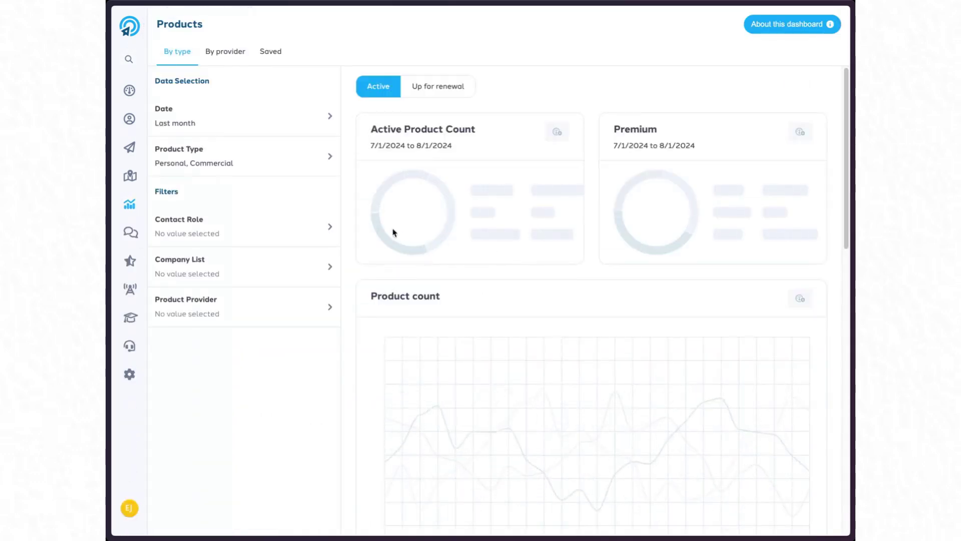
mouse_move(141, 212)
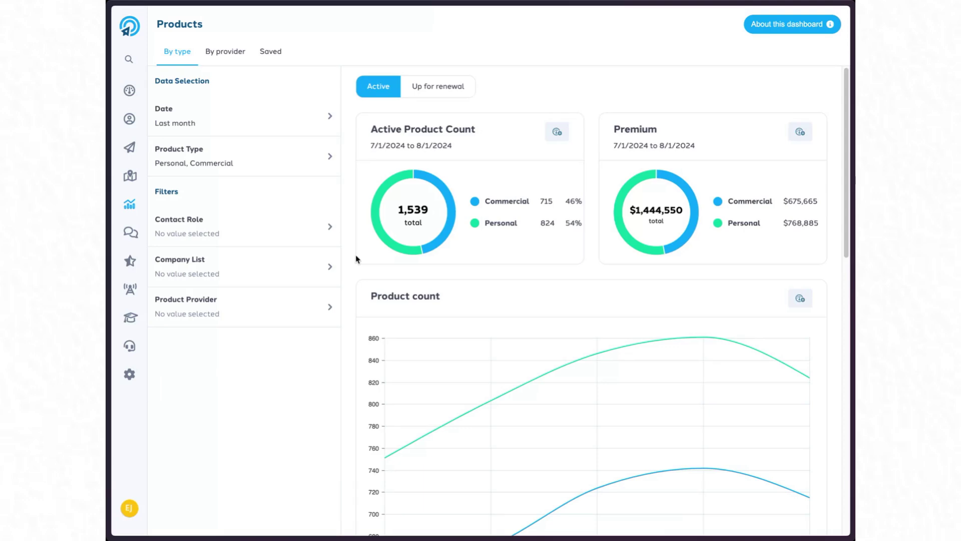
left_click(317, 125)
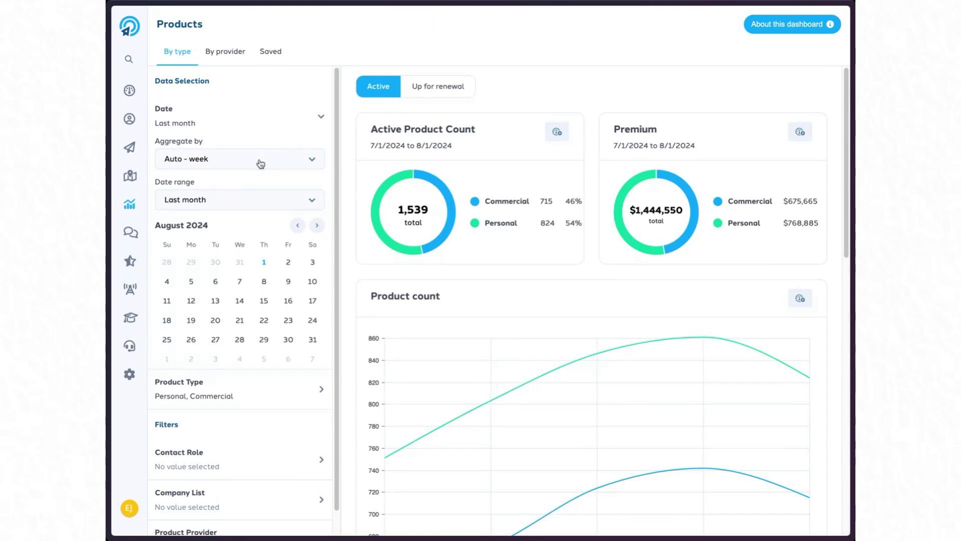
Change the date range from Last month to Year to date.
left_click(255, 205)
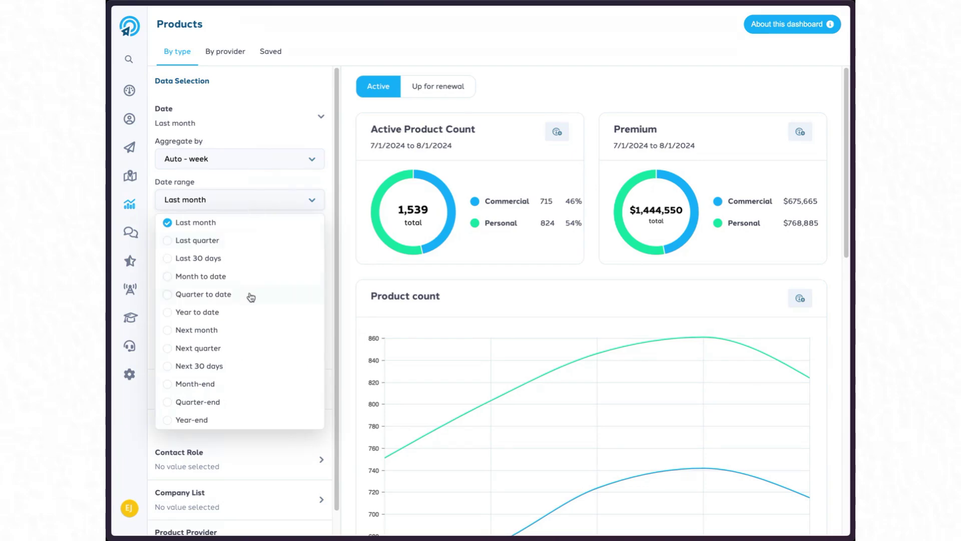
left_click(249, 313)
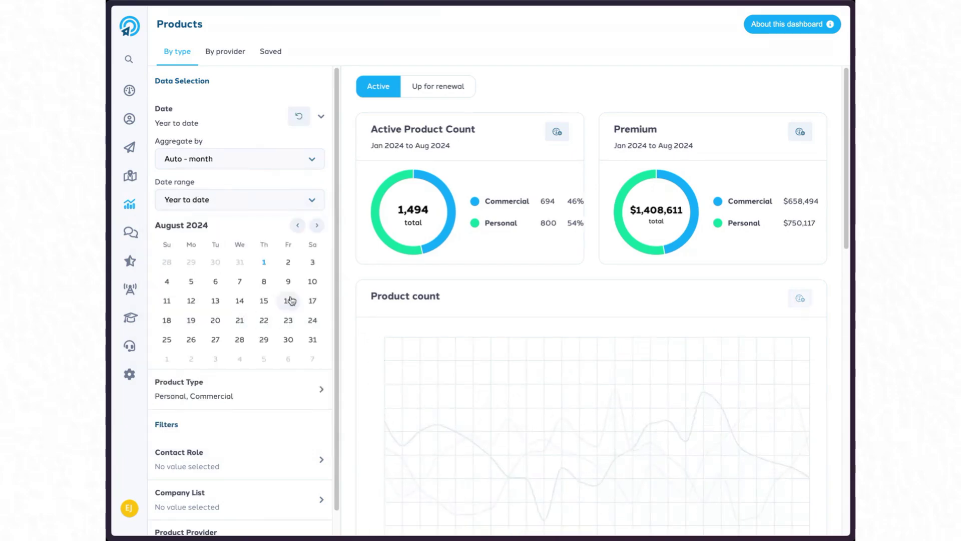
mouse_move(613, 345)
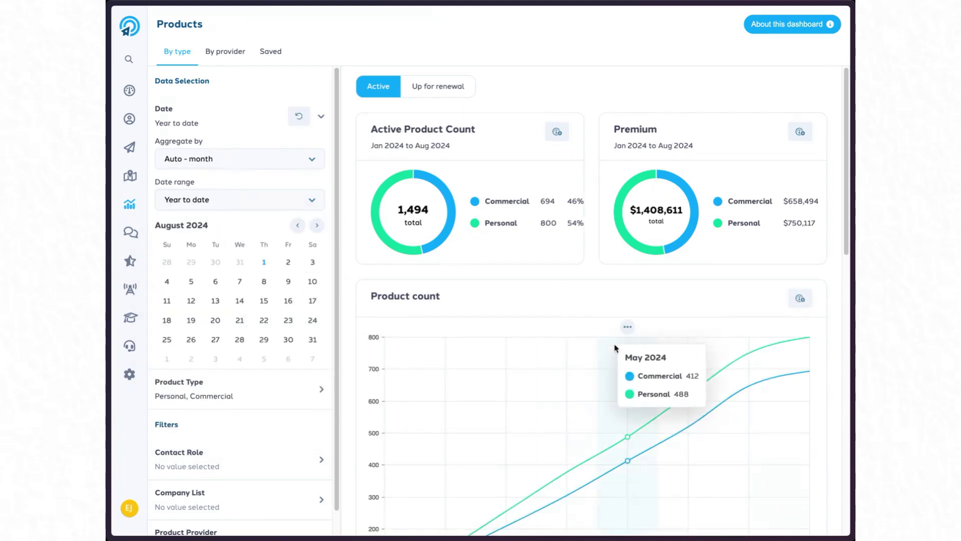
scroll(613, 351, "down", 3)
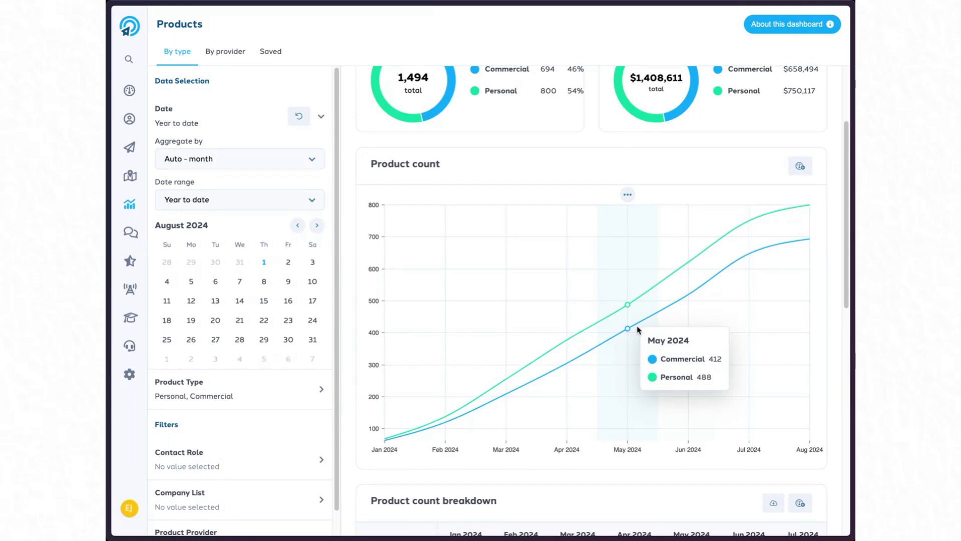
scroll(641, 333, "up", 2)
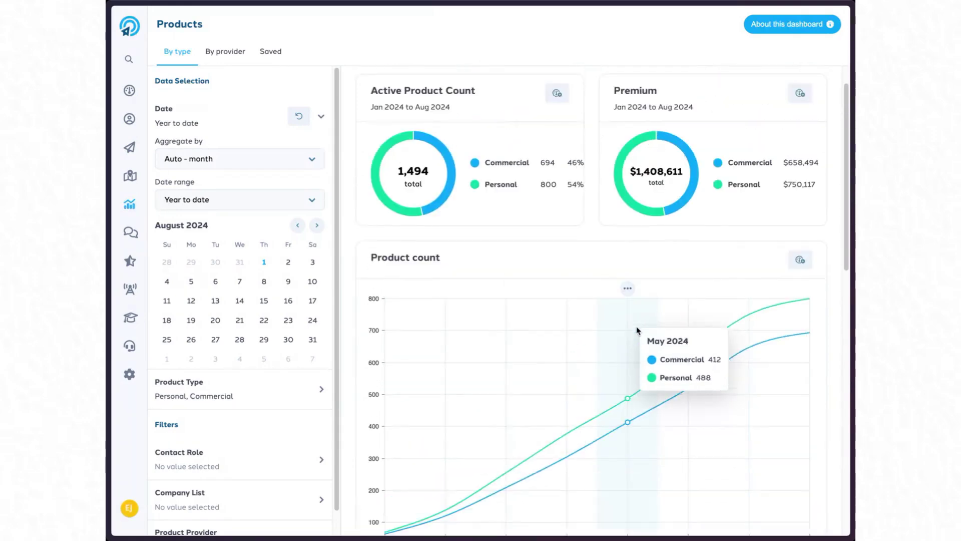
Aggregate the charts by Month, after briefly trying Day, and collapse the Date settings.
left_click(302, 161)
left_click(276, 202)
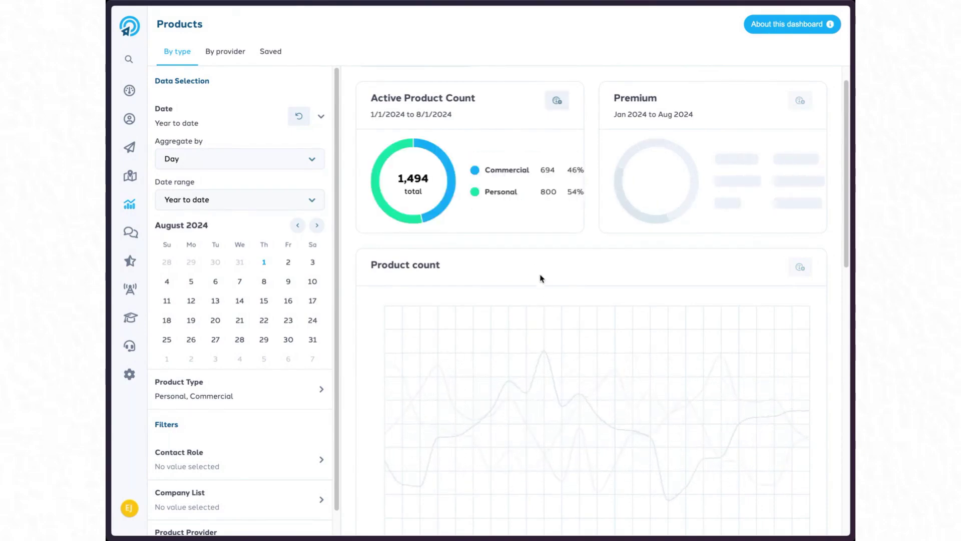
scroll(532, 276, "down", 1)
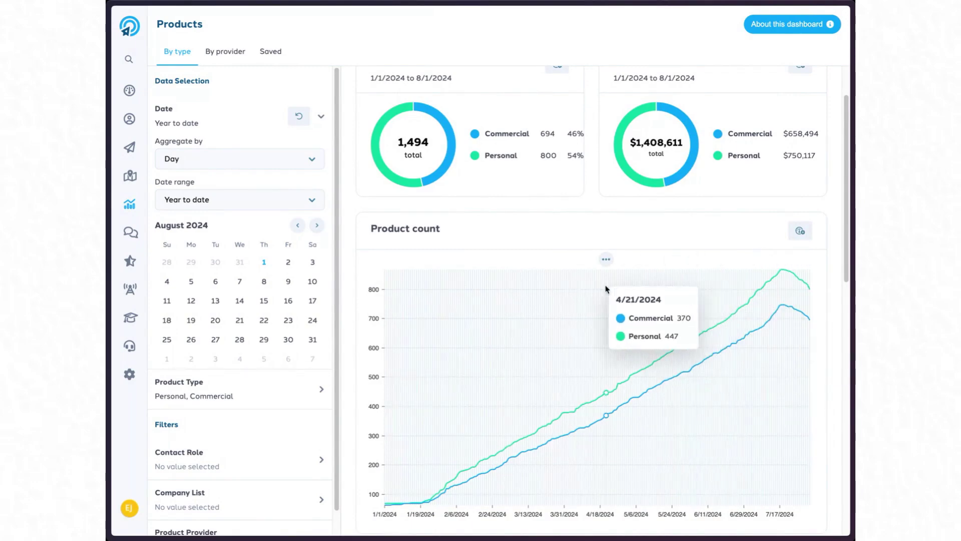
scroll(584, 315, "up", 1)
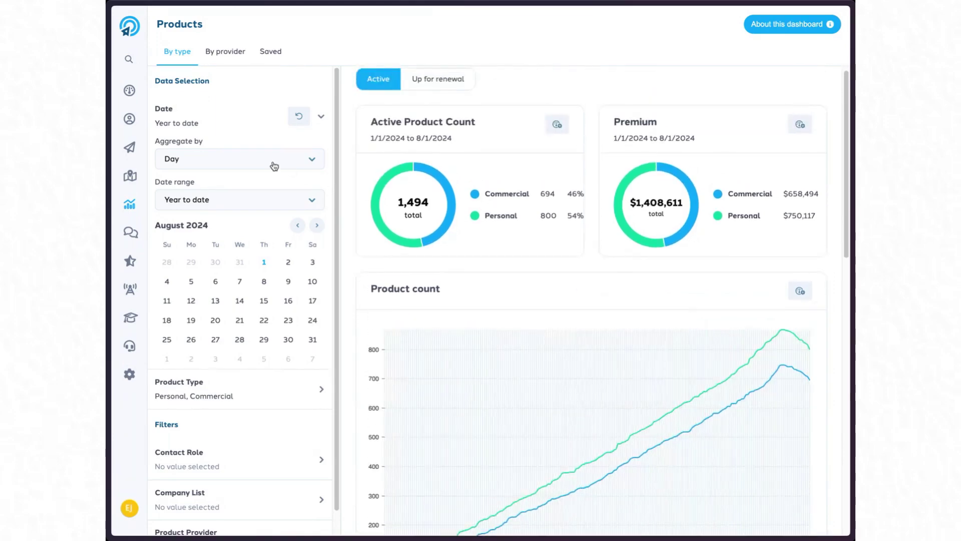
left_click(233, 162)
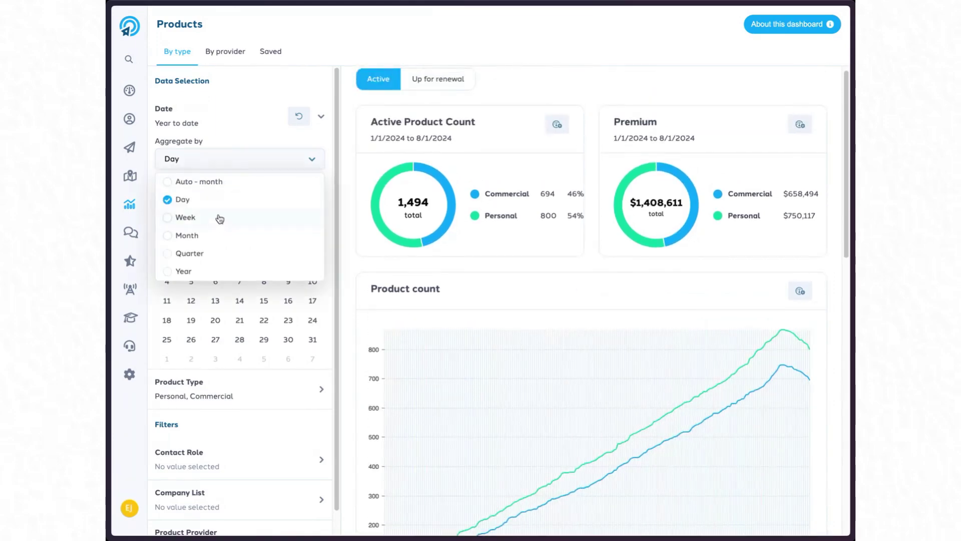
left_click(220, 237)
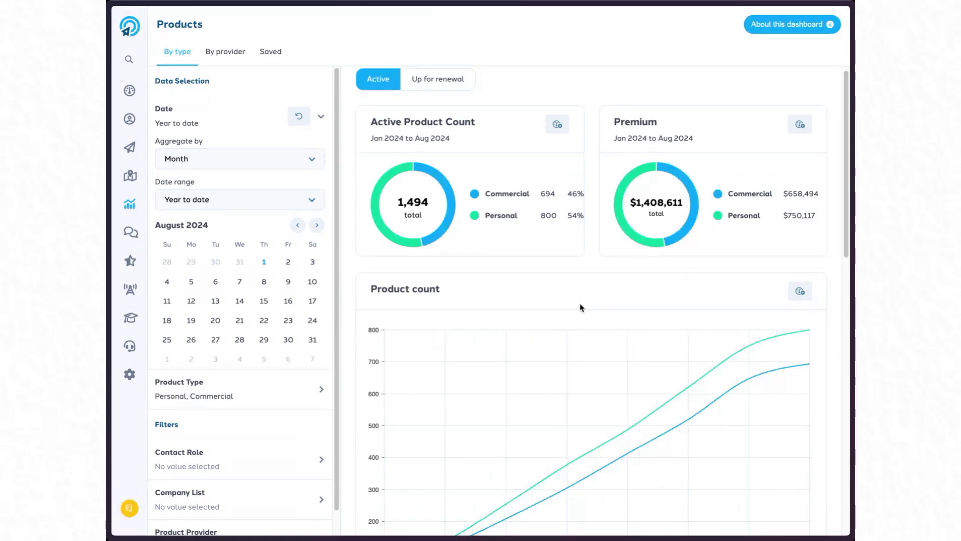
mouse_move(602, 325)
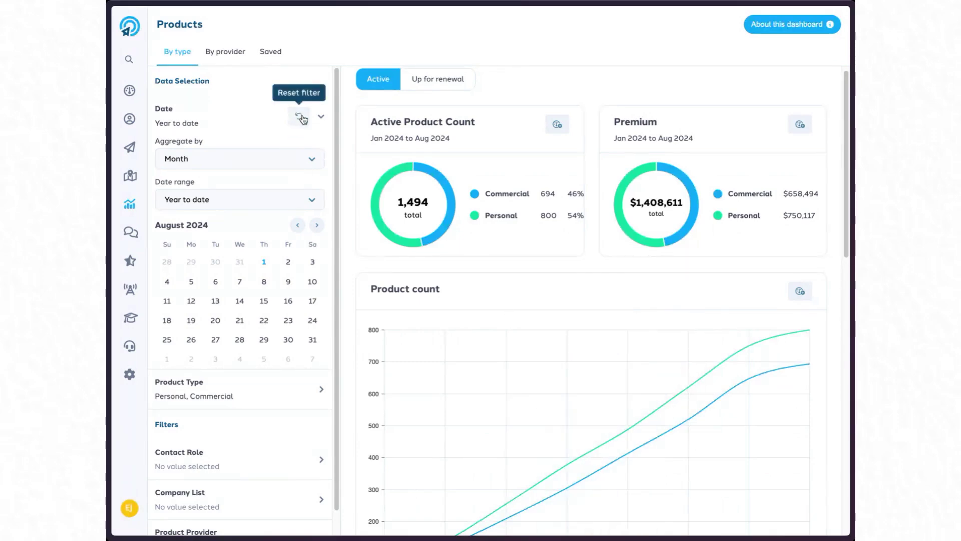
left_click(321, 117)
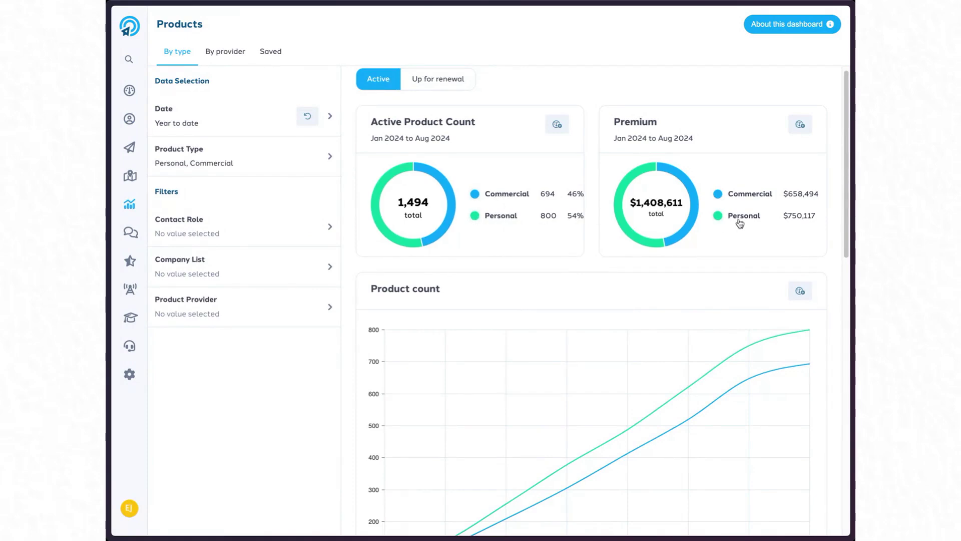
left_click(326, 159)
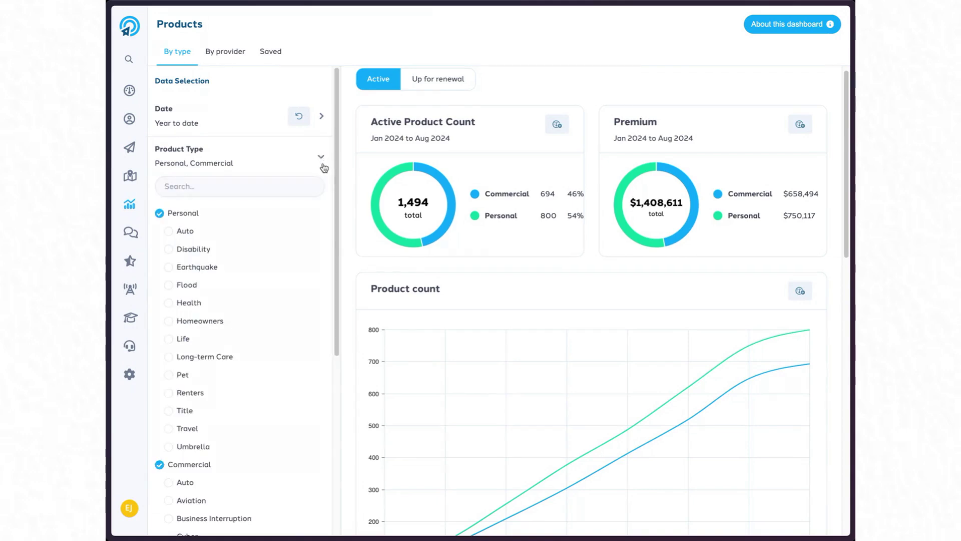
Restrict Product Type to Personal Auto, Homeowners and Renters, giving 194 products and $181,746 premium.
left_click(186, 466)
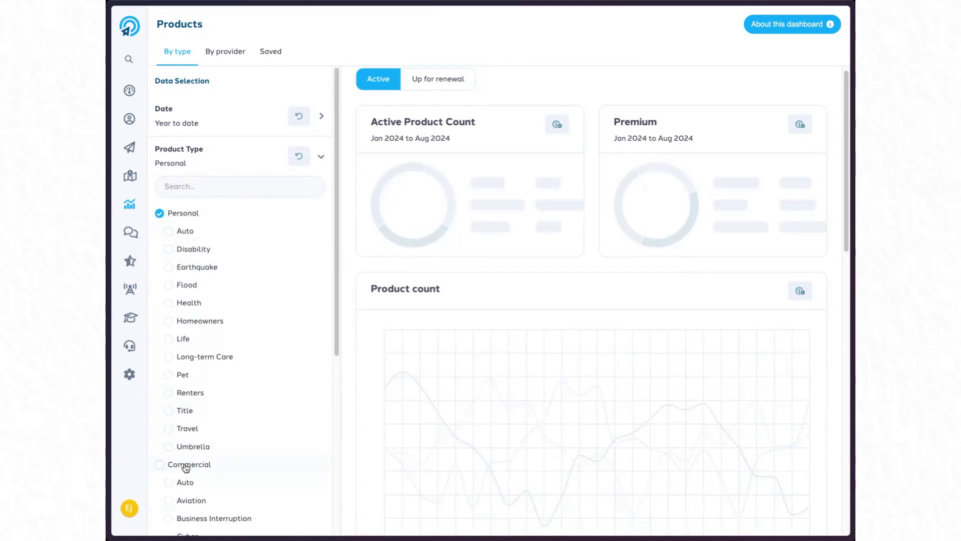
left_click(193, 233)
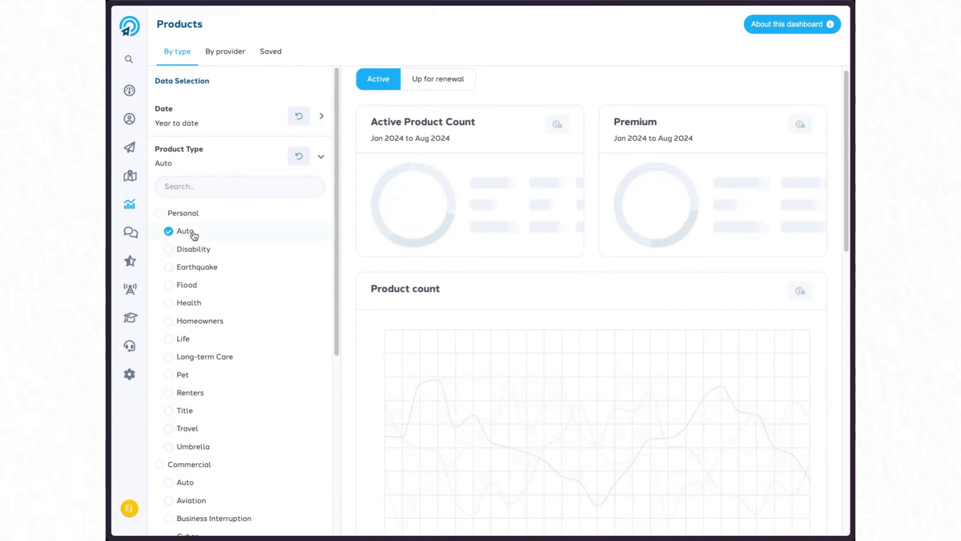
left_click(219, 323)
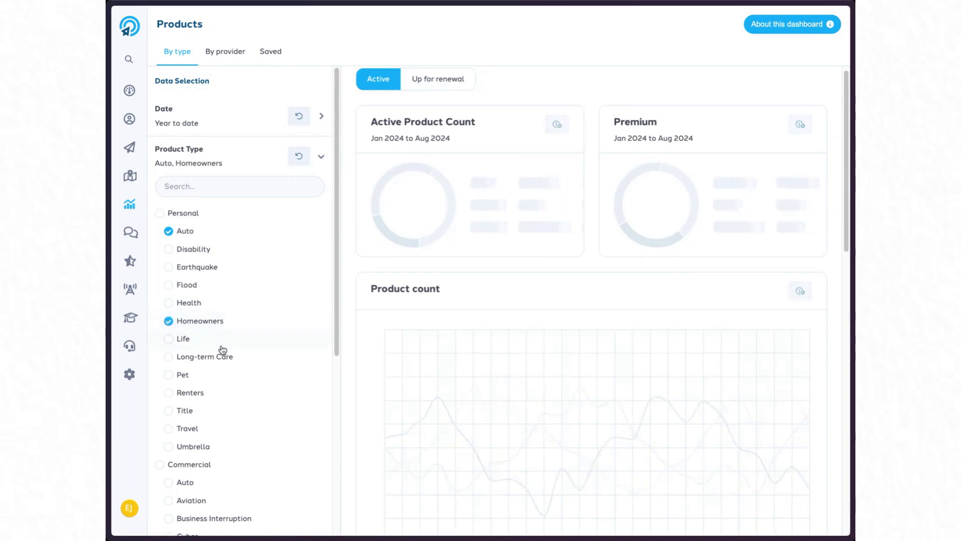
left_click(207, 395)
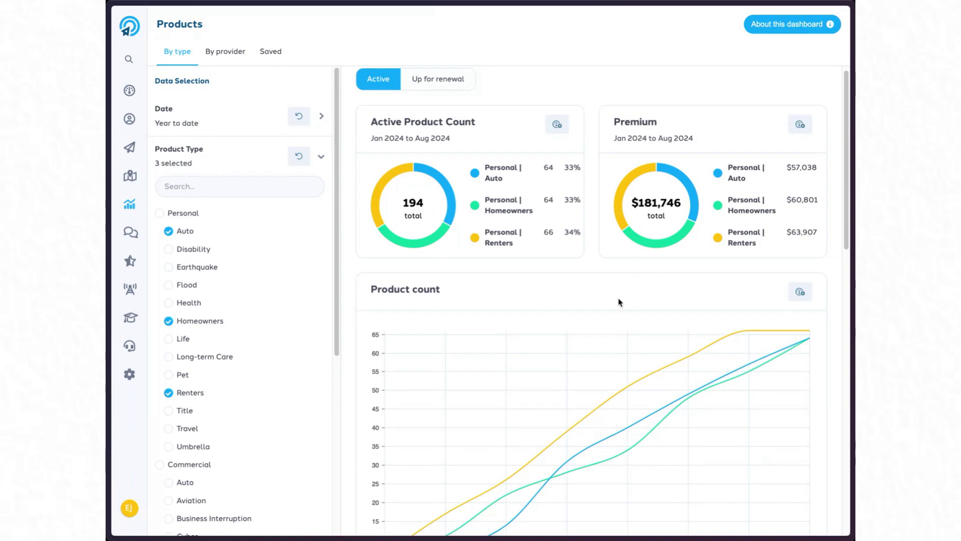
scroll(280, 302, "down", 3)
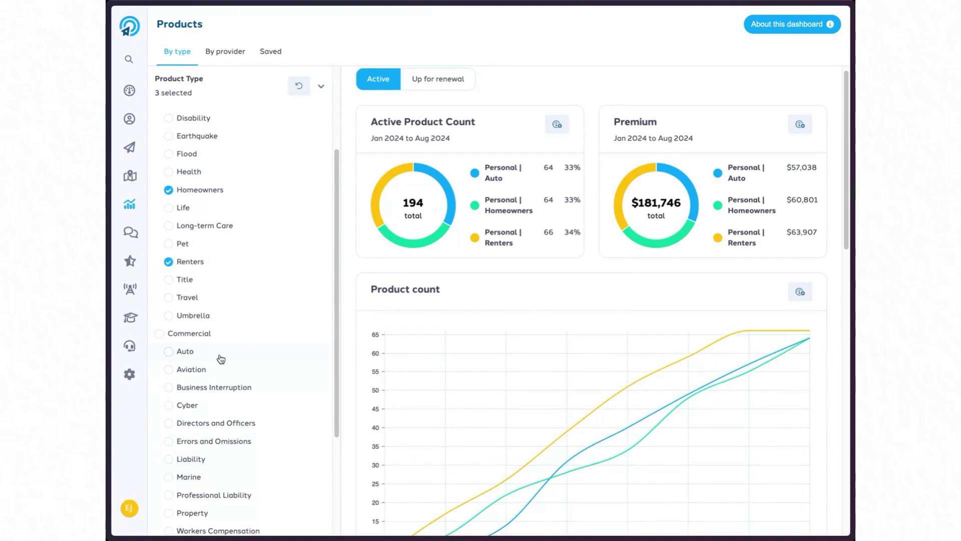
scroll(487, 305, "up", 1)
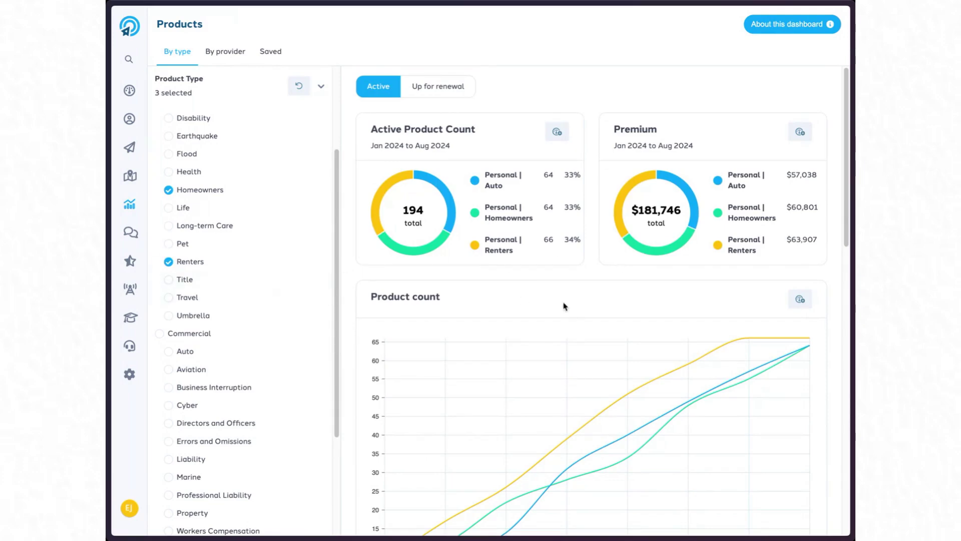
mouse_move(545, 352)
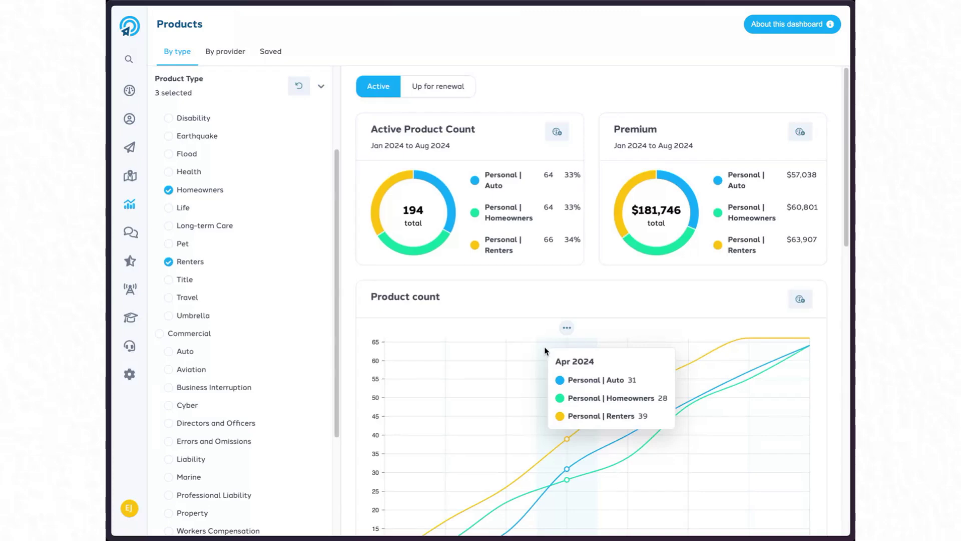
scroll(545, 351, "down", 2)
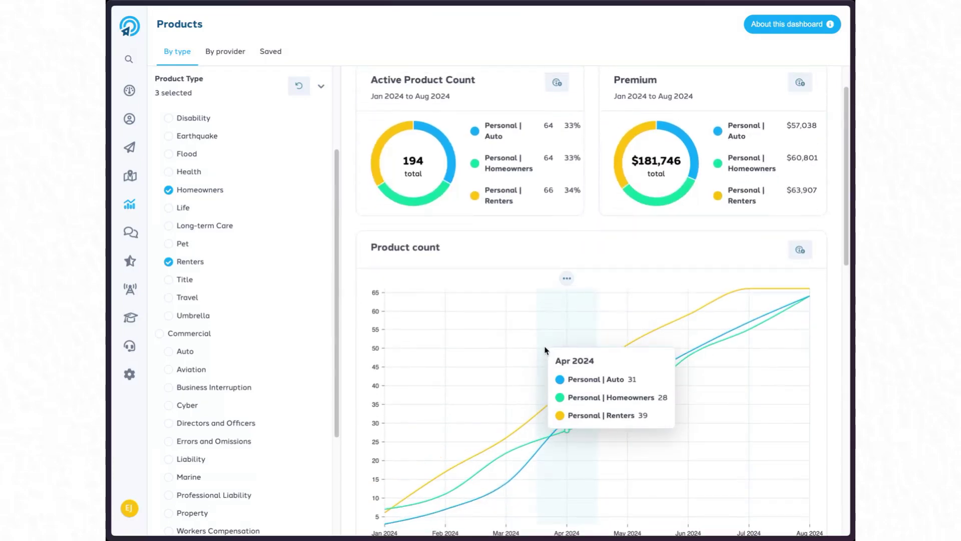
scroll(546, 351, "up", 1)
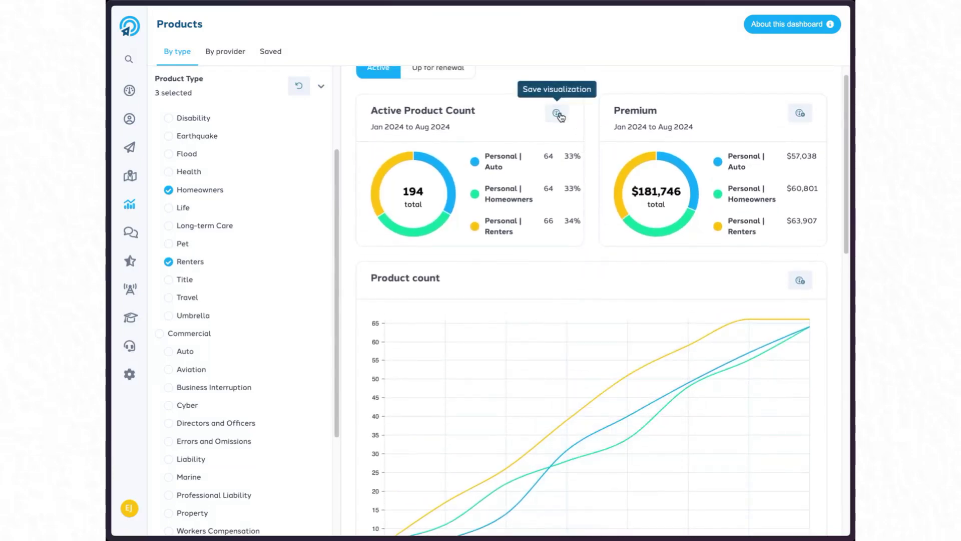
left_click(558, 115)
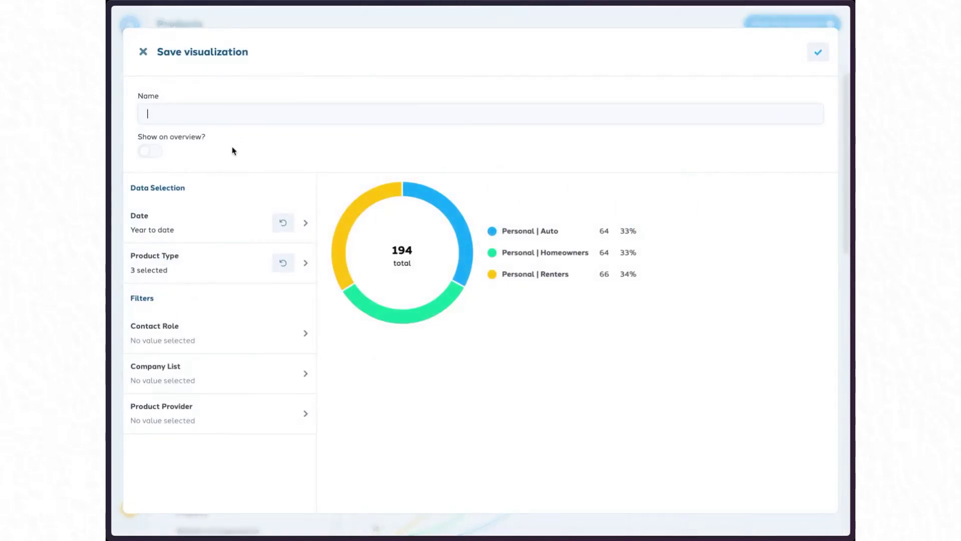
type("Personal Breakdown")
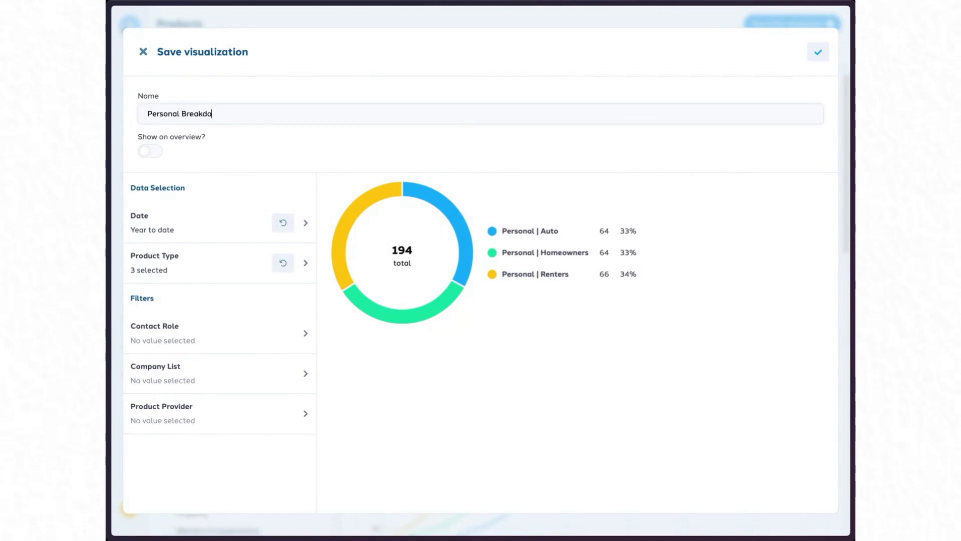
left_click(149, 151)
left_click(145, 53)
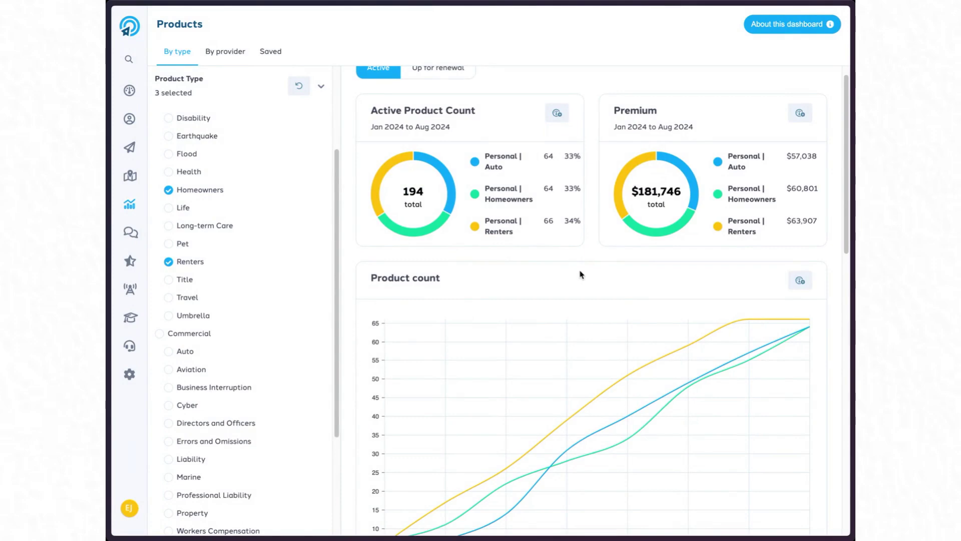
scroll(580, 275, "up", 1)
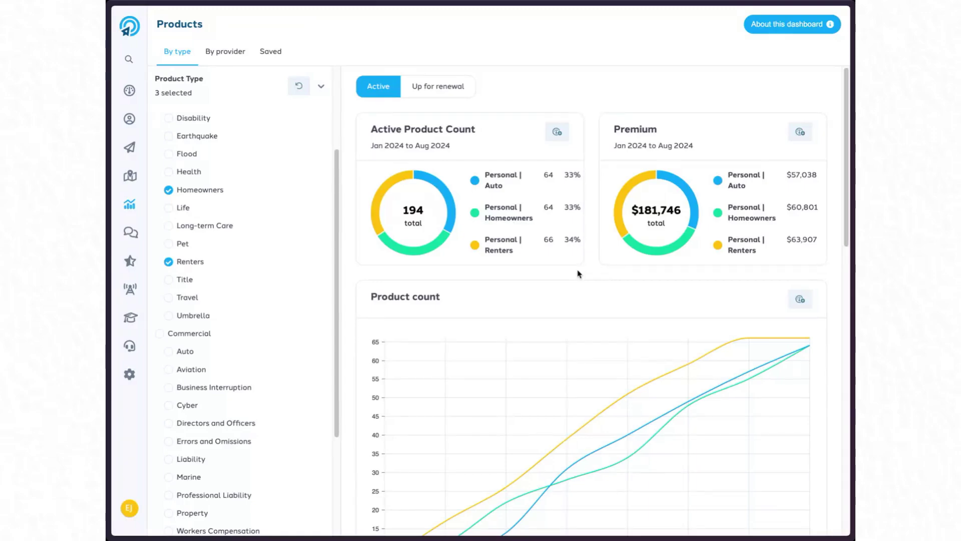
mouse_move(556, 324)
scroll(254, 166, "up", 3)
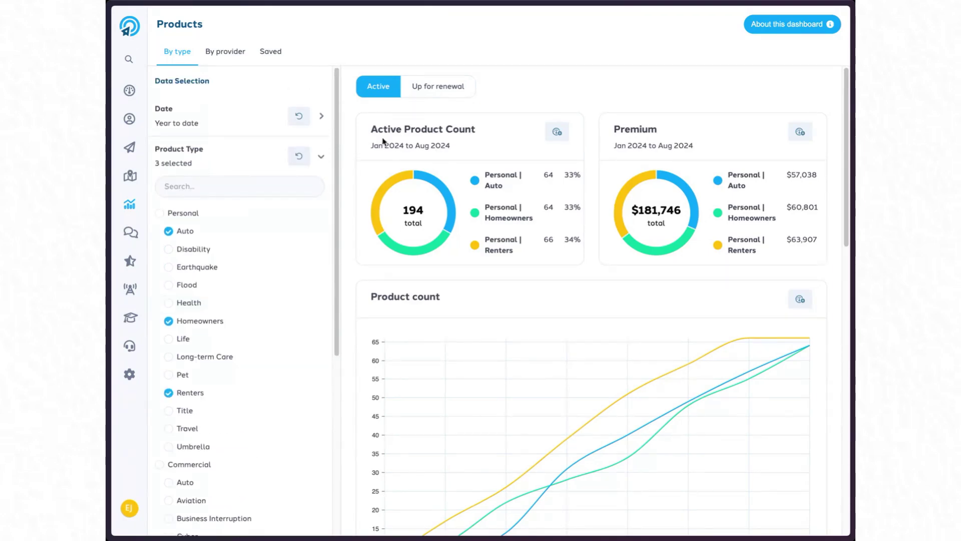
scroll(532, 96, "down", 1)
scroll(532, 96, "up", 1)
mouse_move(560, 409)
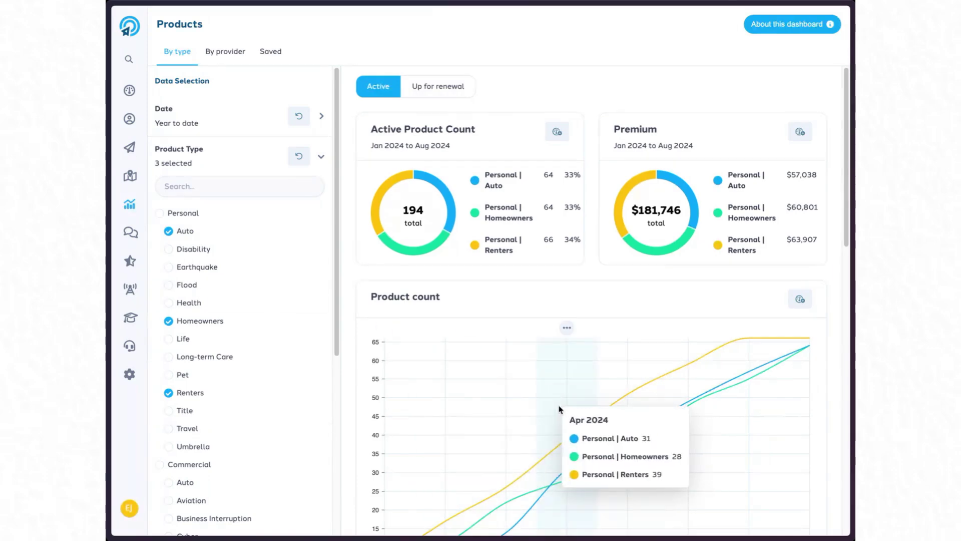
mouse_move(507, 340)
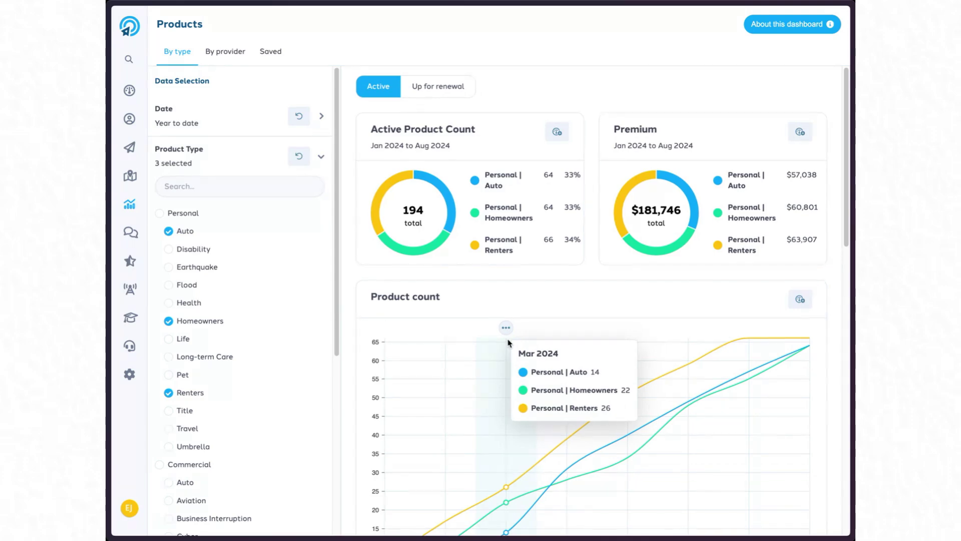
scroll(627, 346, "down", 3)
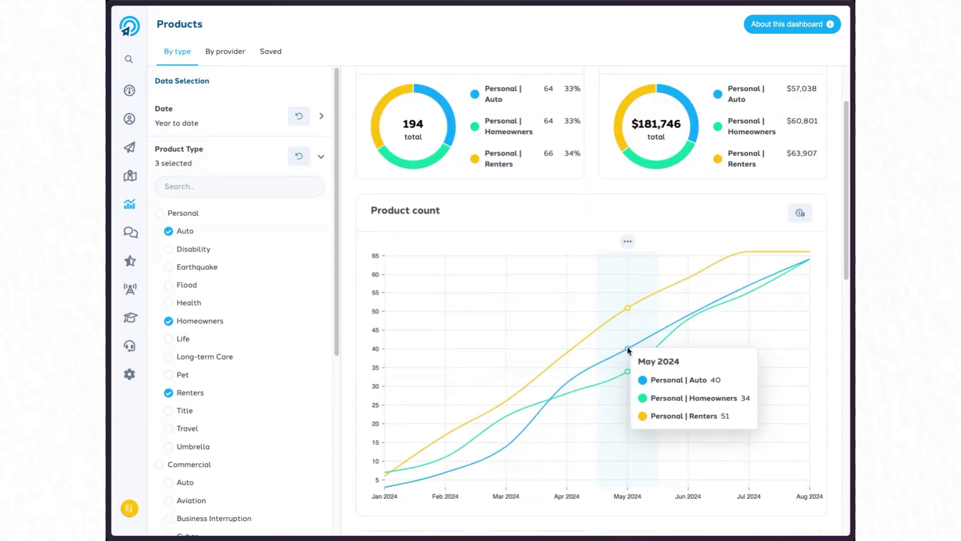
left_click(299, 158)
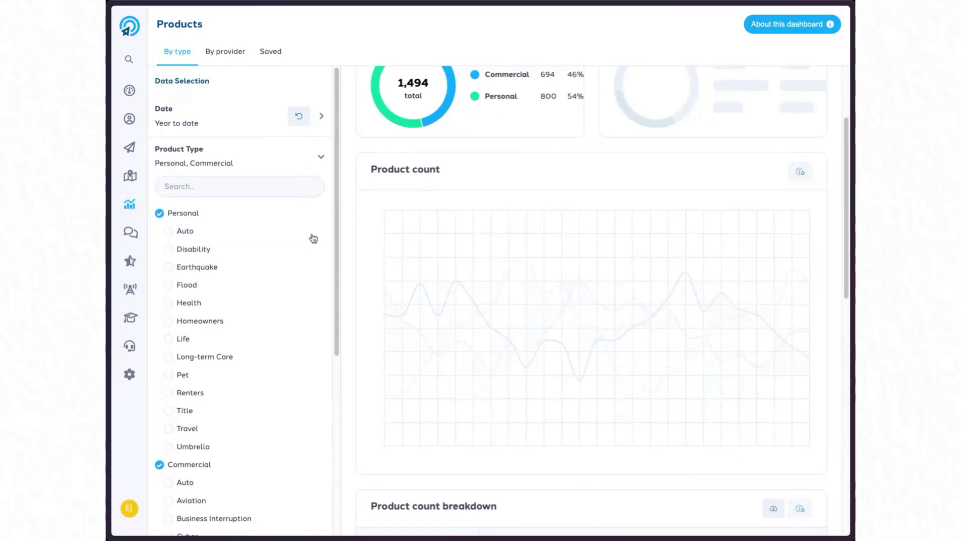
scroll(504, 288, "up", 3)
scroll(575, 310, "down", 10)
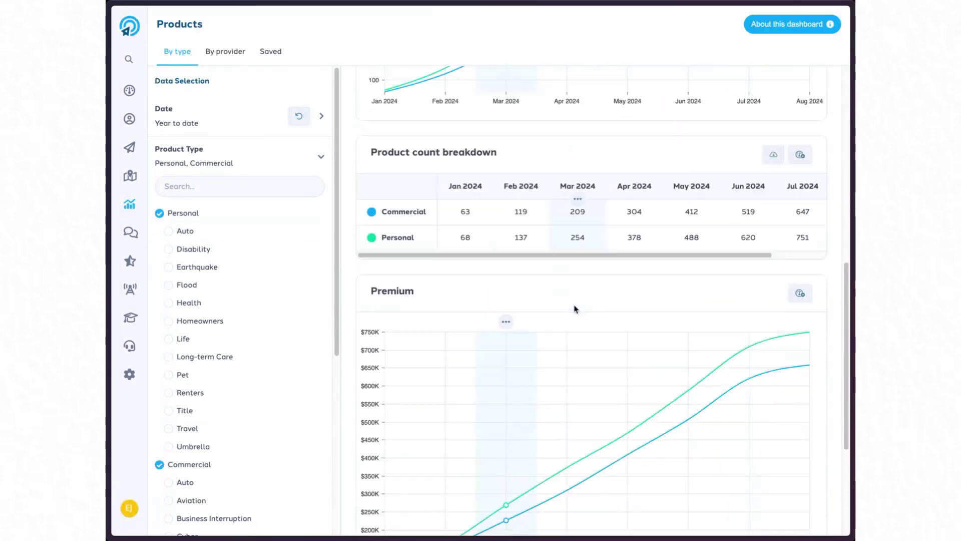
scroll(566, 315, "down", 1)
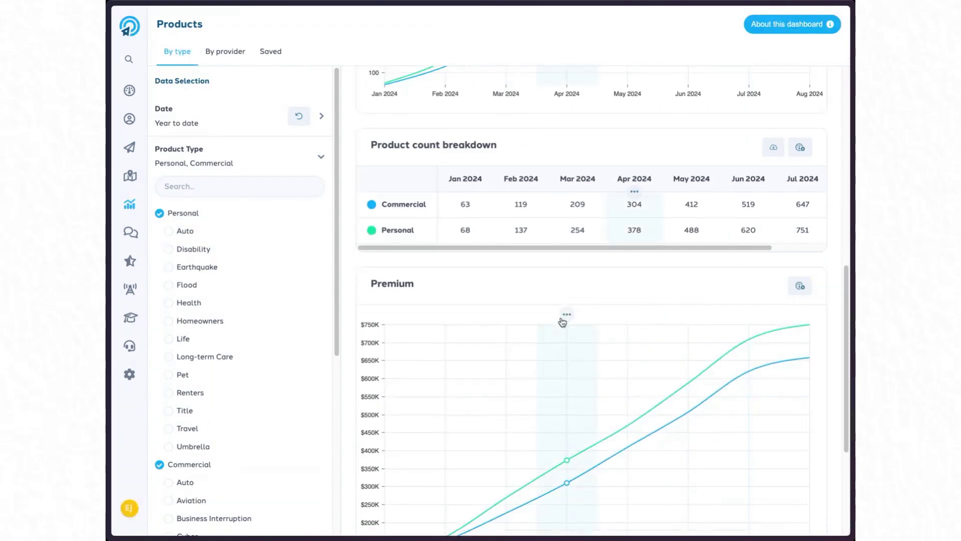
scroll(562, 322, "down", 5)
scroll(562, 320, "up", 1)
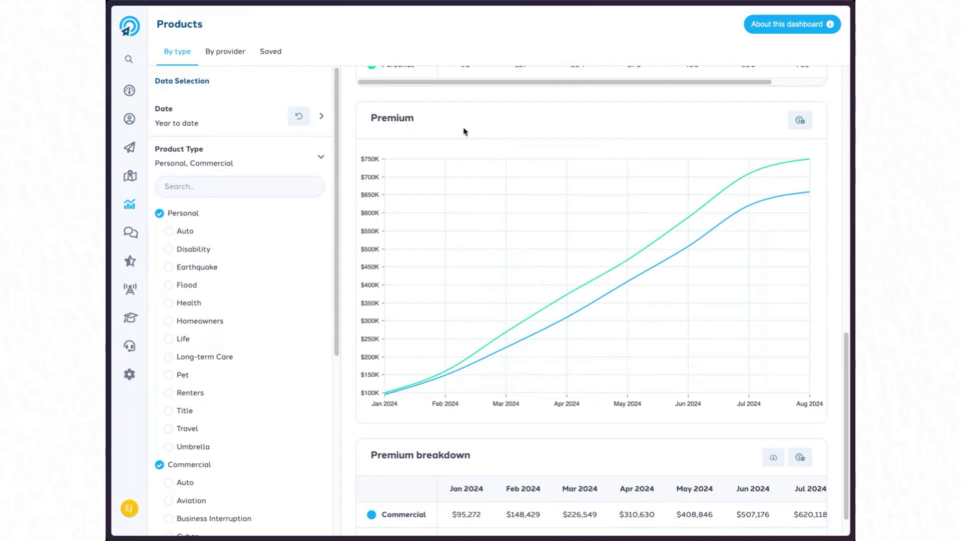
scroll(746, 323, "down", 1)
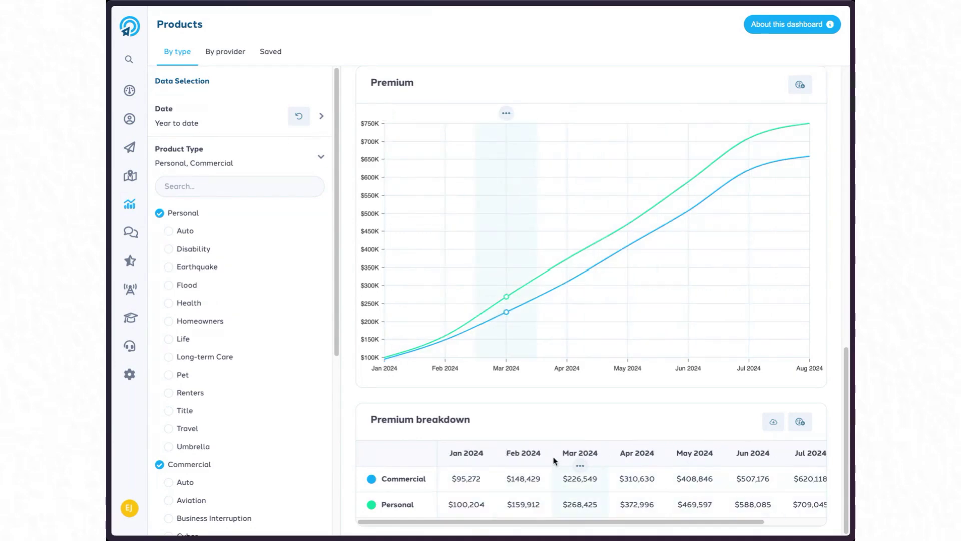
left_click(321, 161)
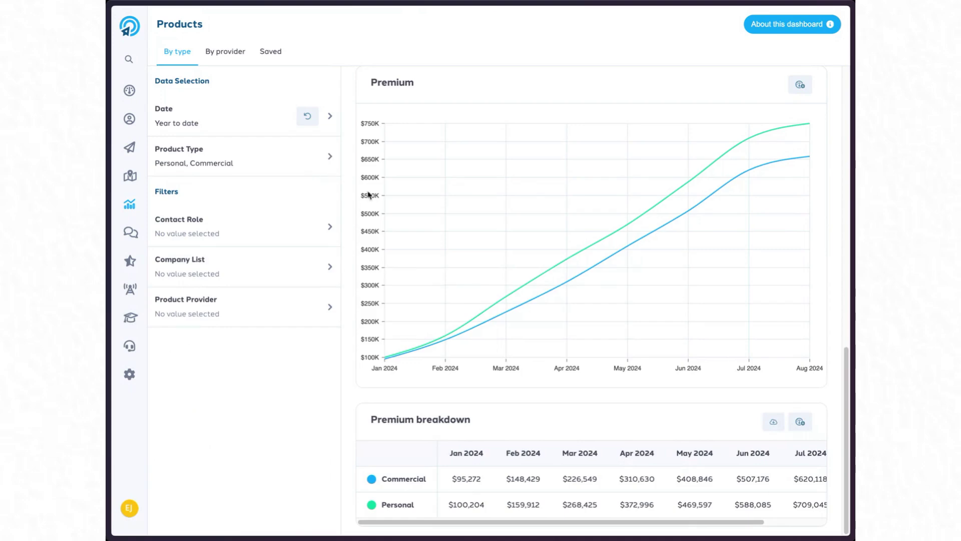
scroll(521, 299, "up", 12)
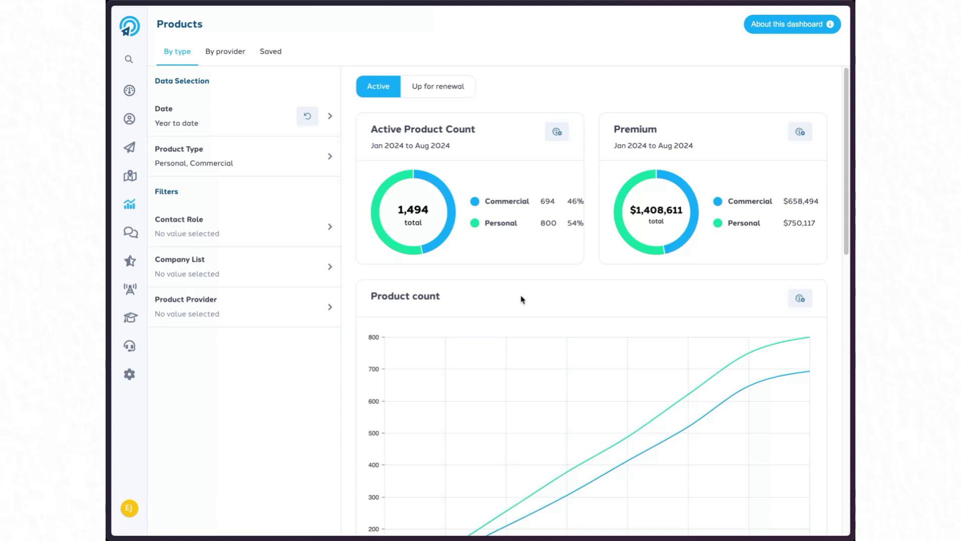
Set the Company List filter to Detractors only, after briefly including Promoters.
left_click(311, 275)
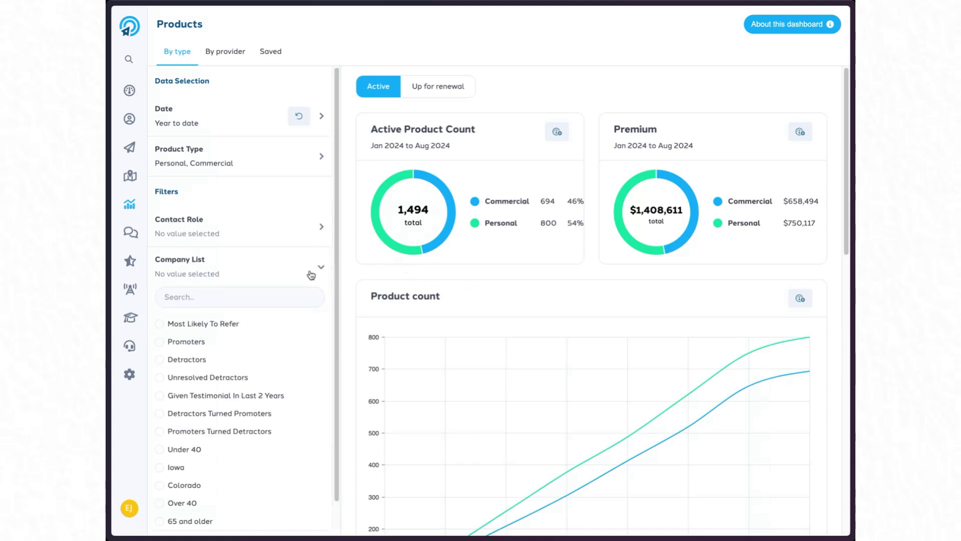
left_click(284, 340)
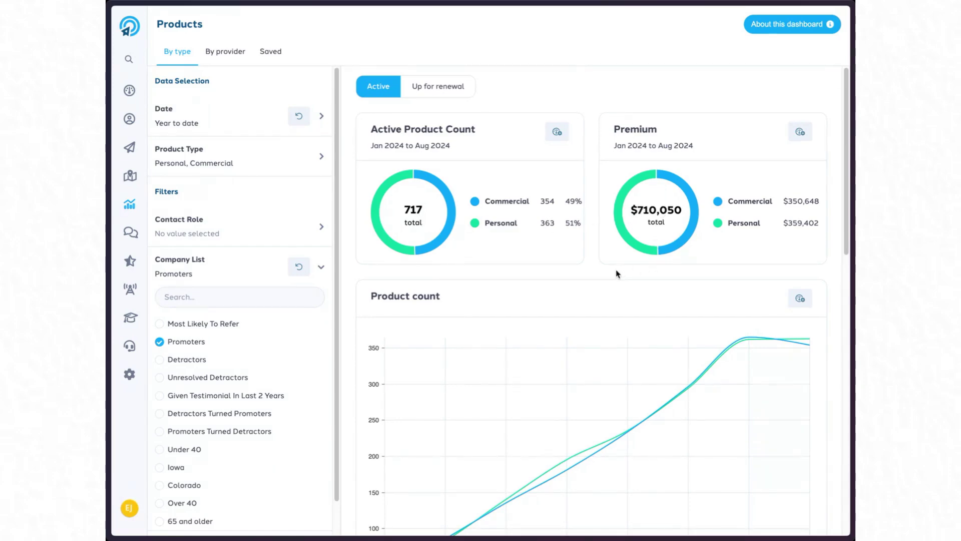
left_click(189, 360)
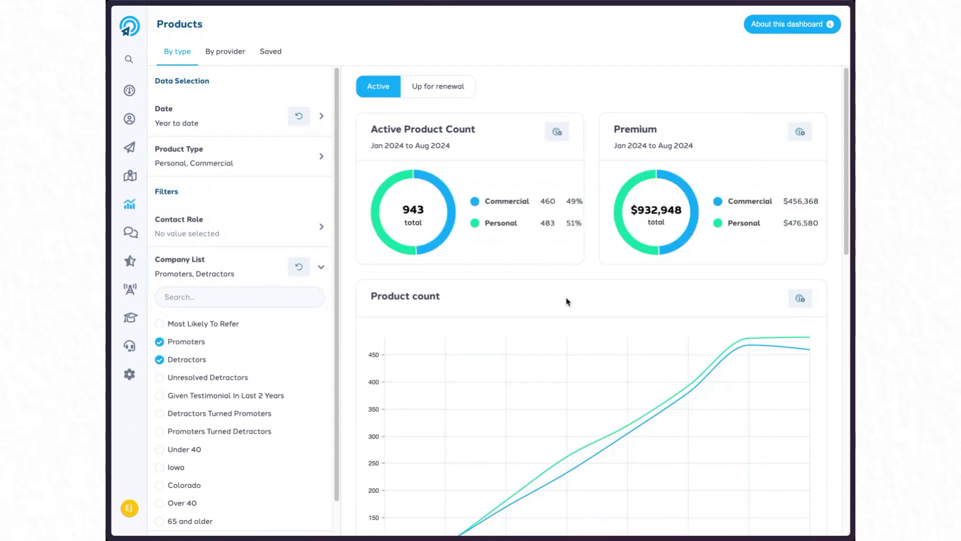
left_click(194, 344)
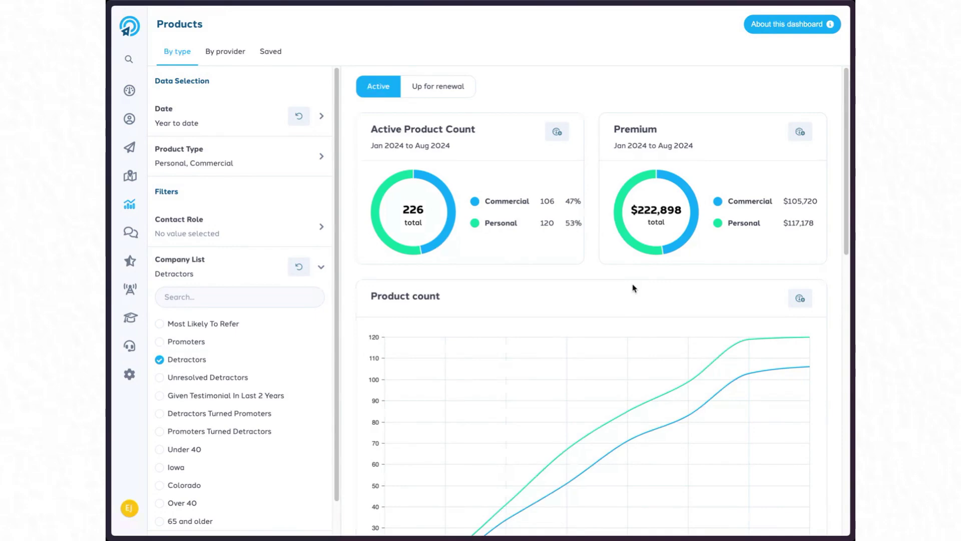
mouse_move(119, 204)
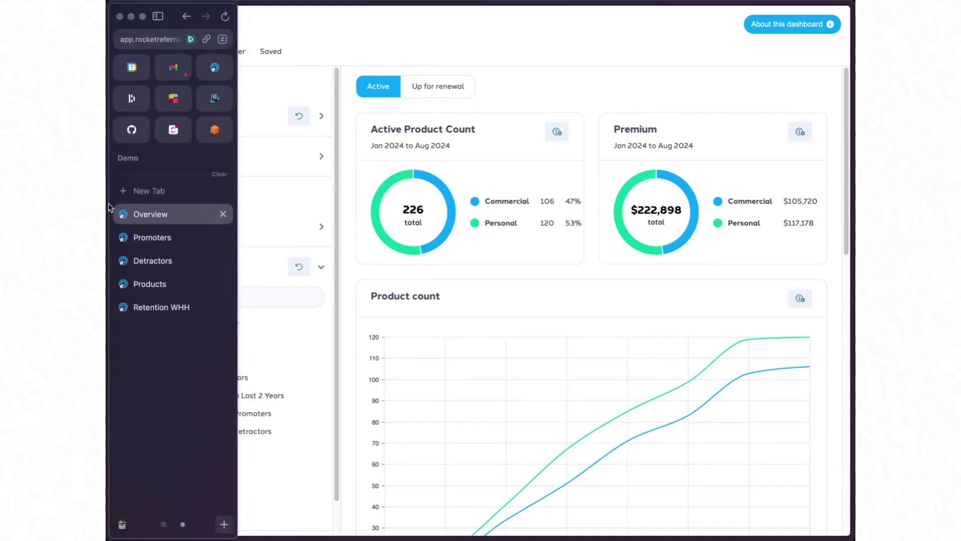
Dock Arc's sidebar, flip between the Promoters and Detractors tabs, then return to Overview.
left_click(151, 239)
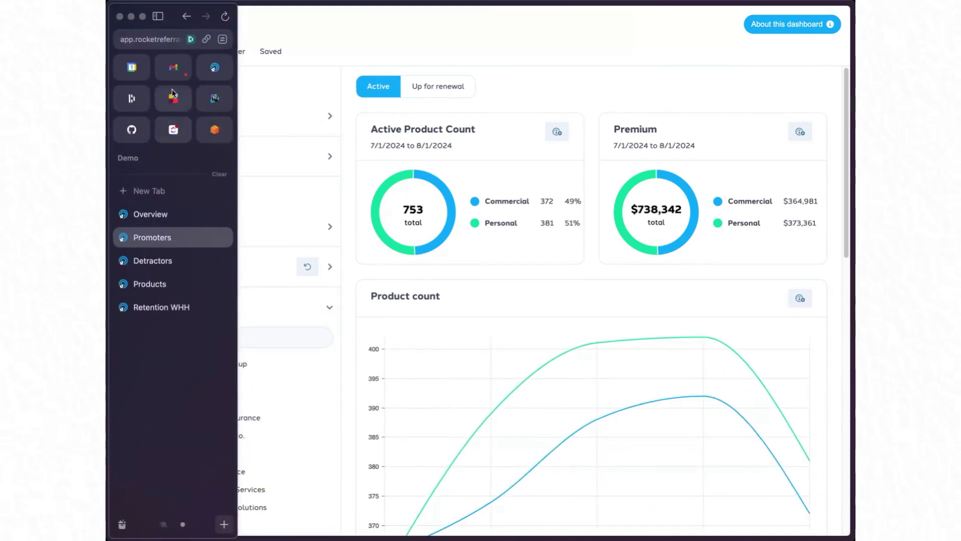
left_click(158, 16)
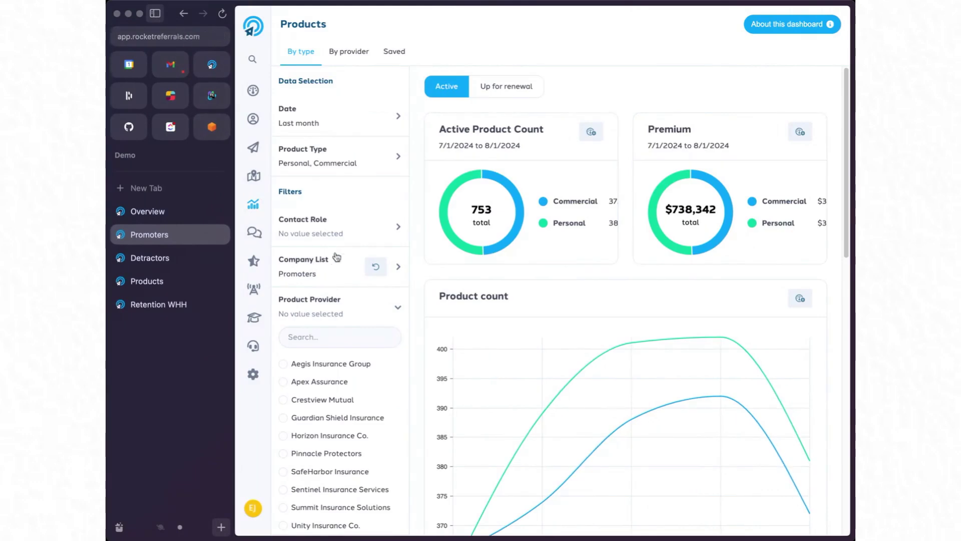
left_click(167, 261)
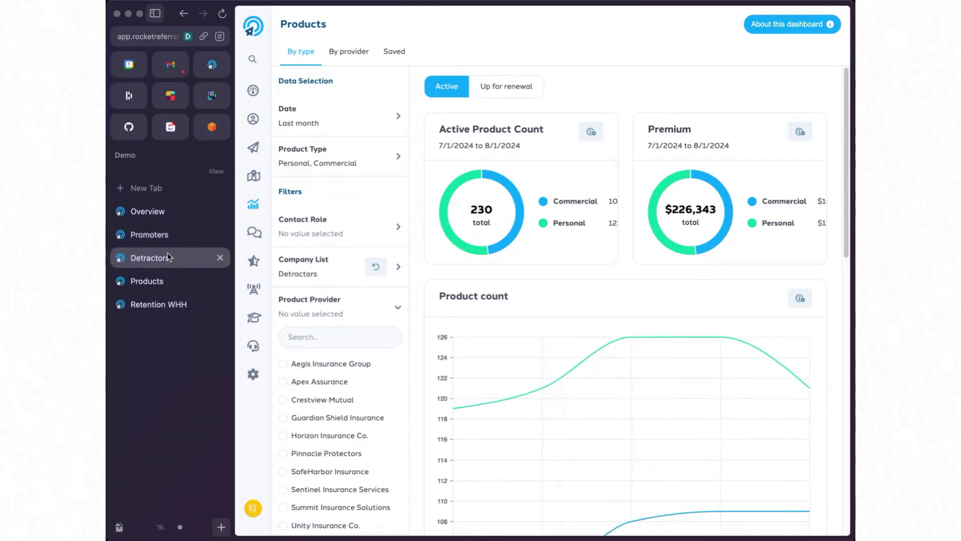
left_click(167, 235)
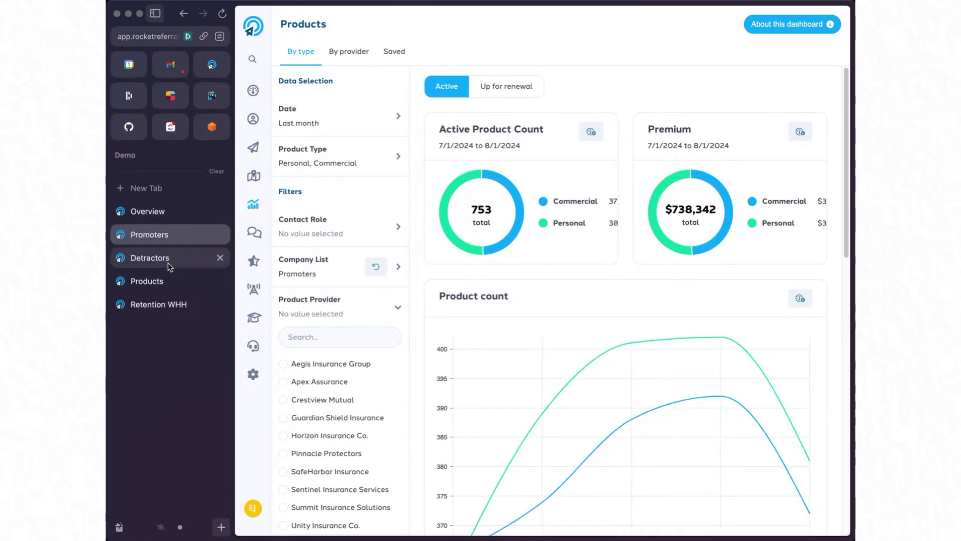
left_click(167, 262)
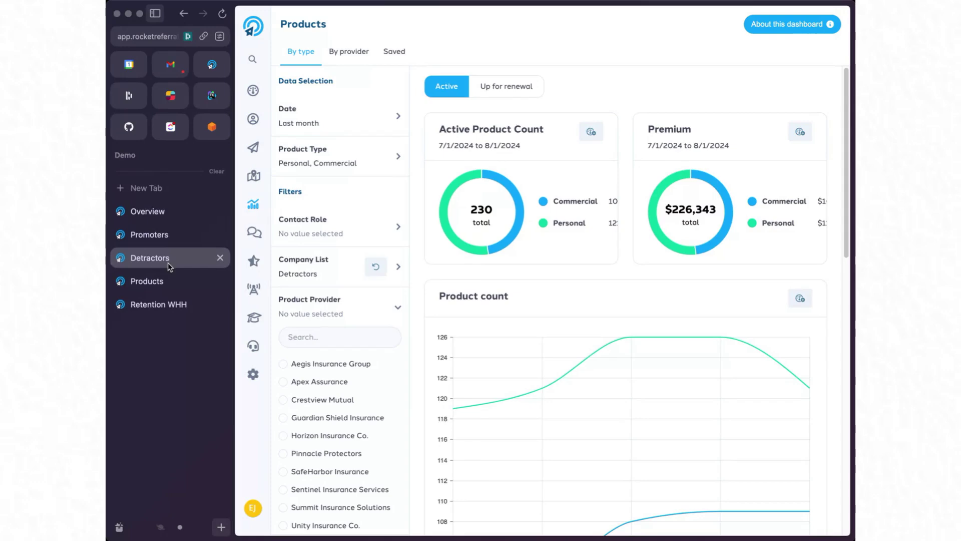
left_click(176, 216)
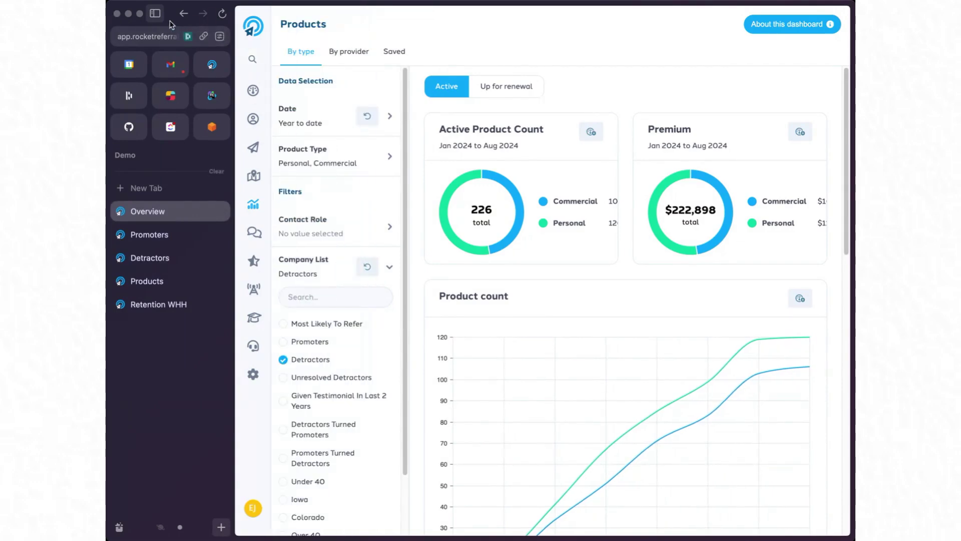
Hide Arc's sidebar and show the Products By provider view: 778 products, $730,684 premium.
left_click(155, 13)
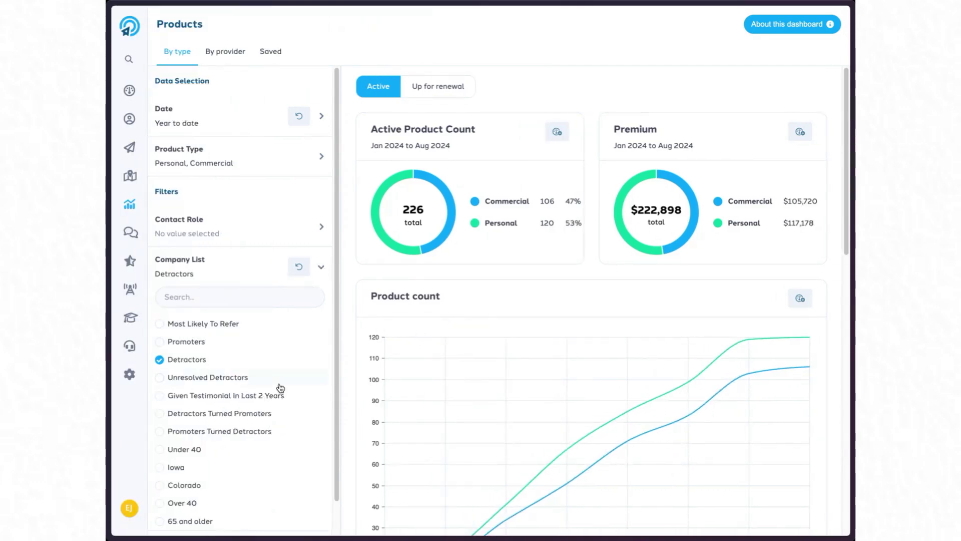
scroll(275, 398, "down", 1)
scroll(275, 400, "up", 1)
left_click(224, 58)
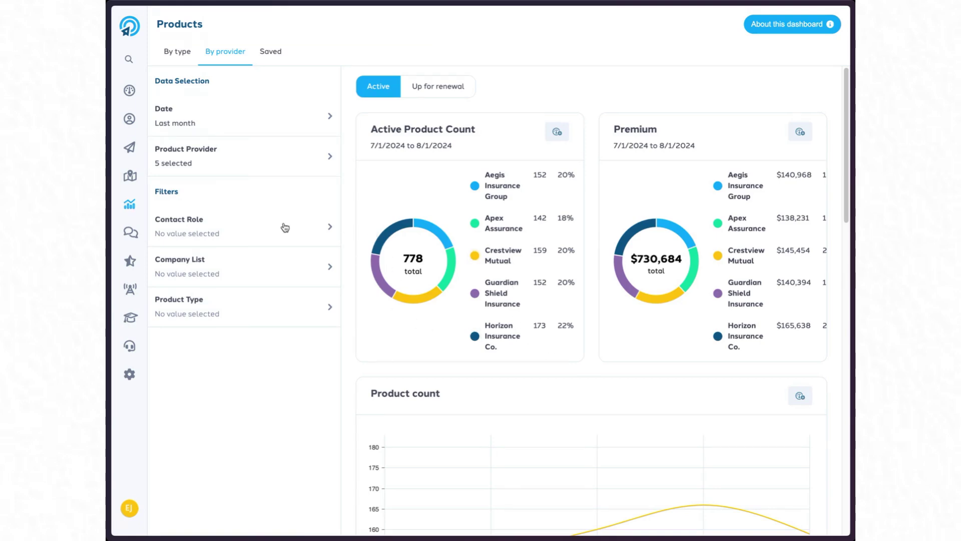
Switch the Company List filter from Promoters to Detractors only.
left_click(287, 278)
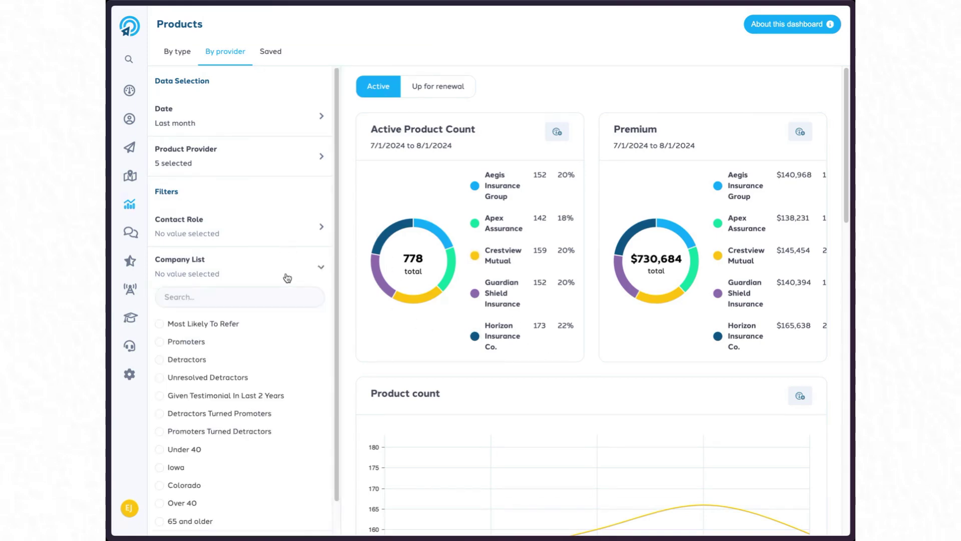
left_click(210, 342)
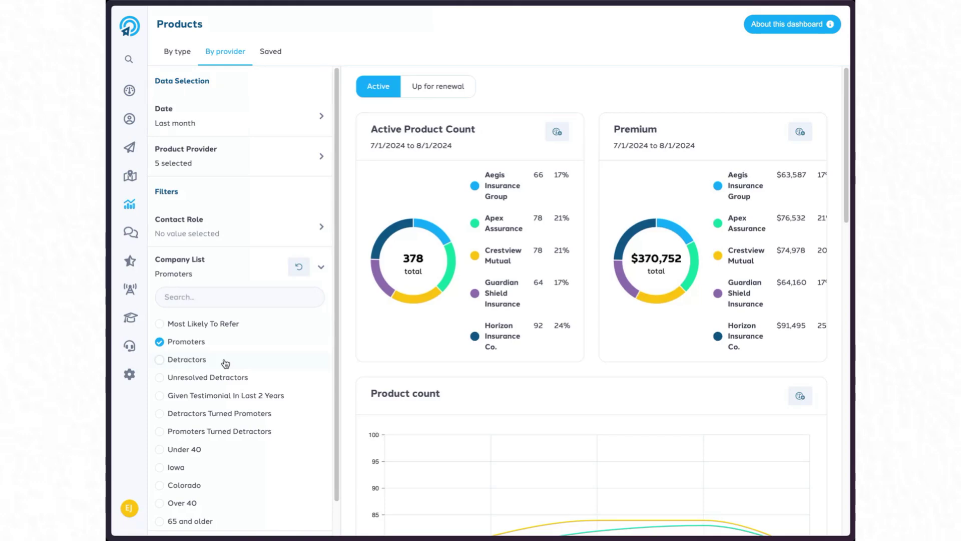
left_click(225, 361)
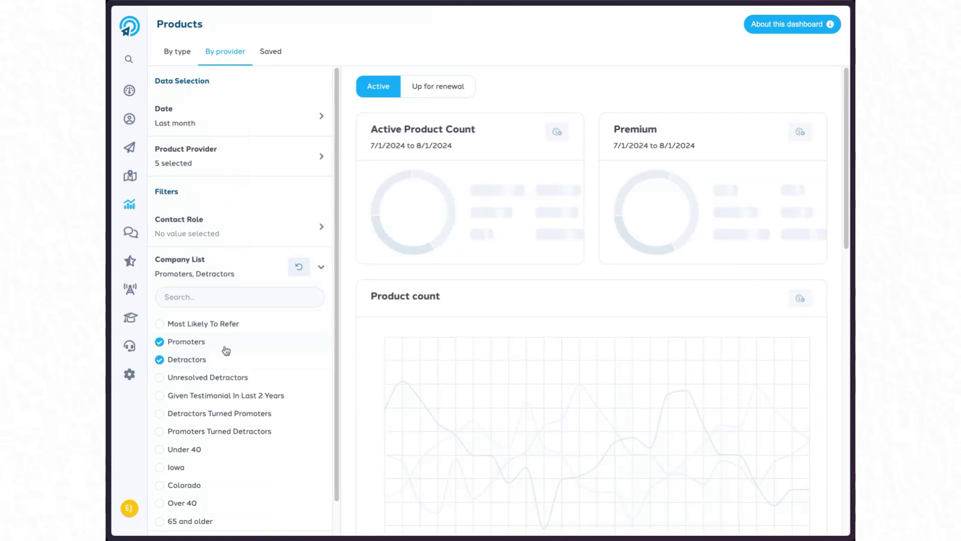
left_click(225, 346)
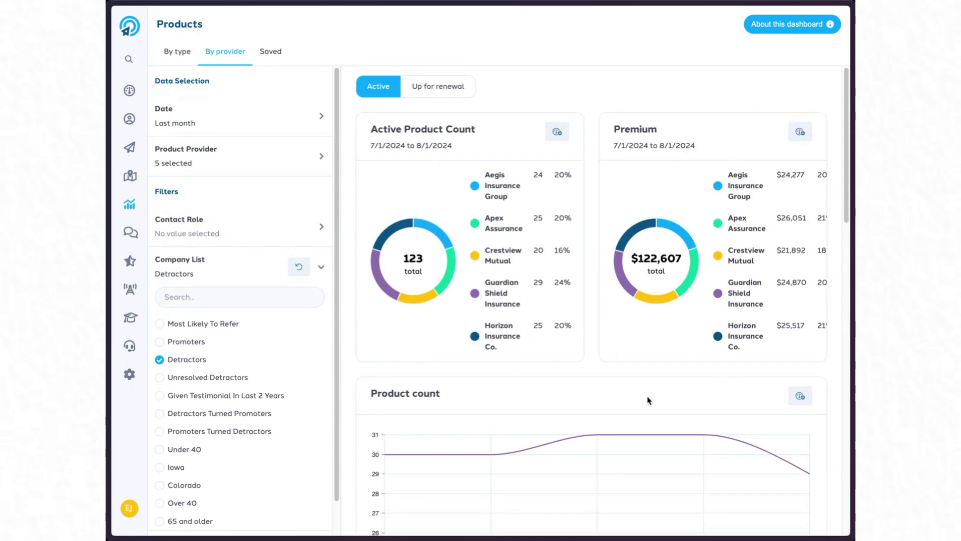
scroll(650, 398, "down", 4)
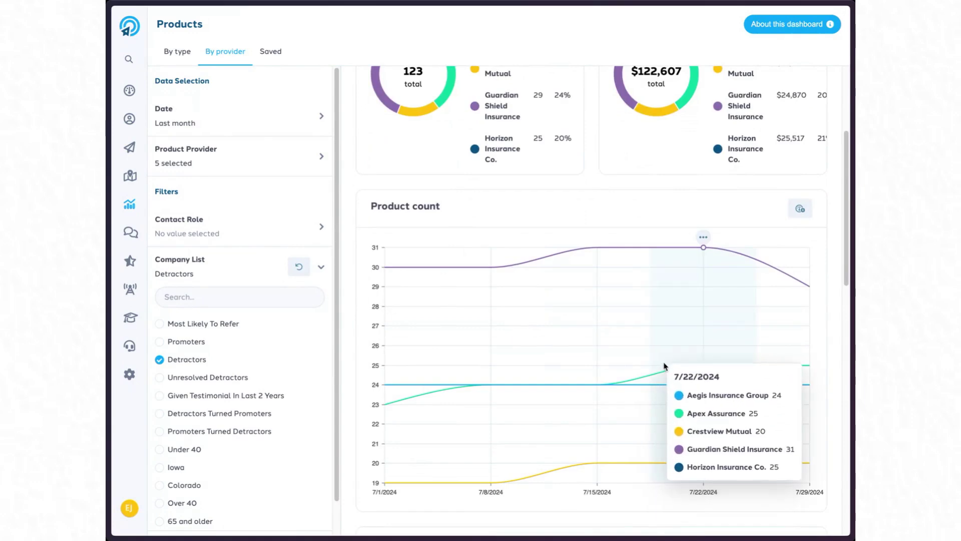
scroll(668, 403, "down", 1)
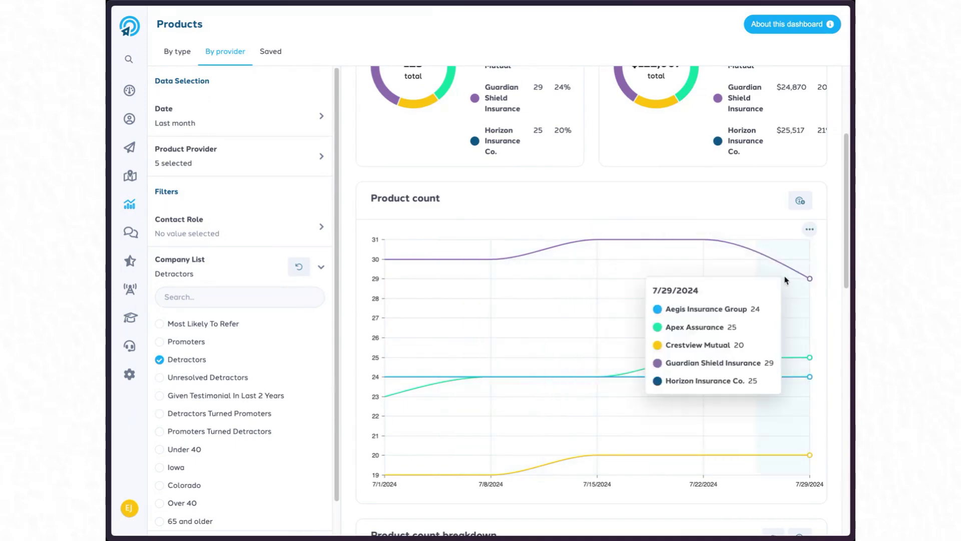
scroll(675, 241, "down", 1)
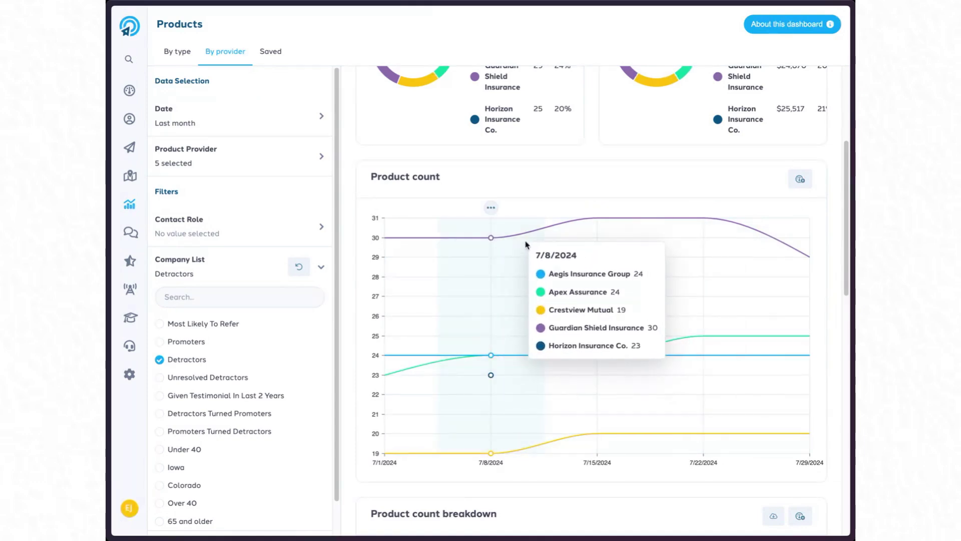
scroll(525, 245, "up", 5)
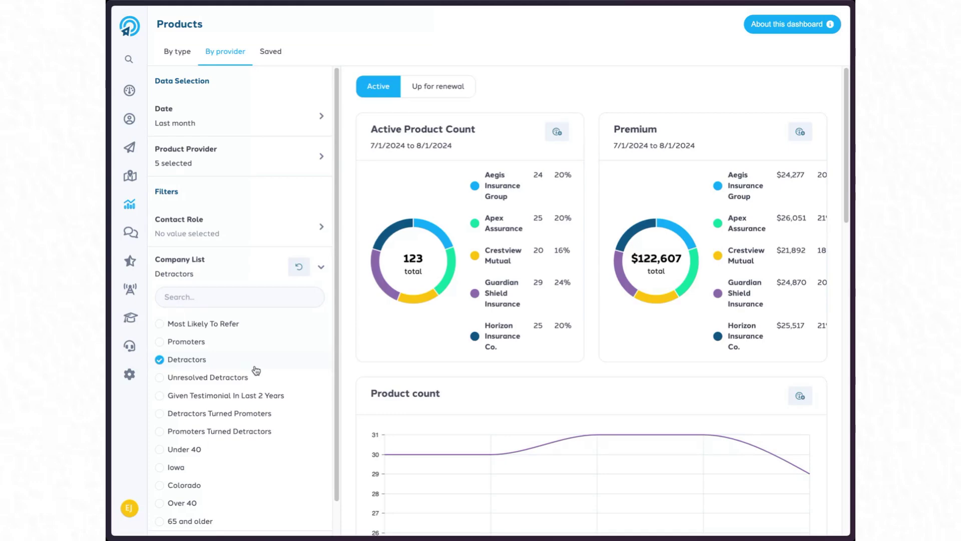
scroll(256, 369, "down", 1)
scroll(254, 369, "up", 1)
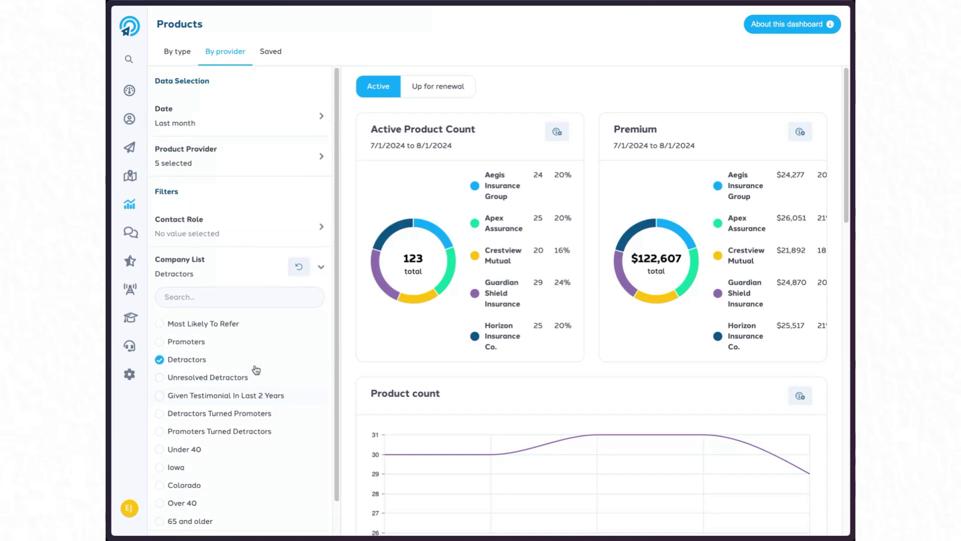
In the By type view, tick Homeowners and Business Interruption in the Product Type filter.
left_click(169, 56)
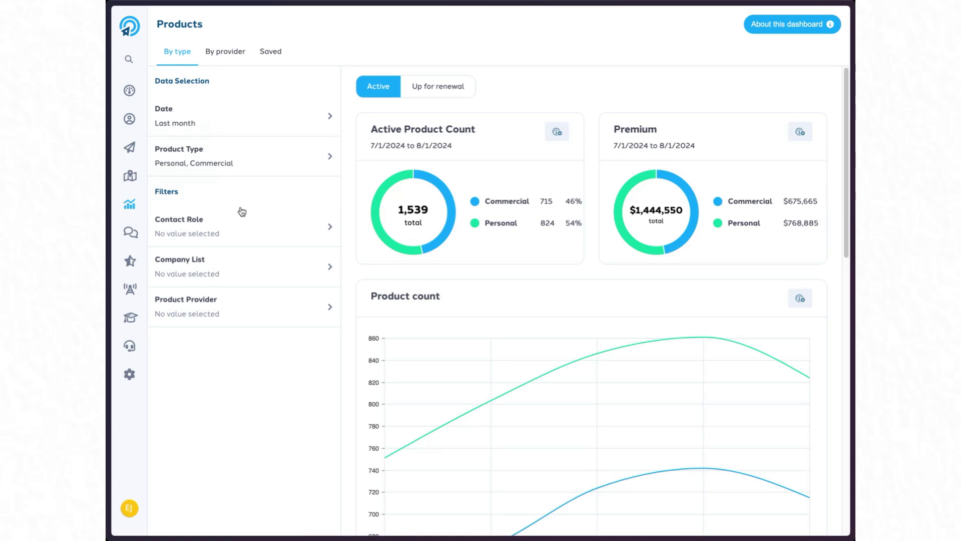
left_click(251, 162)
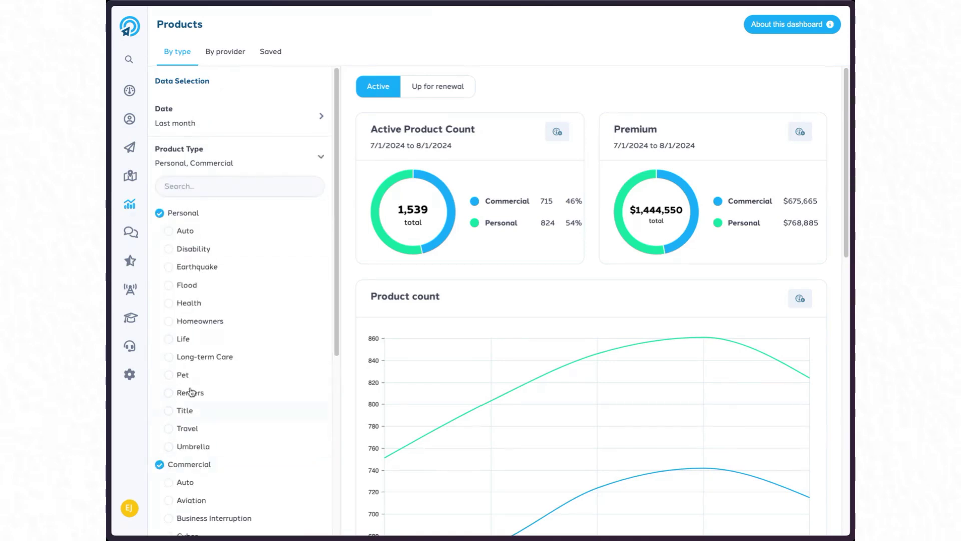
left_click(209, 324)
scroll(209, 332, "down", 5)
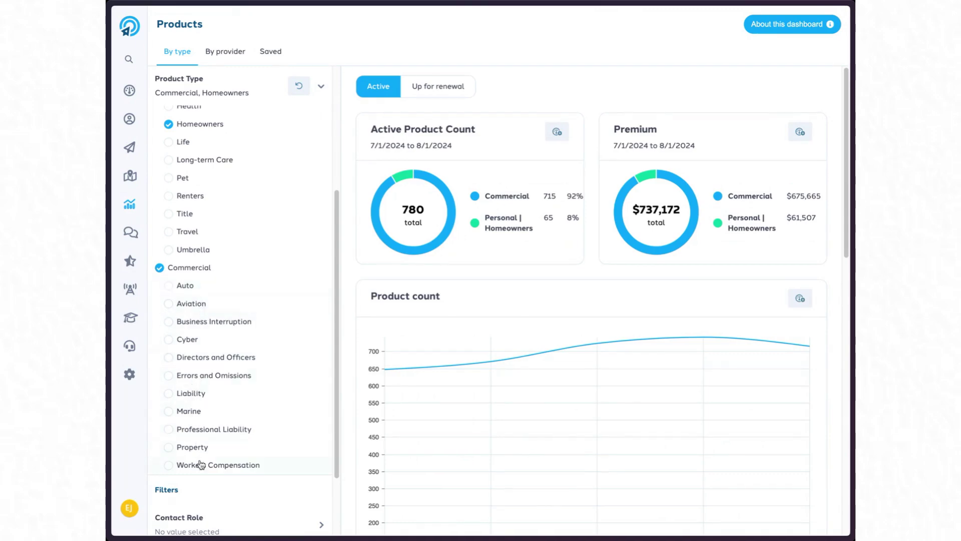
left_click(214, 324)
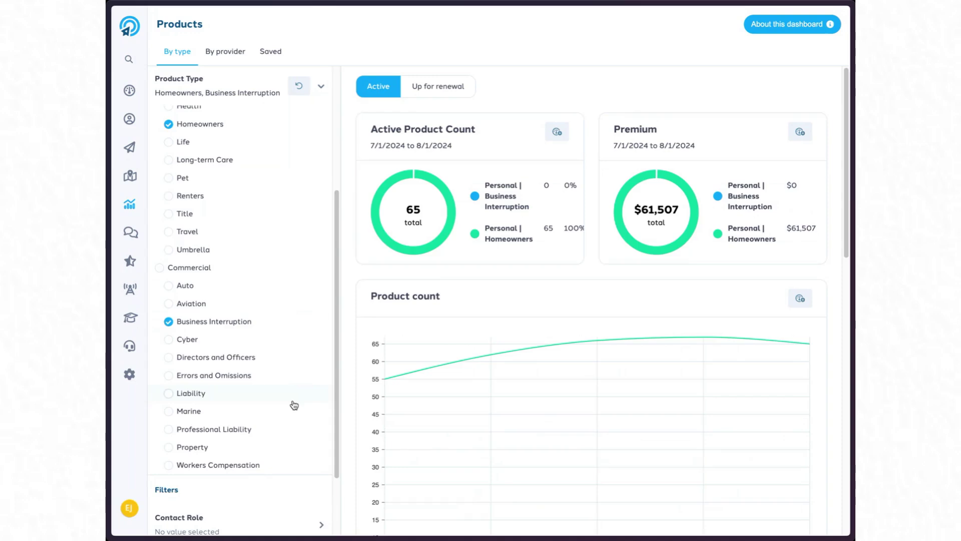
scroll(294, 405, "down", 3)
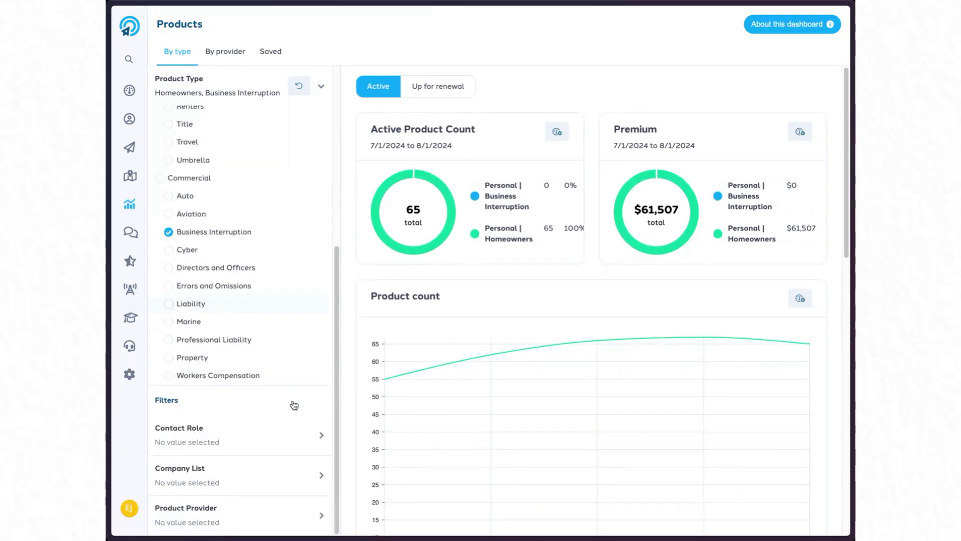
Tick the Iowa entry in the Company List filter.
left_click(221, 476)
scroll(294, 469, "down", 6)
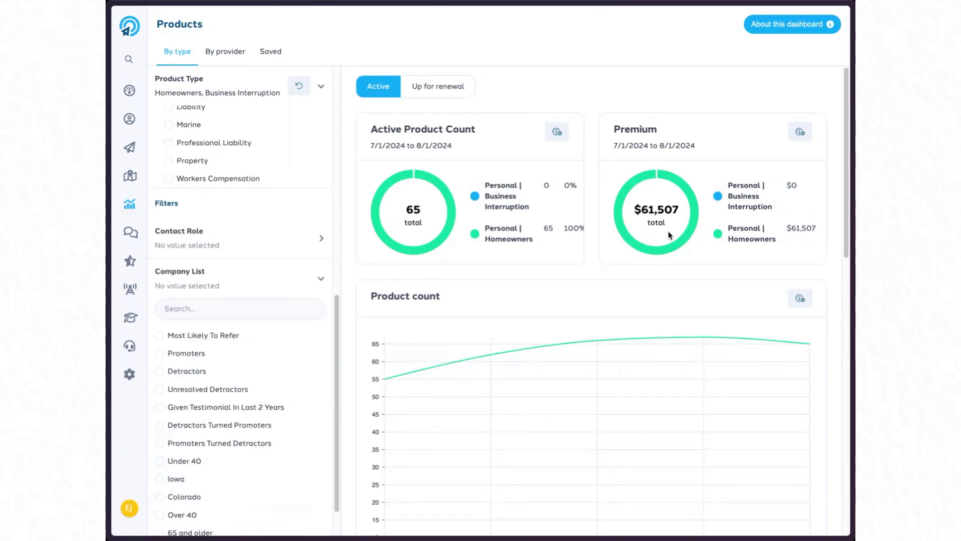
scroll(245, 395, "down", 2)
left_click(182, 432)
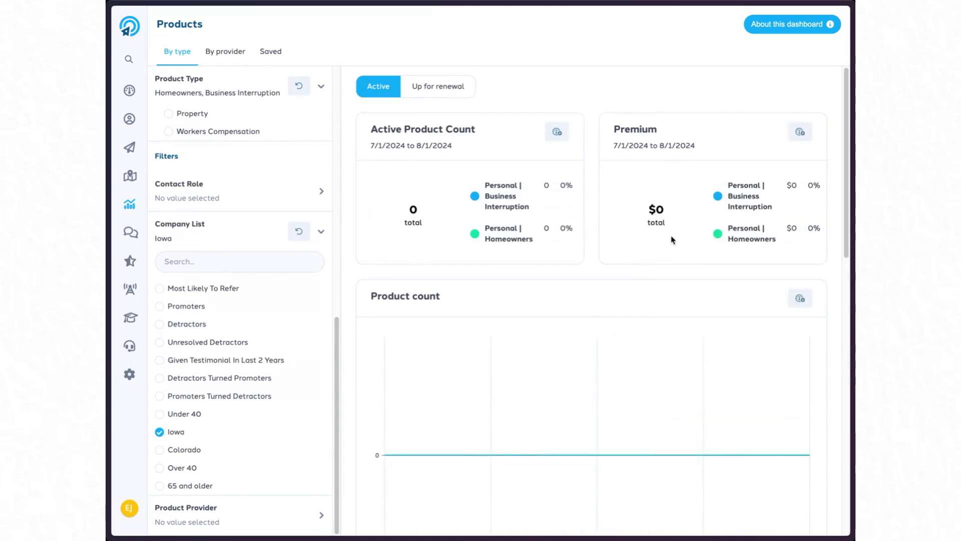
Include the Personal and Commercial product types in the type filter.
scroll(220, 311, "up", 1)
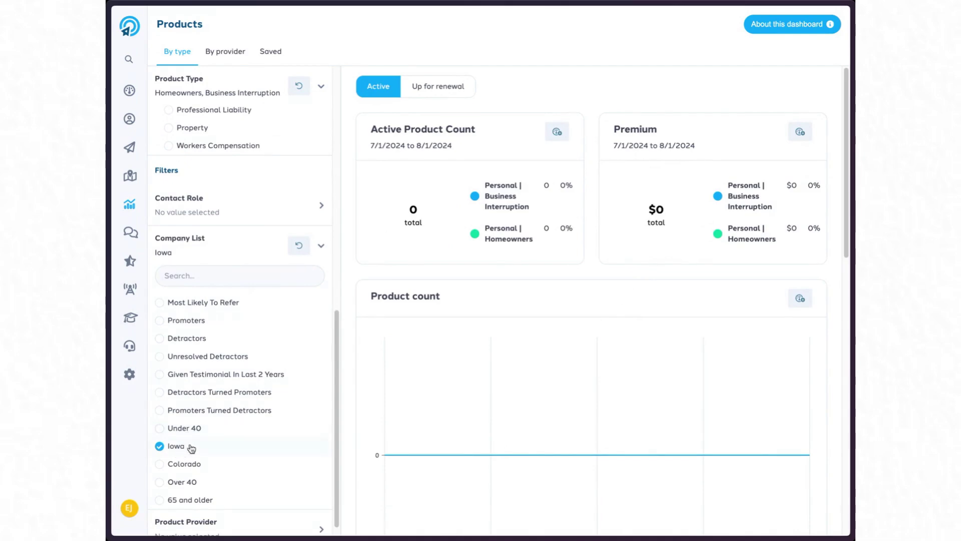
scroll(210, 431, "up", 10)
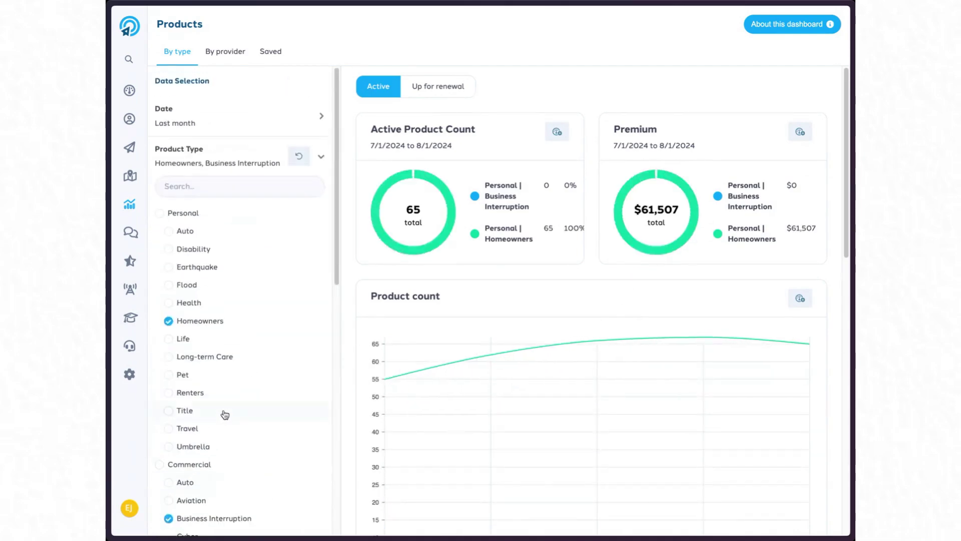
left_click(191, 215)
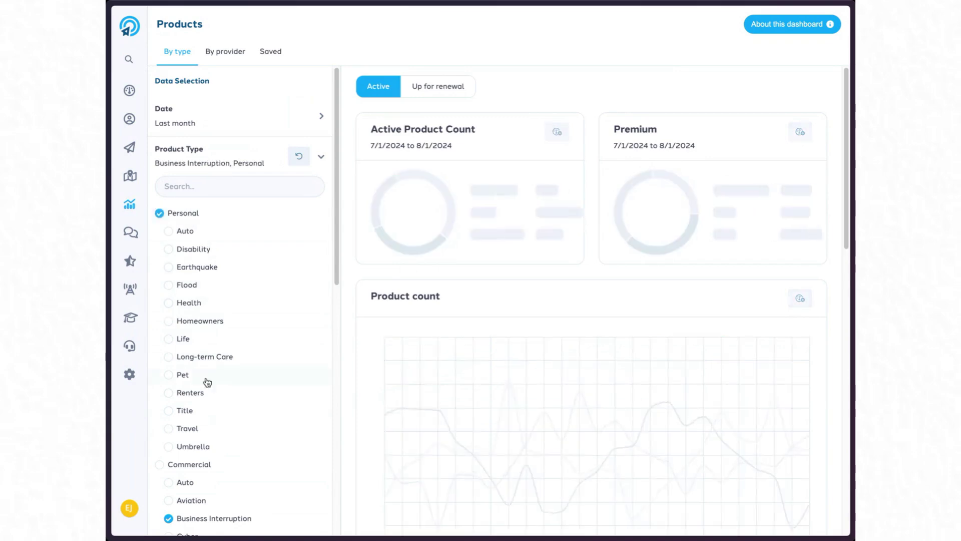
left_click(199, 461)
Filter to the Iowa company list and read the charts: 12 products, $10,189 premium.
scroll(239, 468, "down", 10)
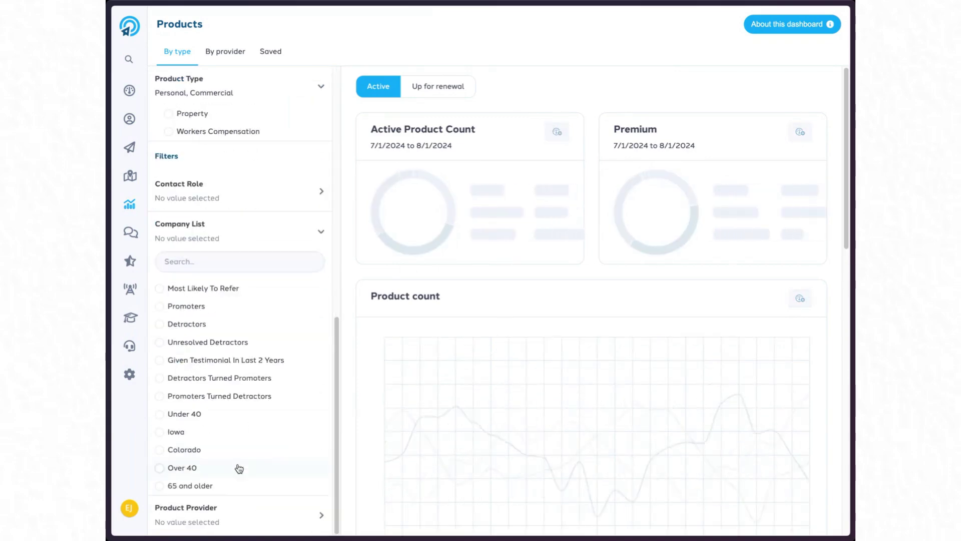
left_click(214, 432)
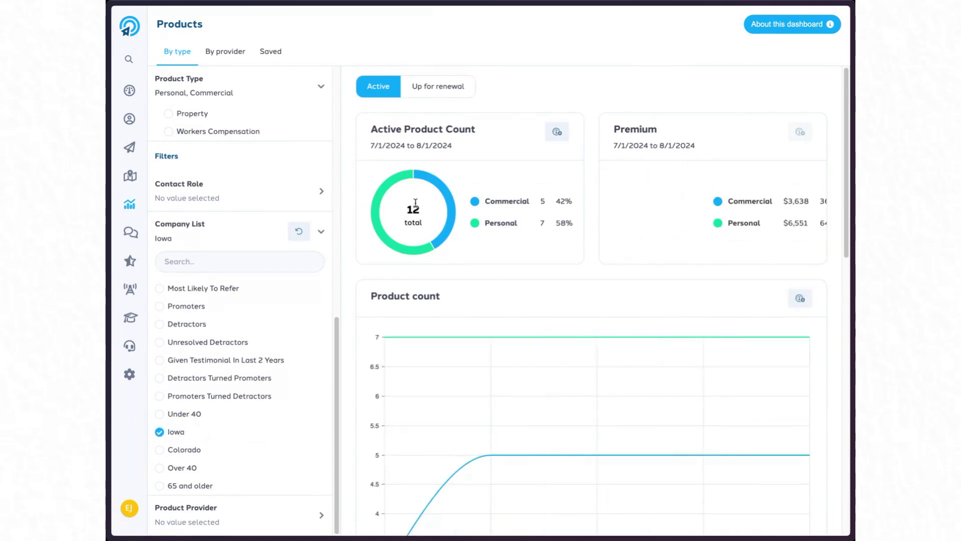
mouse_move(590, 384)
scroll(590, 383, "down", 1)
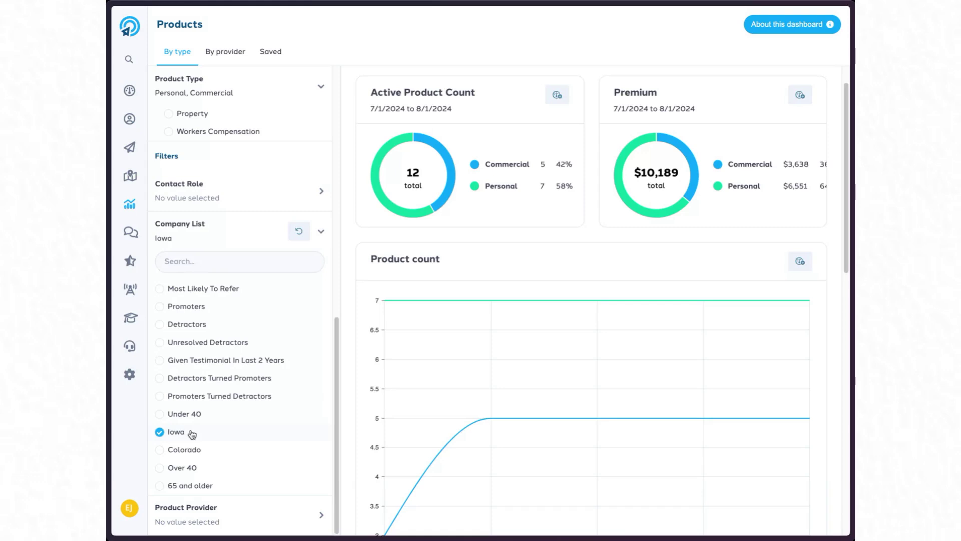
mouse_move(453, 390)
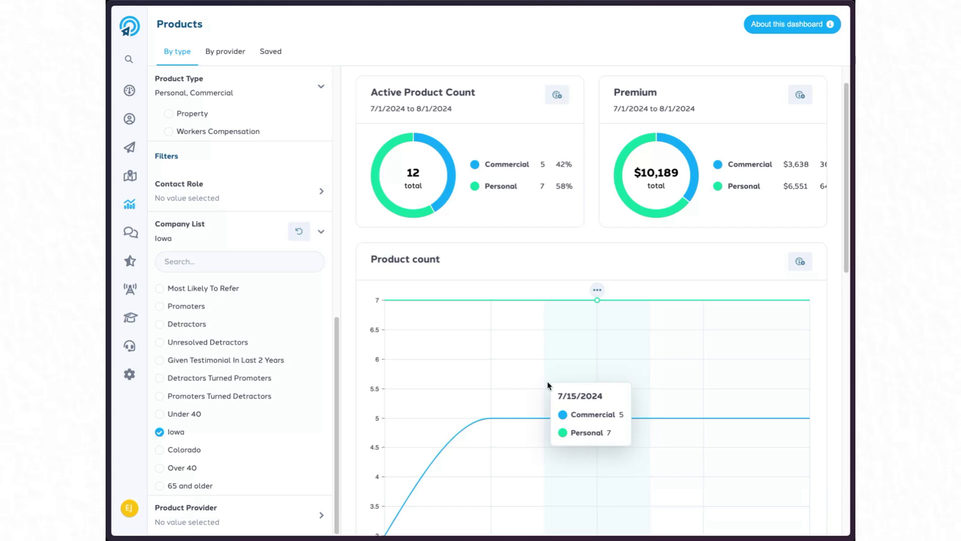
scroll(572, 381, "down", 3)
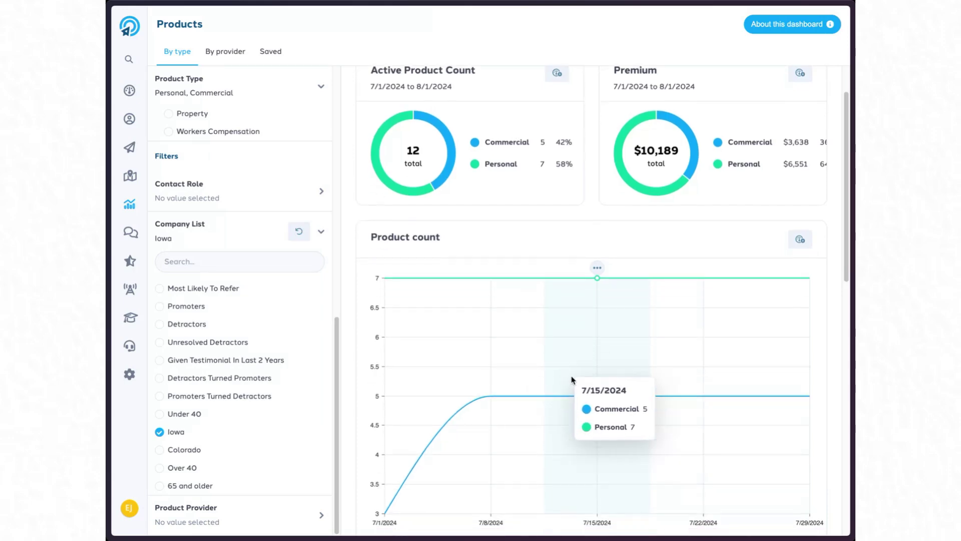
scroll(573, 380, "up", 3)
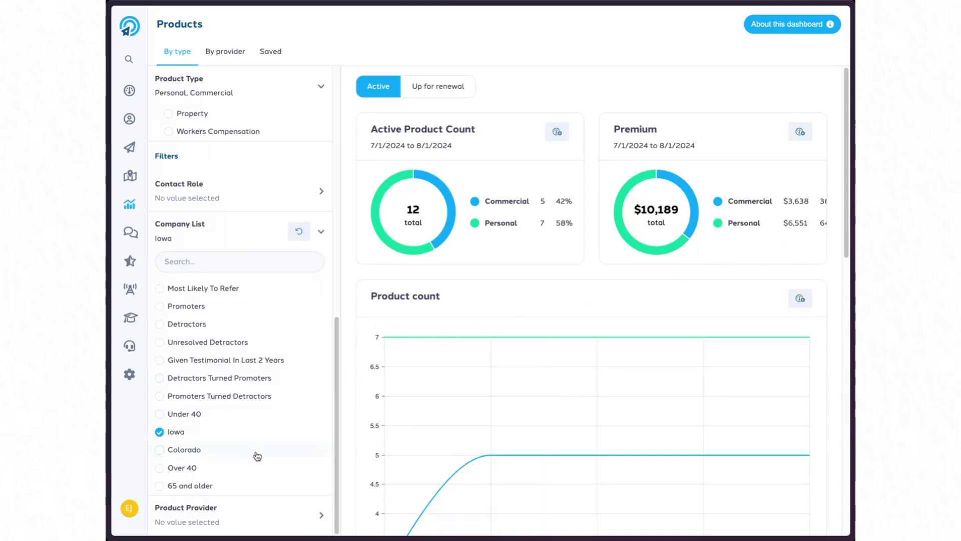
Remove the Iowa company list filter.
left_click(171, 434)
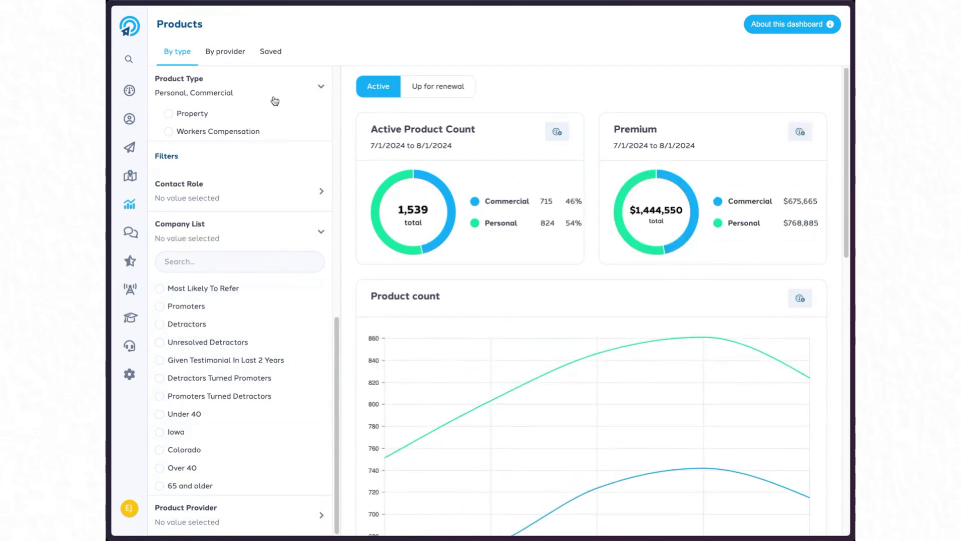
scroll(309, 270, "up", 15)
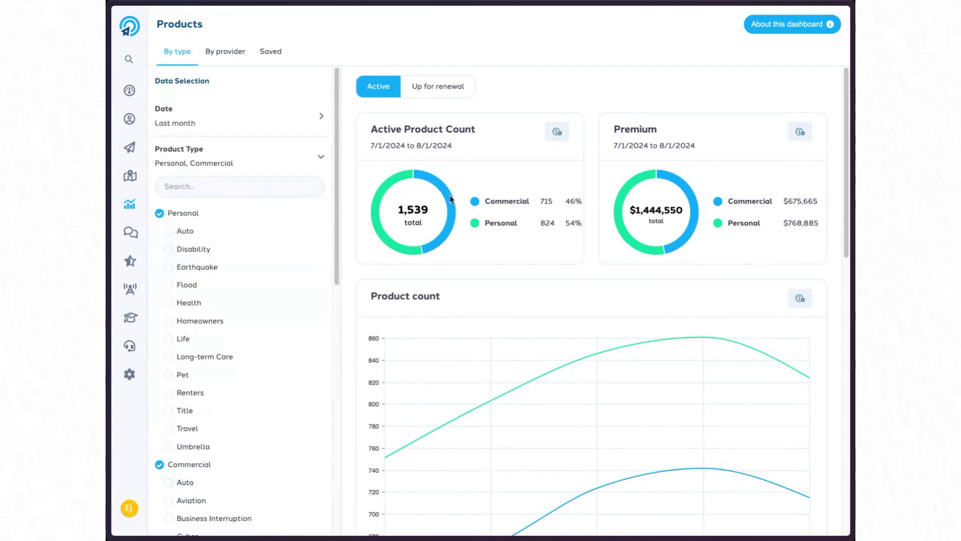
scroll(304, 392, "down", 15)
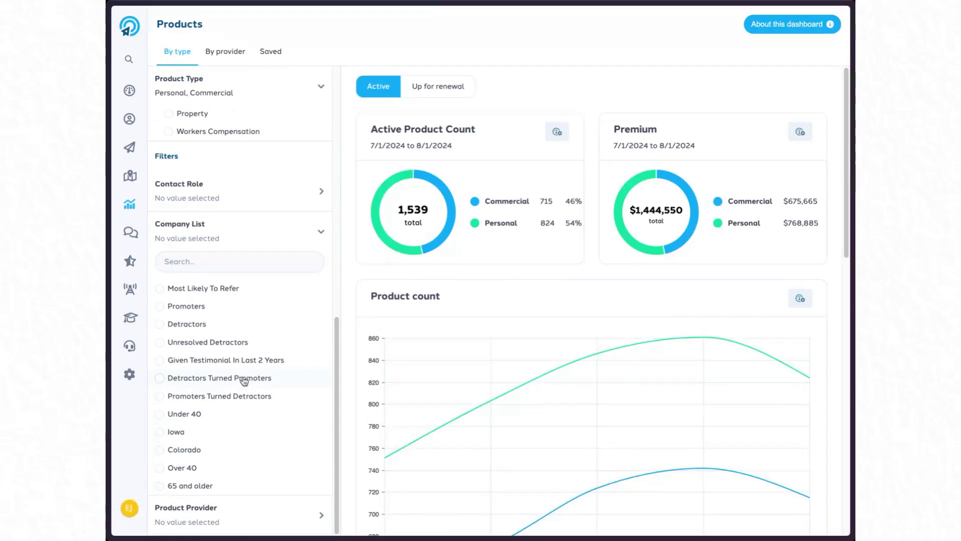
Filter providers to Aegis Insurance Group, Apex Assurance and Crestview Mutual and review the charts.
left_click(269, 508)
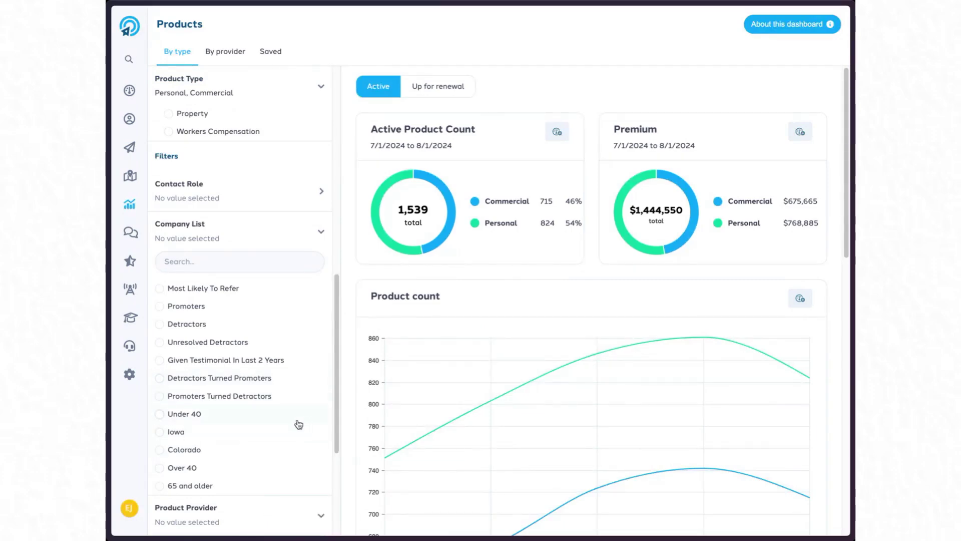
scroll(297, 423, "down", 4)
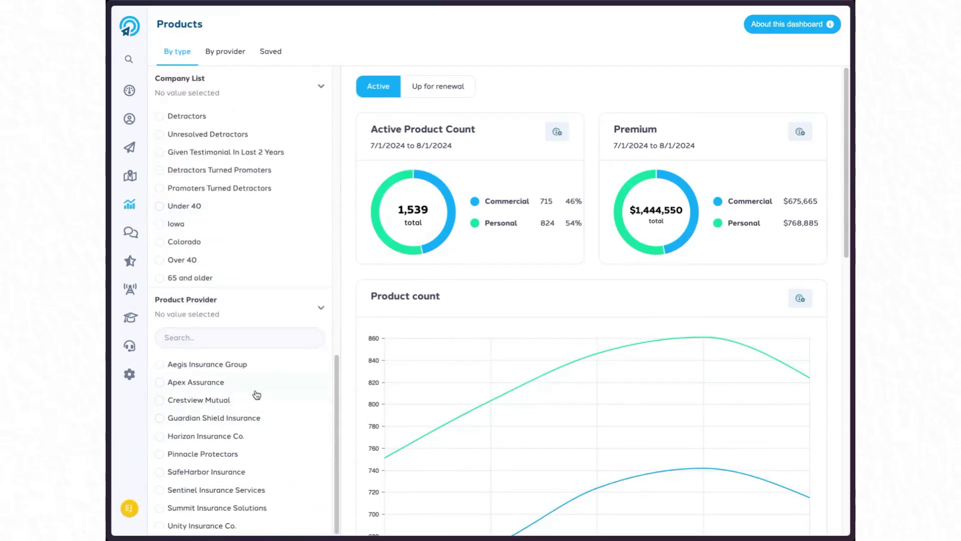
left_click(217, 366)
left_click(210, 383)
left_click(216, 400)
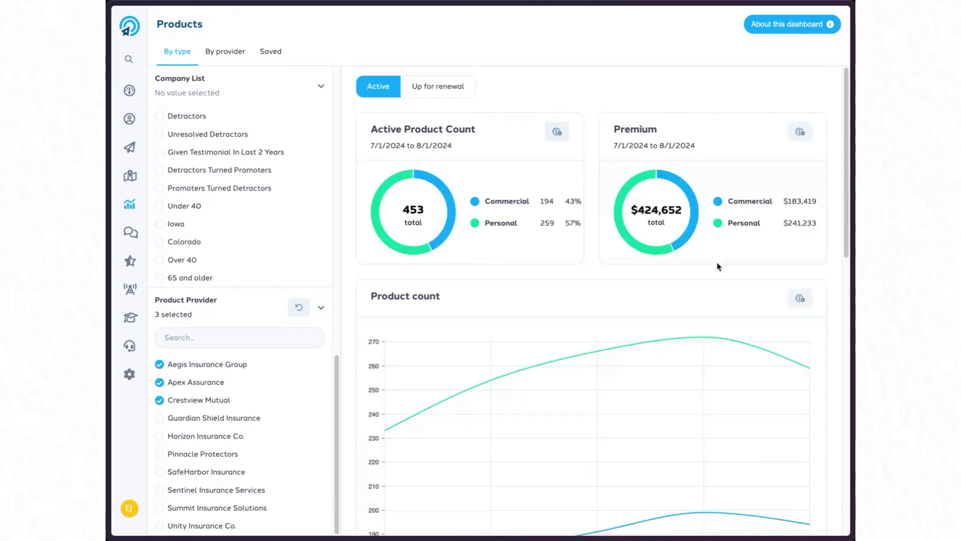
scroll(651, 350, "down", 5)
scroll(635, 389, "up", 5)
scroll(591, 320, "down", 3)
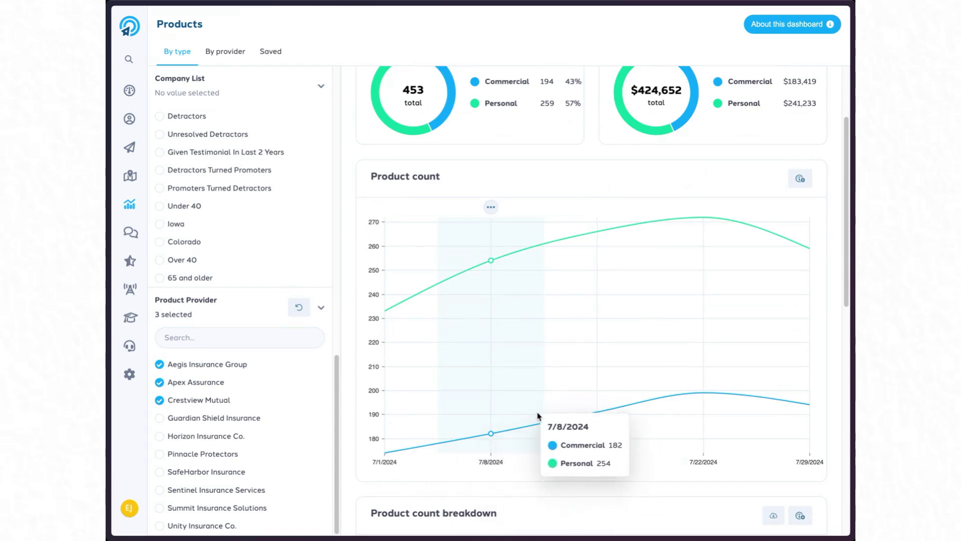
scroll(538, 416, "up", 3)
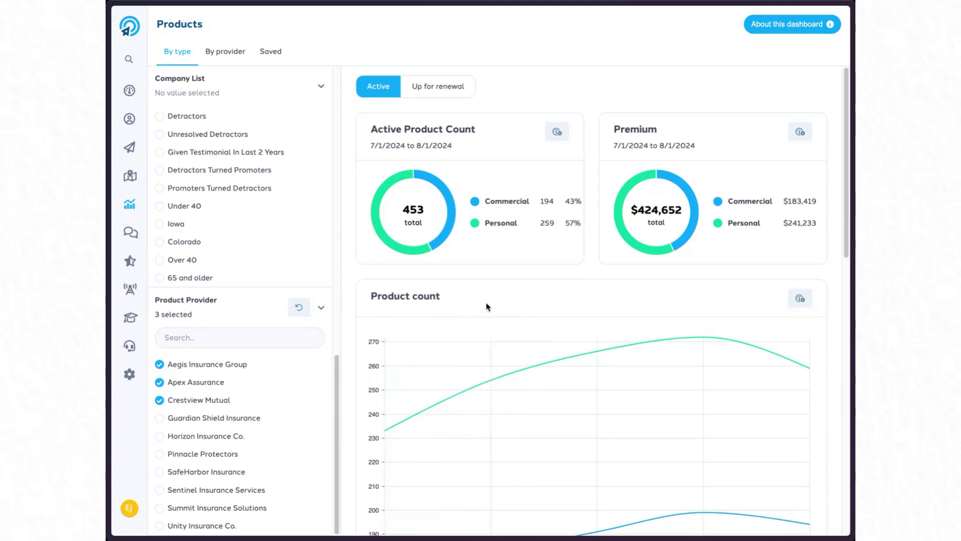
Remove all three providers, restoring 1,539 products and $1,444,550 premium.
left_click(195, 400)
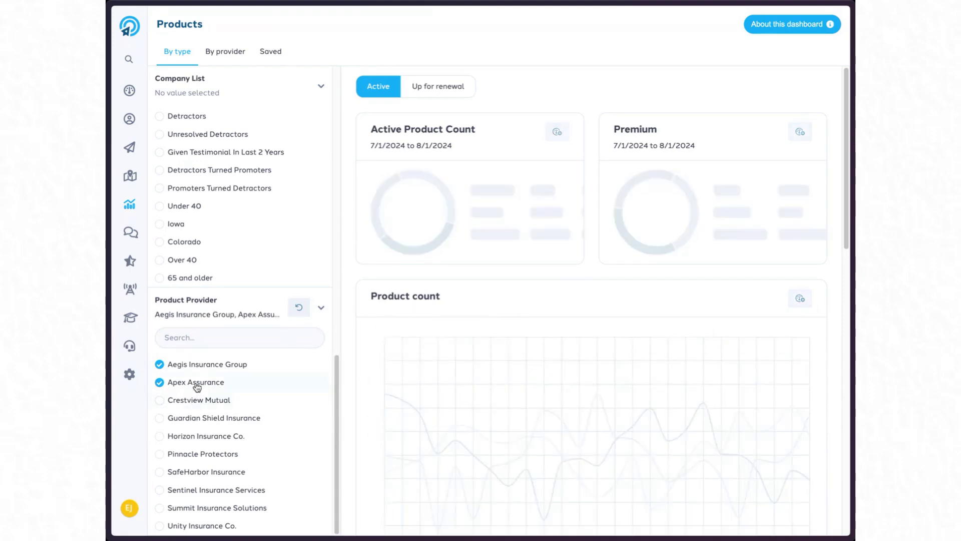
left_click(197, 387)
left_click(178, 365)
scroll(247, 187, "up", 10)
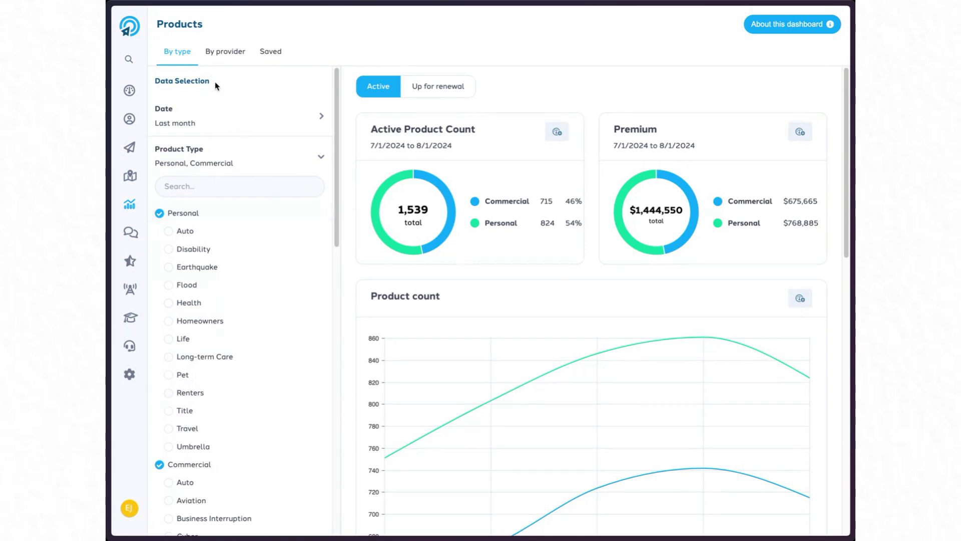
In the By provider view, filter to Personal Auto: 29 products, $26,663 premium.
left_click(224, 56)
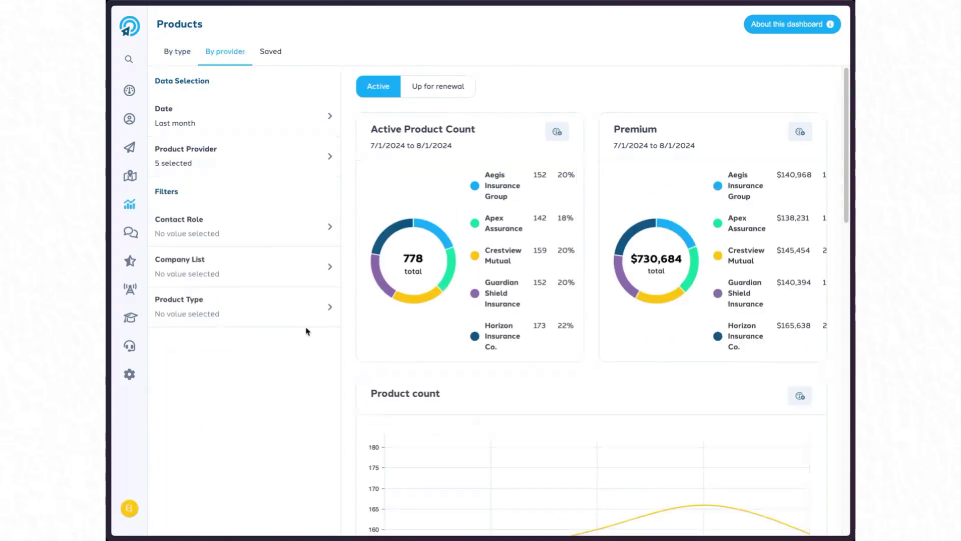
left_click(276, 317)
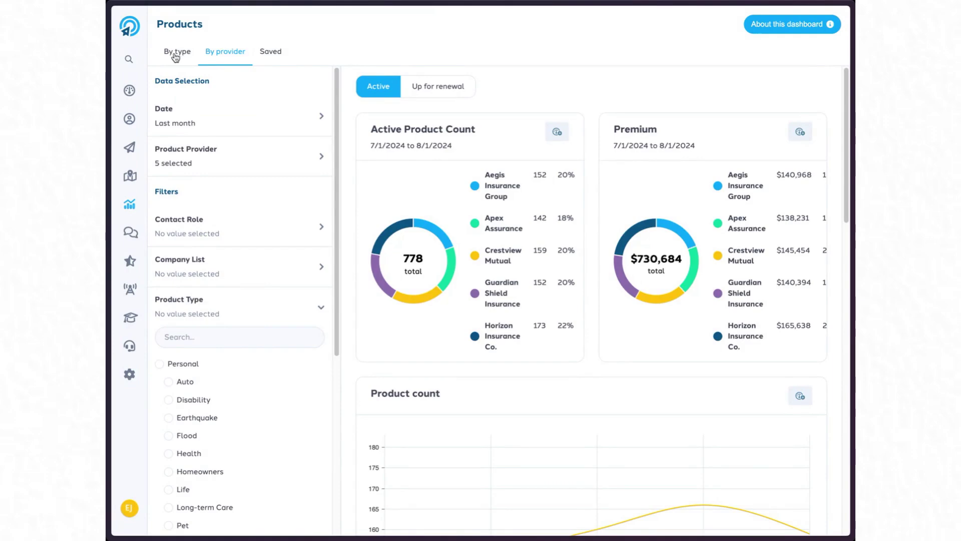
scroll(228, 446, "down", 1)
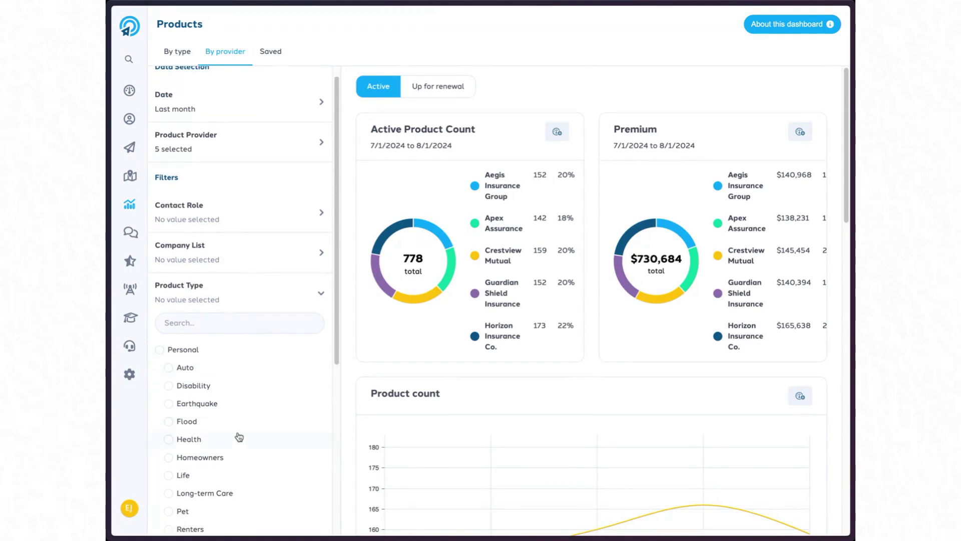
scroll(244, 402, "down", 2)
left_click(201, 347)
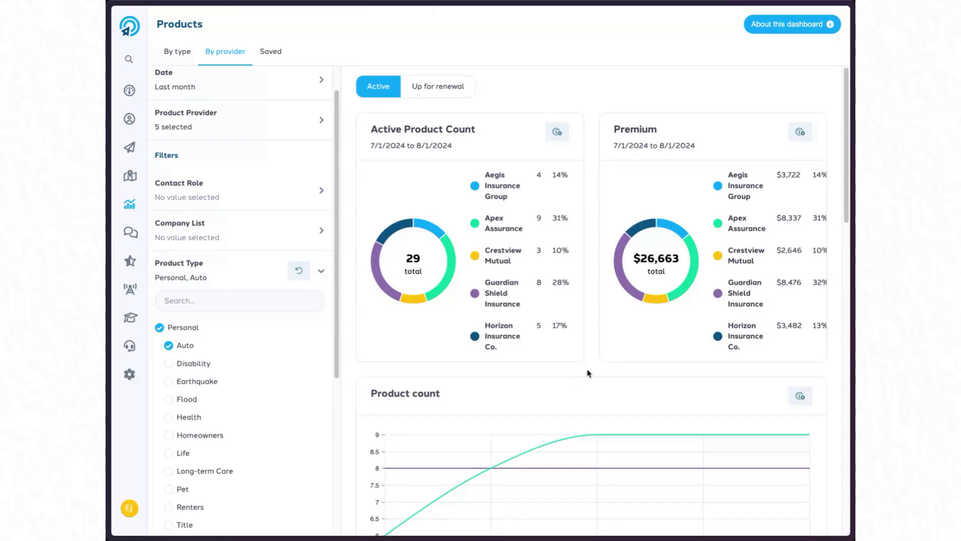
scroll(587, 372, "down", 10)
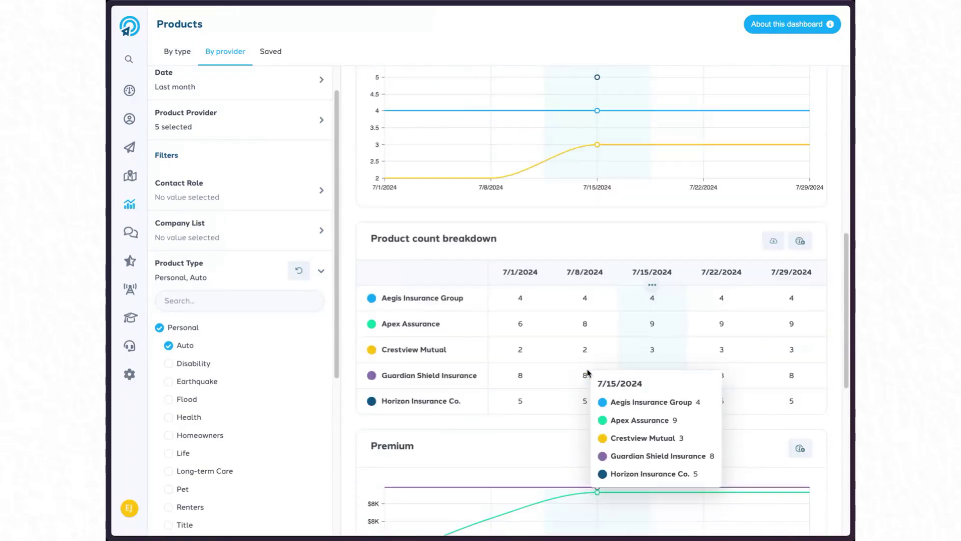
scroll(587, 373, "down", 8)
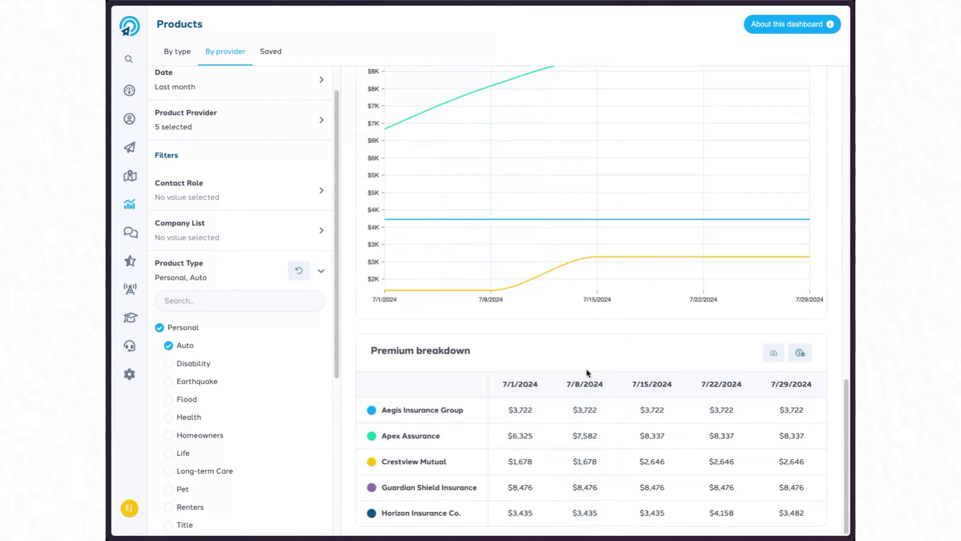
scroll(587, 373, "up", 18)
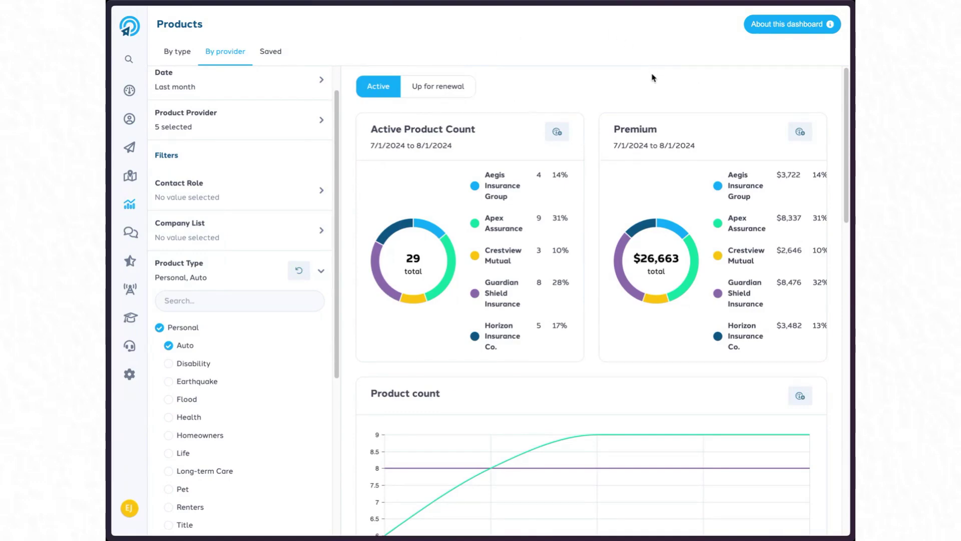
left_click(790, 26)
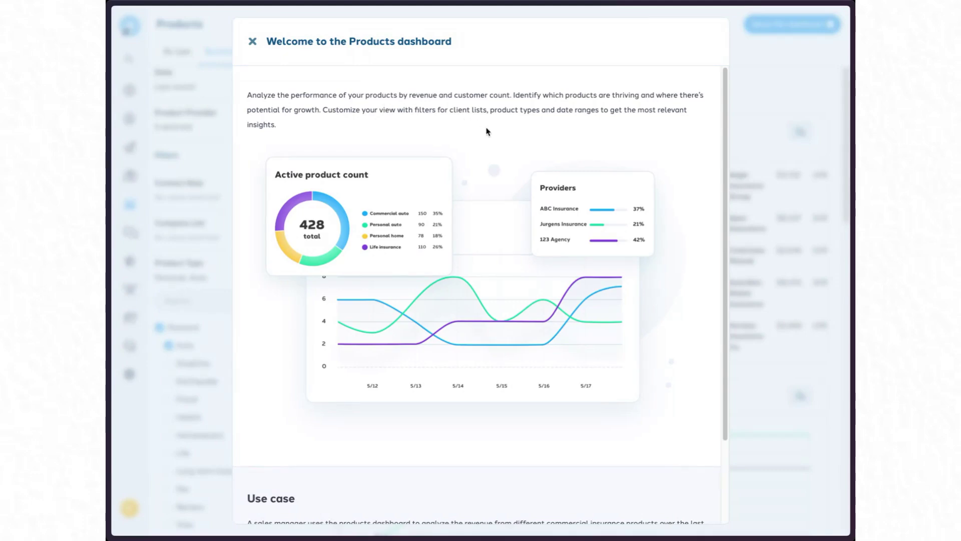
scroll(488, 140, "down", 3)
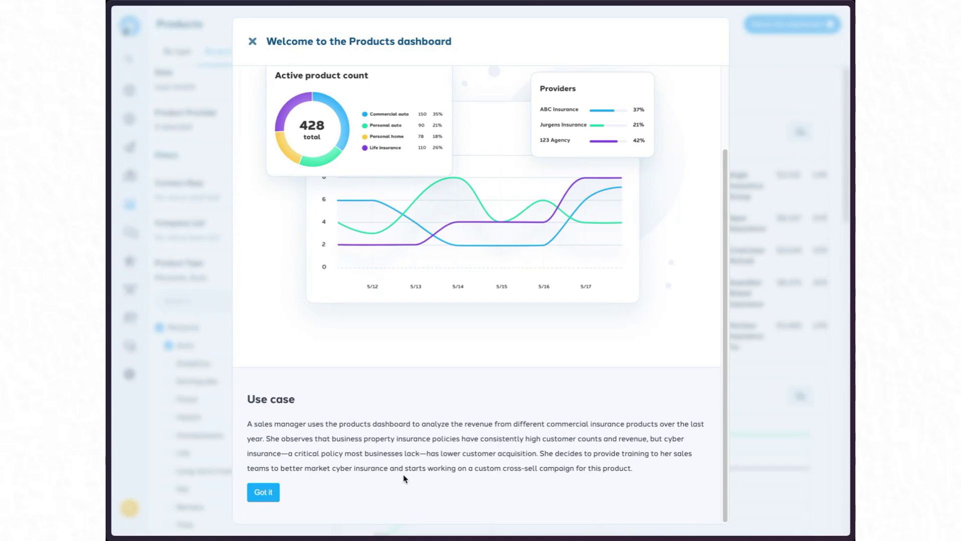
left_click(270, 496)
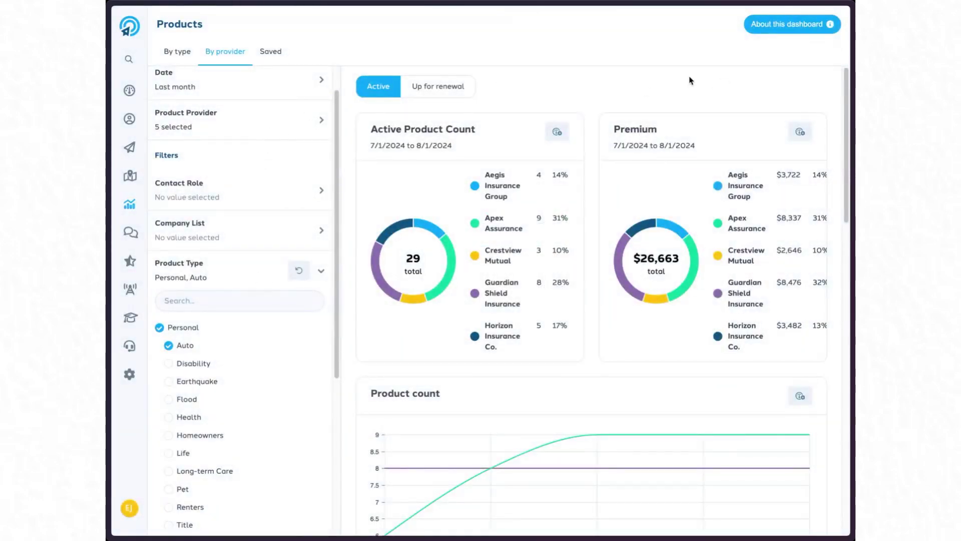
Browse the Saved year-to-date charts, opening and closing the Product count (YTD) editor.
left_click(273, 54)
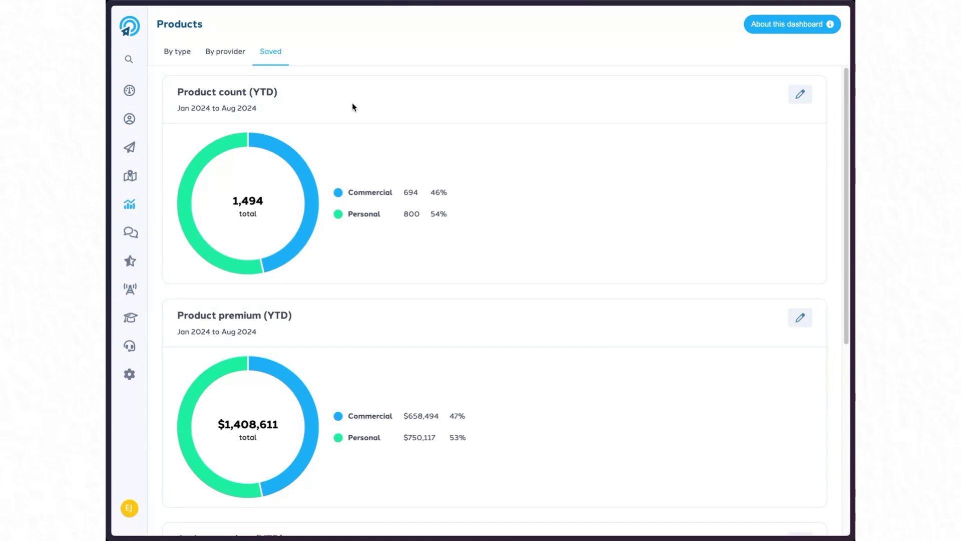
scroll(434, 323, "down", 2)
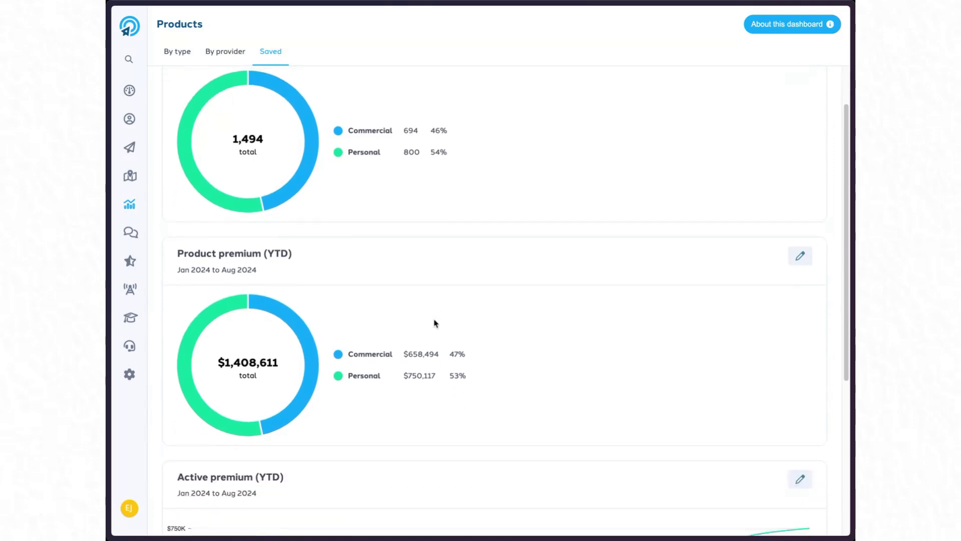
scroll(435, 323, "down", 5)
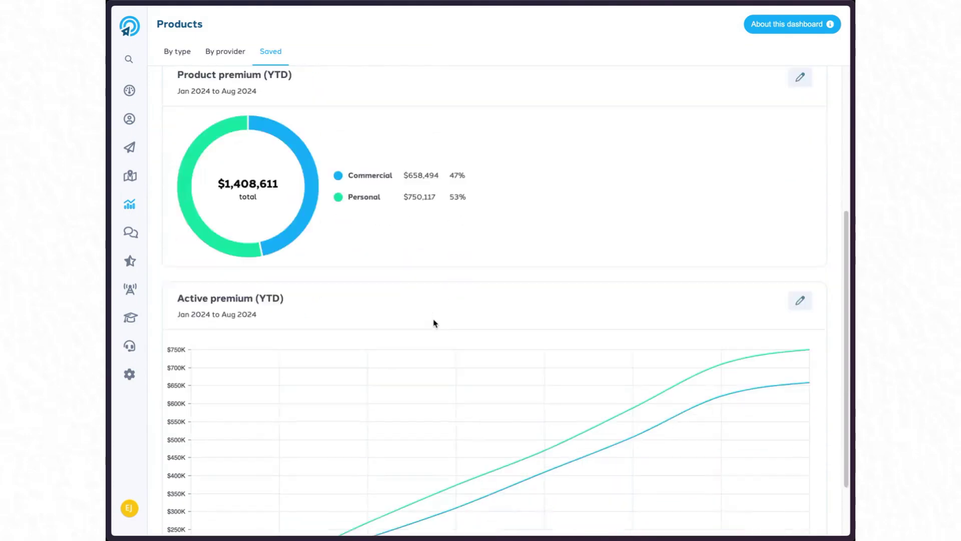
scroll(435, 322, "down", 1)
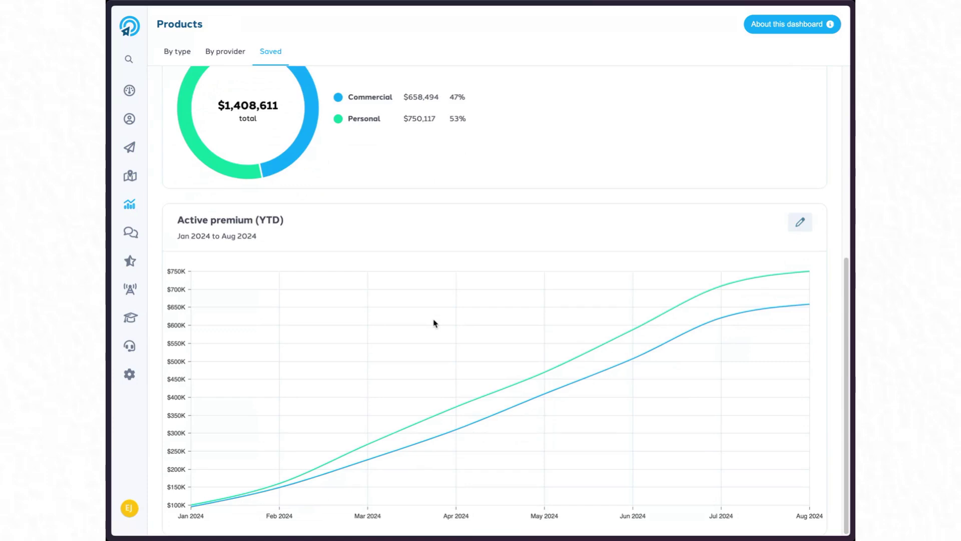
scroll(434, 323, "up", 8)
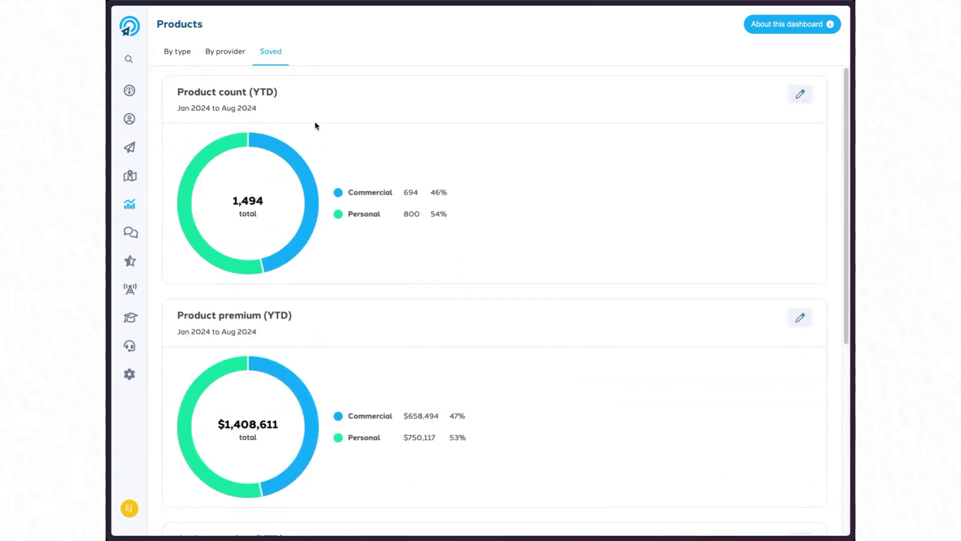
left_click(801, 100)
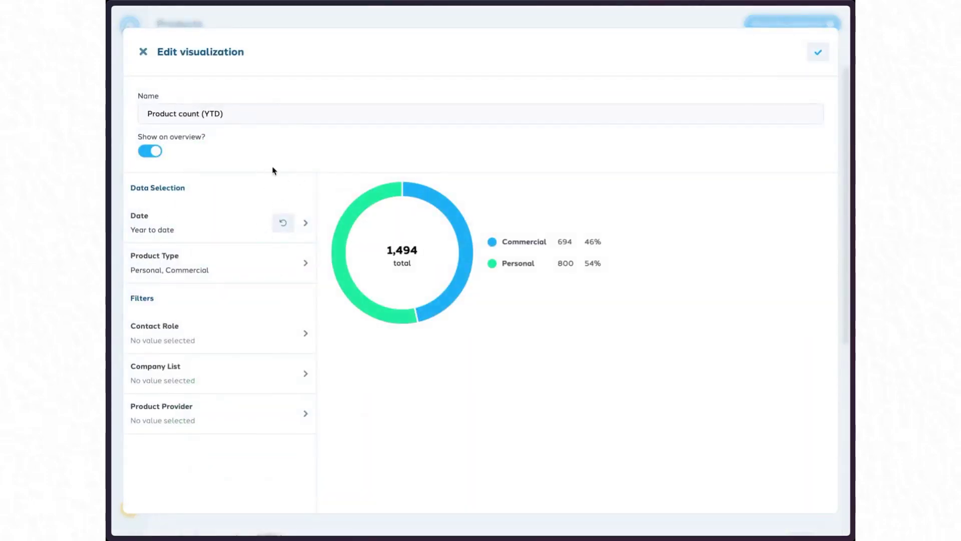
left_click(143, 52)
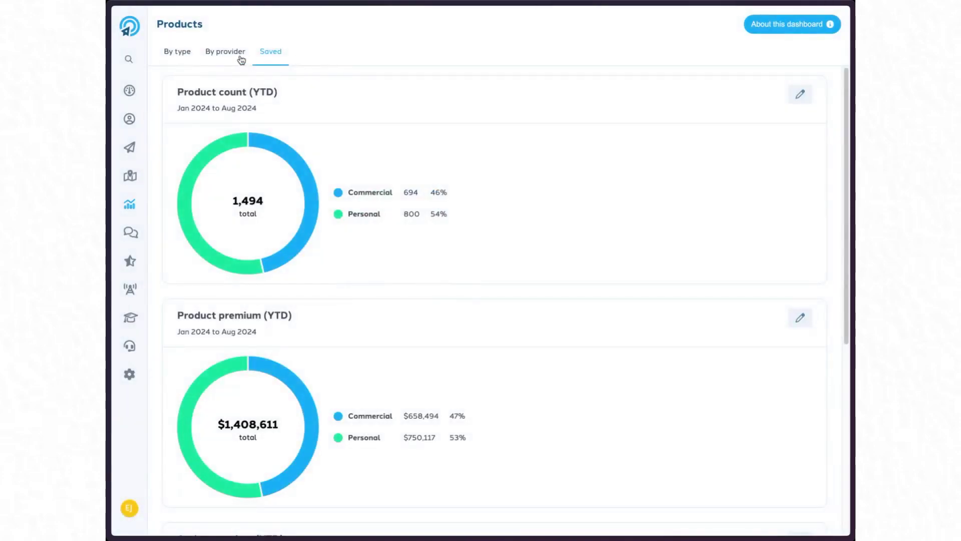
Open Analytics > Customers, showing 99.2% retention and 258 customers for 7/1/2024–8/1/2024.
mouse_move(138, 207)
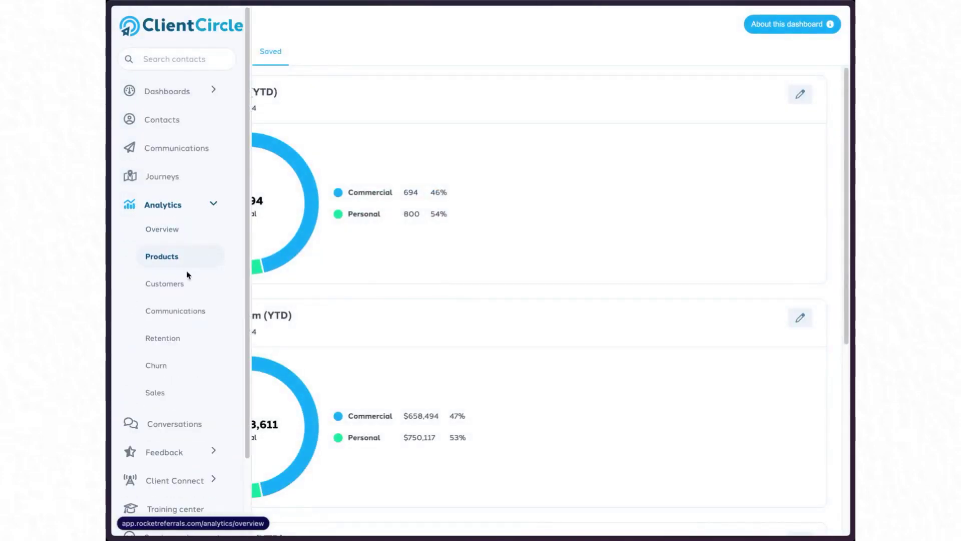
left_click(179, 284)
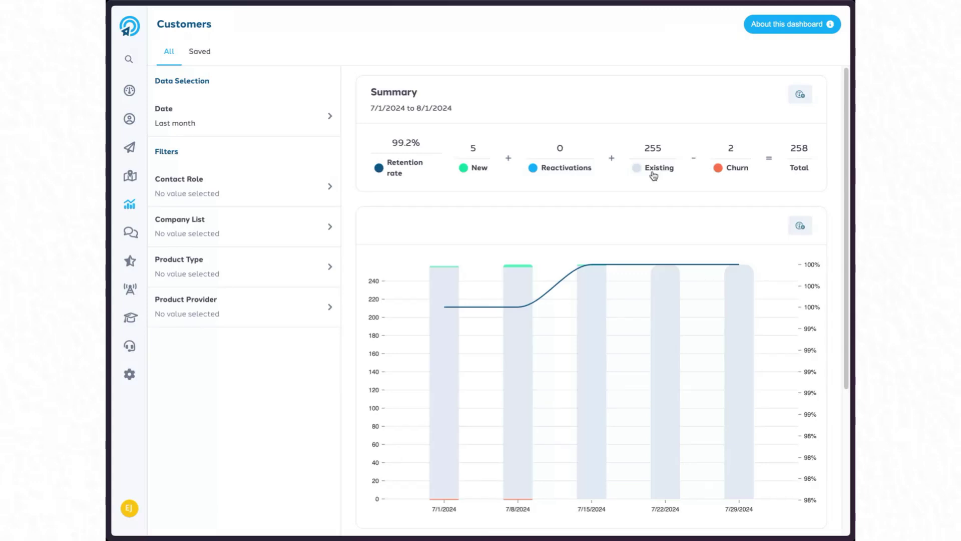
mouse_move(451, 309)
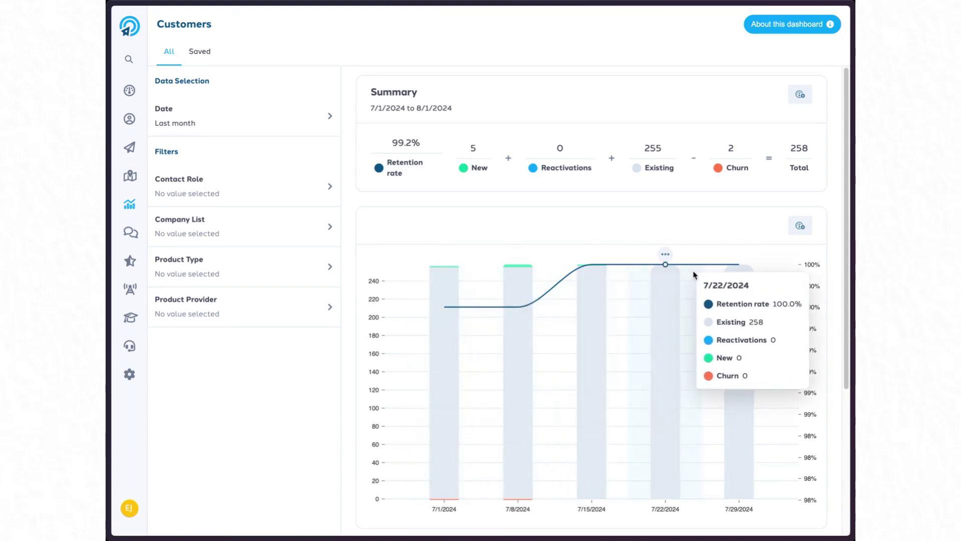
scroll(648, 313, "down", 1)
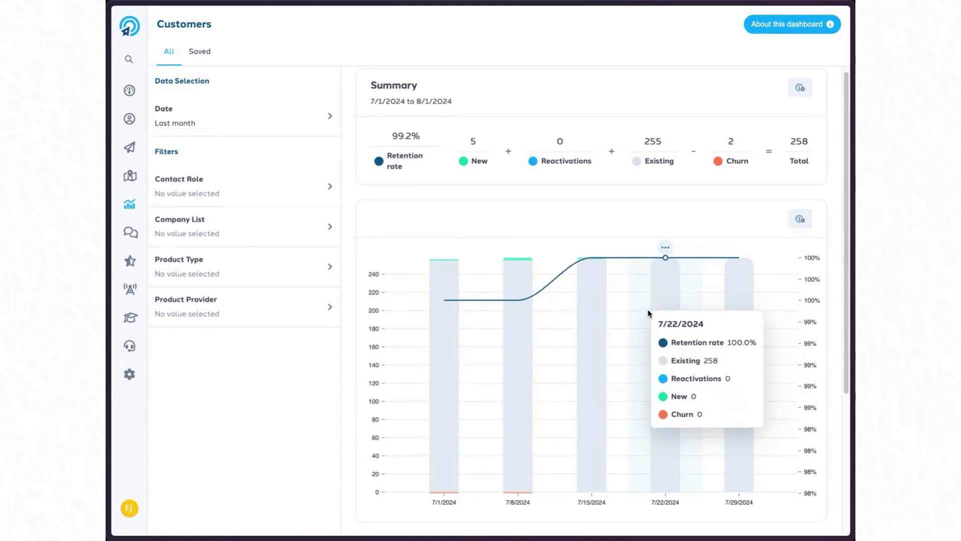
scroll(536, 303, "up", 1)
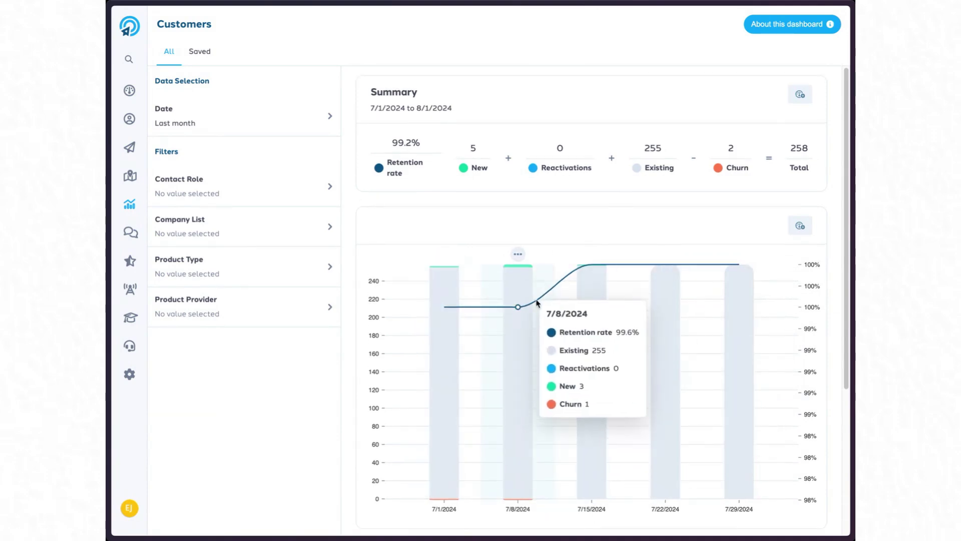
Set the Date range to Year to date: 93.1% retention, 28 new, 19 churned, 258 total.
left_click(276, 126)
left_click(243, 203)
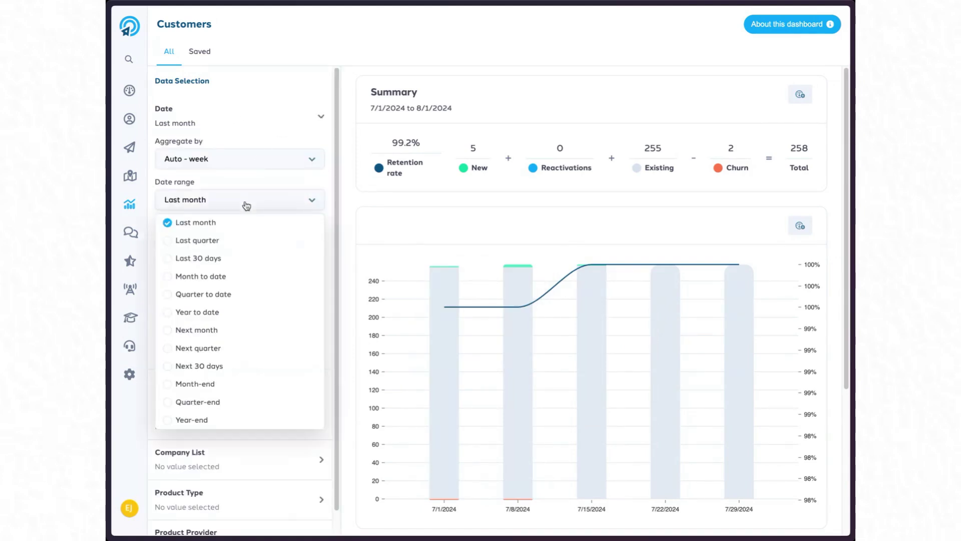
left_click(226, 312)
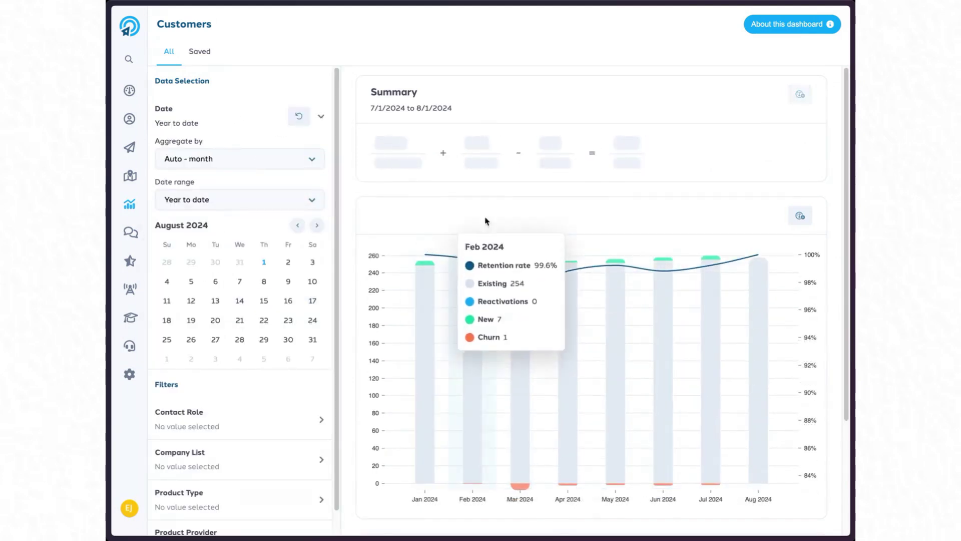
mouse_move(516, 311)
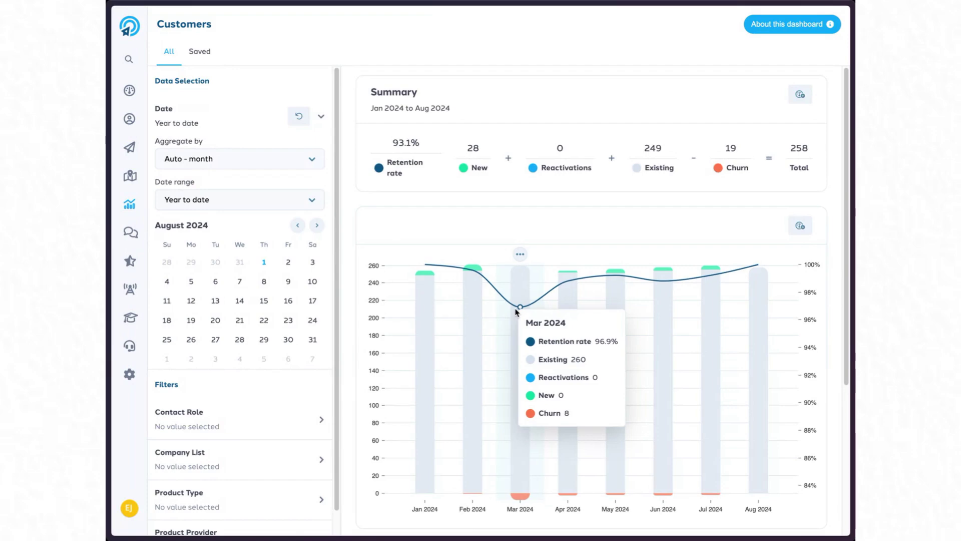
left_click(519, 256)
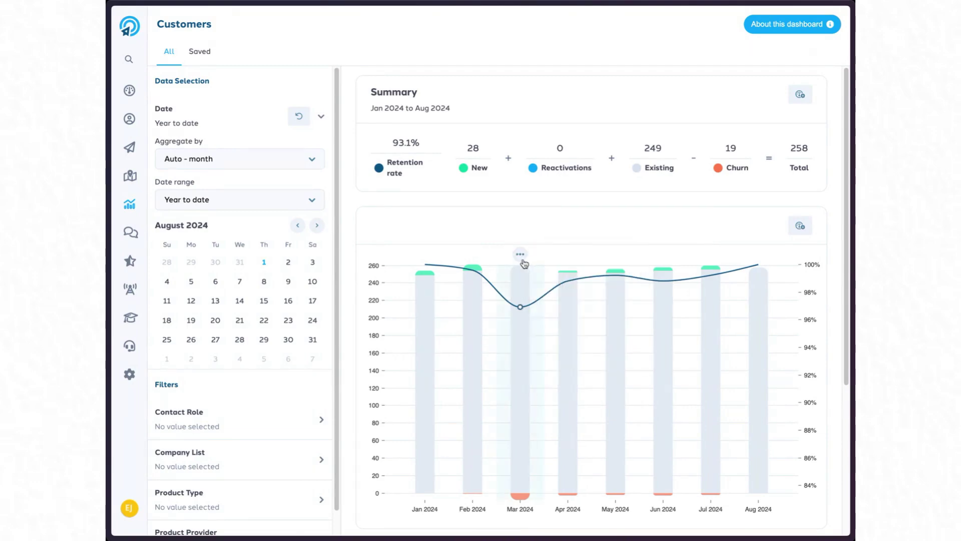
Ask what happened in Mar 2024, view its Net Promoter Score responses, then close.
left_click(519, 256)
left_click(523, 295)
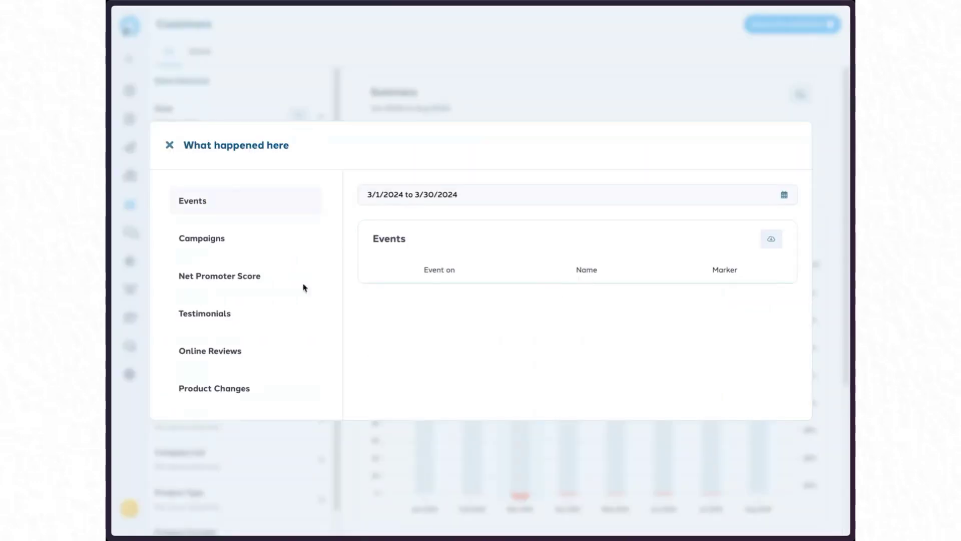
left_click(217, 277)
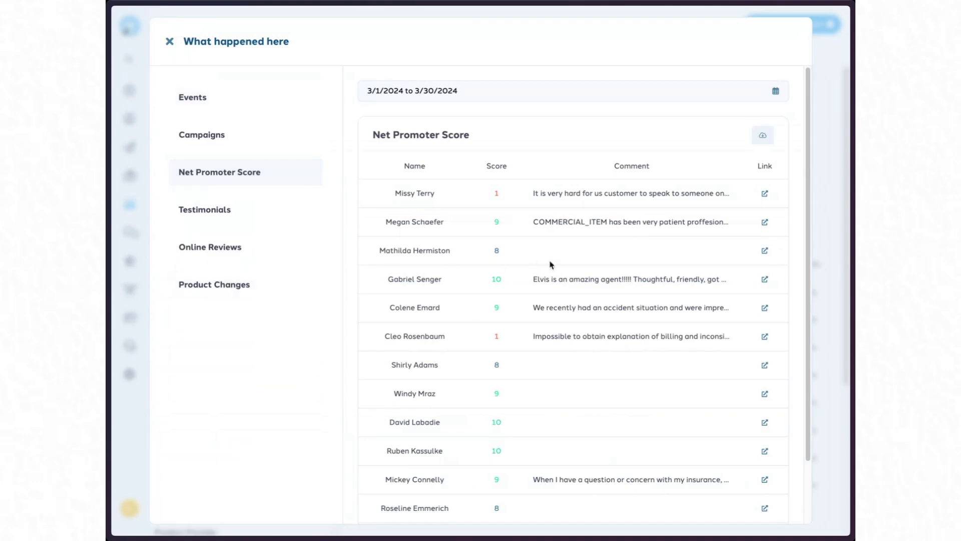
left_click(171, 42)
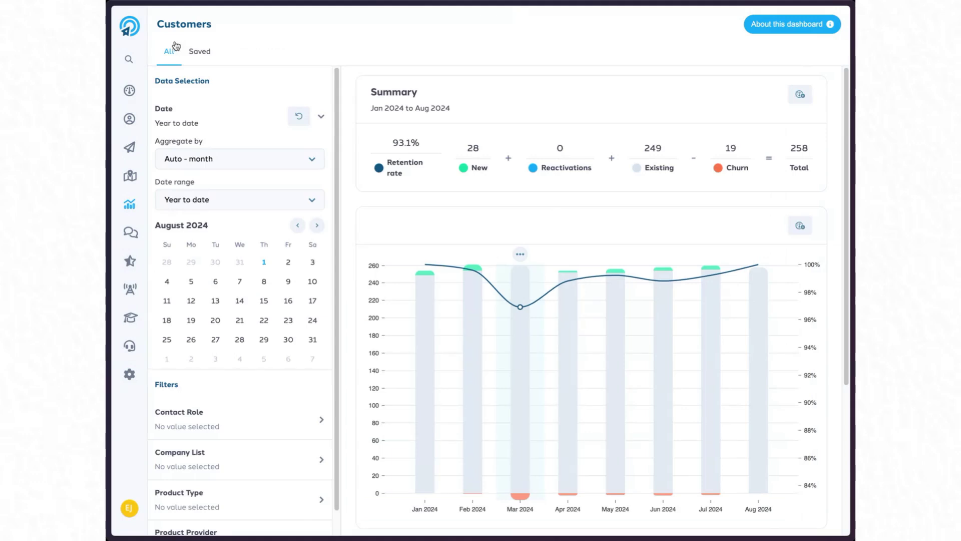
Reopen What happened here for Mar 2024 and move the period start to February 1, 2024.
mouse_move(519, 488)
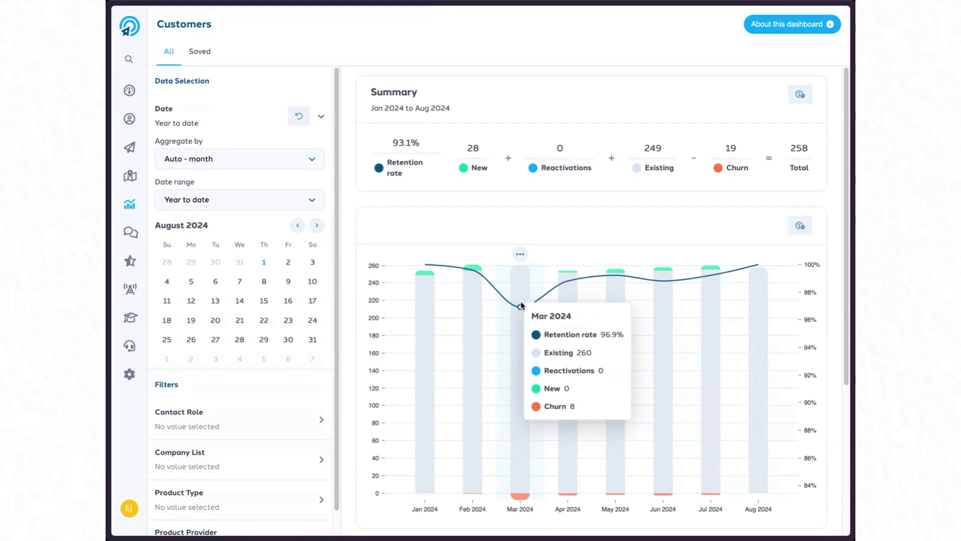
left_click(520, 254)
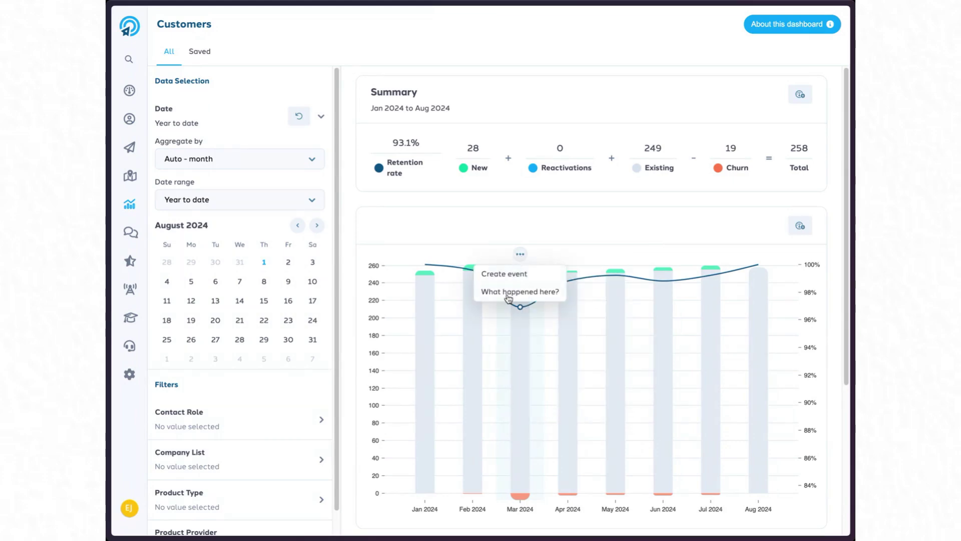
left_click(508, 292)
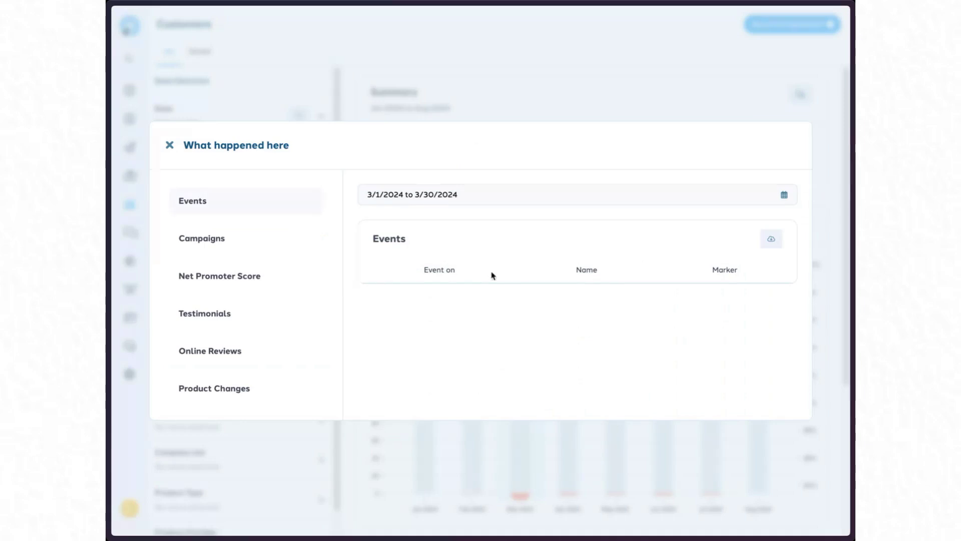
left_click(782, 196)
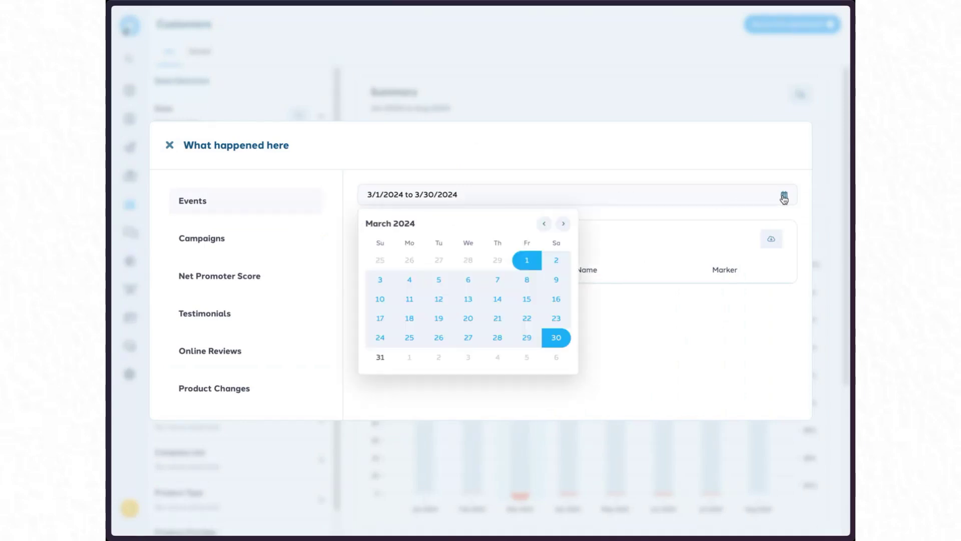
left_click(544, 225)
left_click(500, 262)
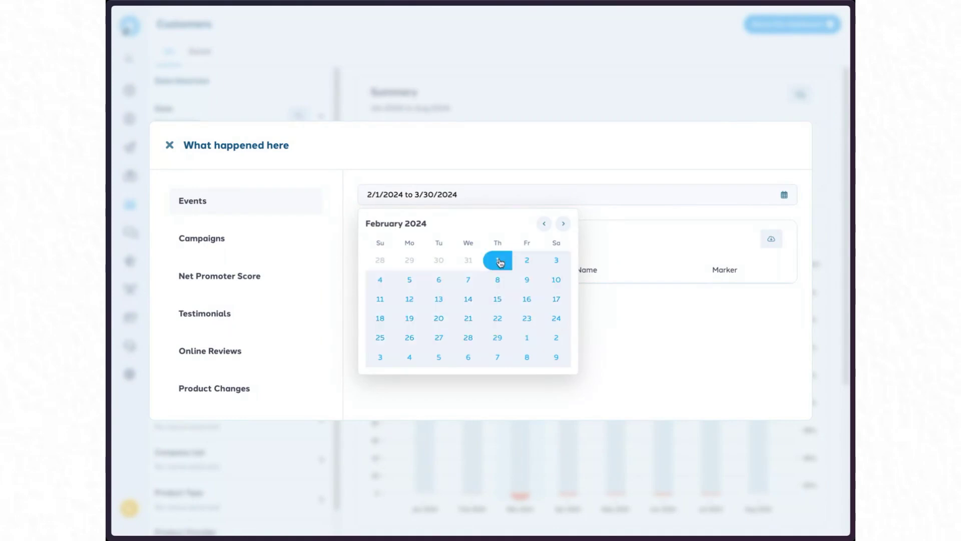
left_click(707, 169)
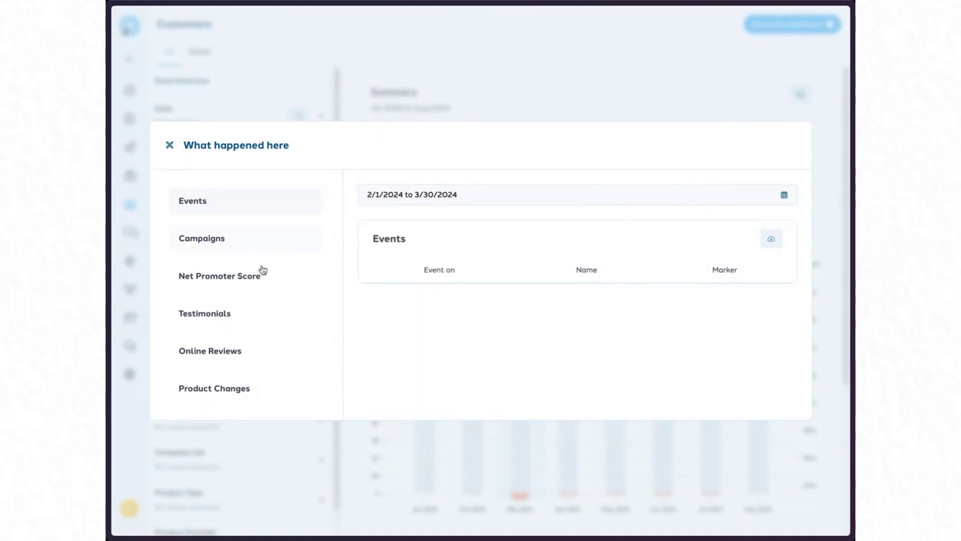
Review Net Promoter Score responses for 2/1/2024 to 3/30/2024, then close the panel.
left_click(236, 282)
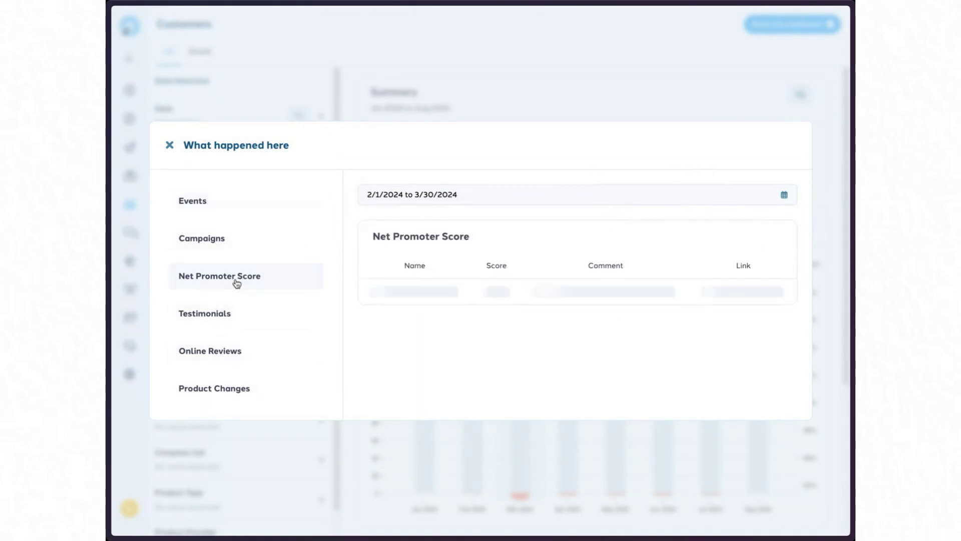
scroll(530, 322, "down", 2)
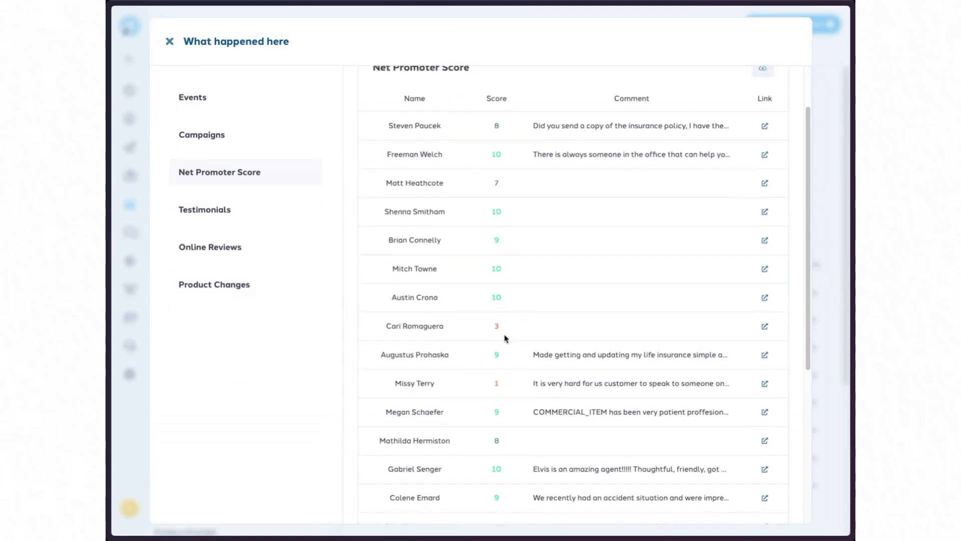
scroll(504, 338, "down", 8)
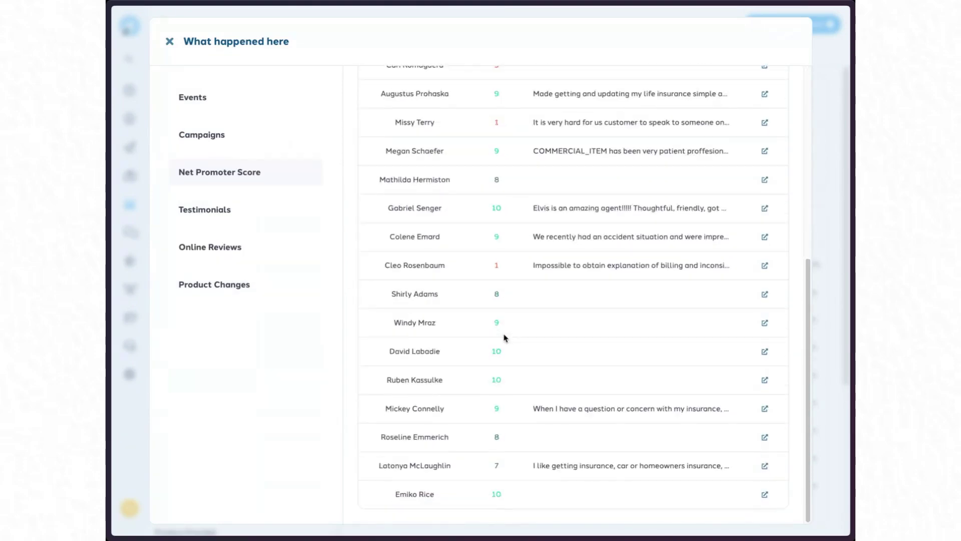
scroll(504, 338, "up", 10)
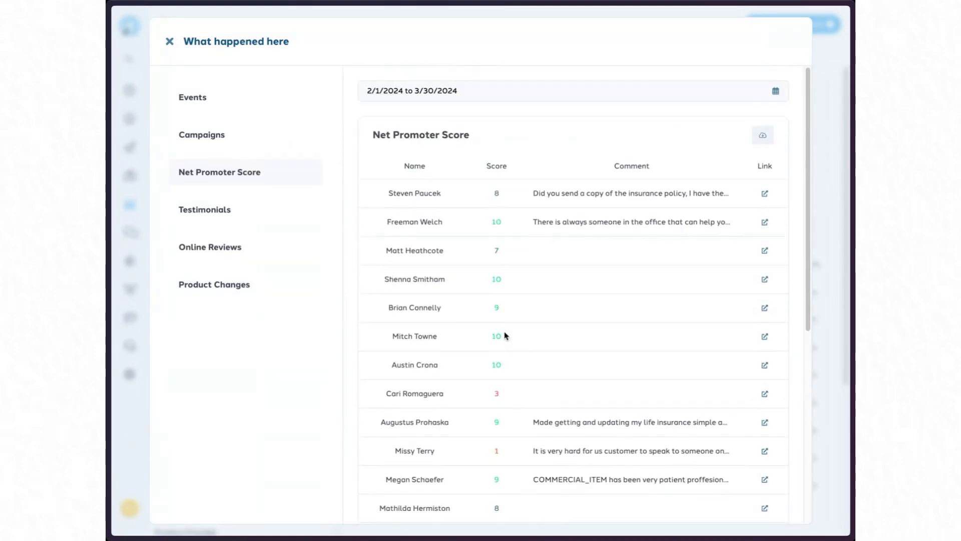
left_click(169, 42)
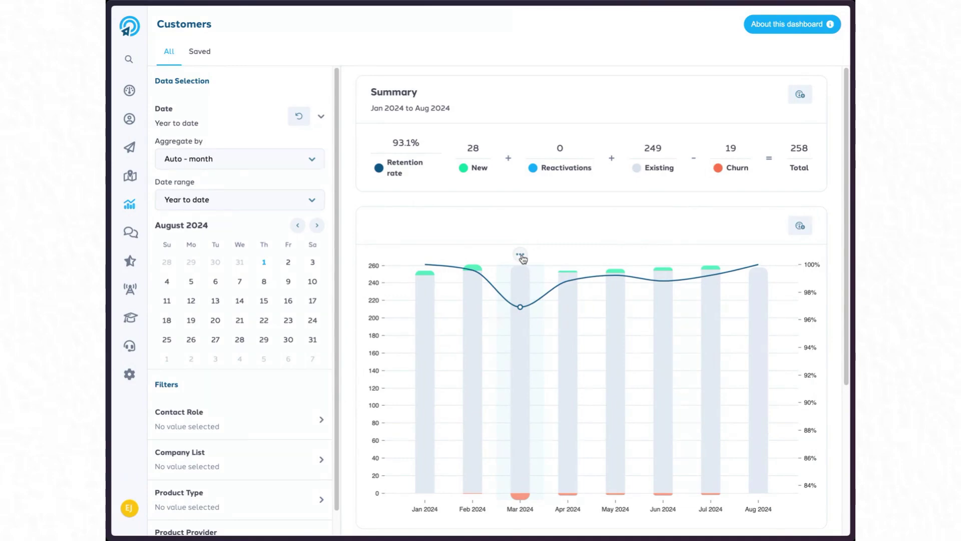
Scroll down to the monthly Breakdown table and shift it right to reveal more columns.
mouse_move(528, 257)
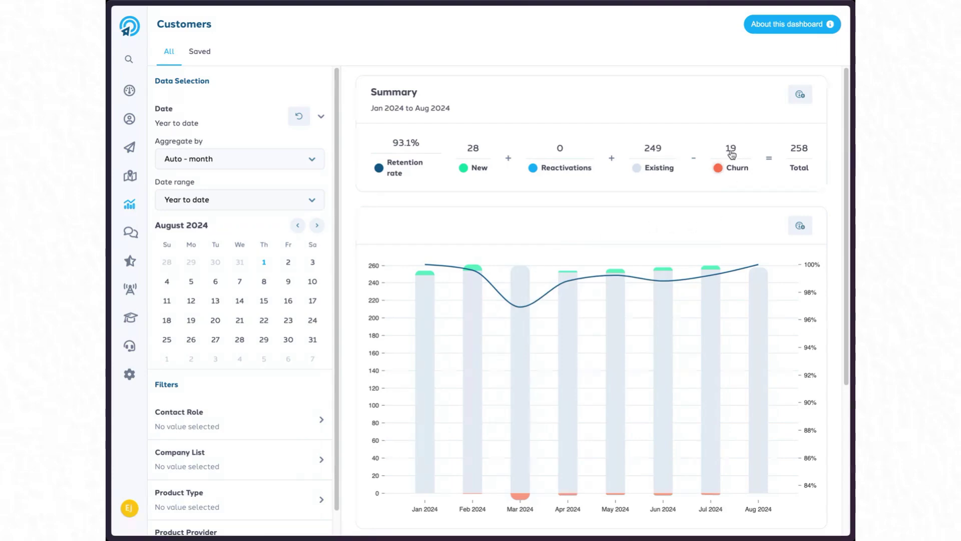
scroll(725, 220, "down", 2)
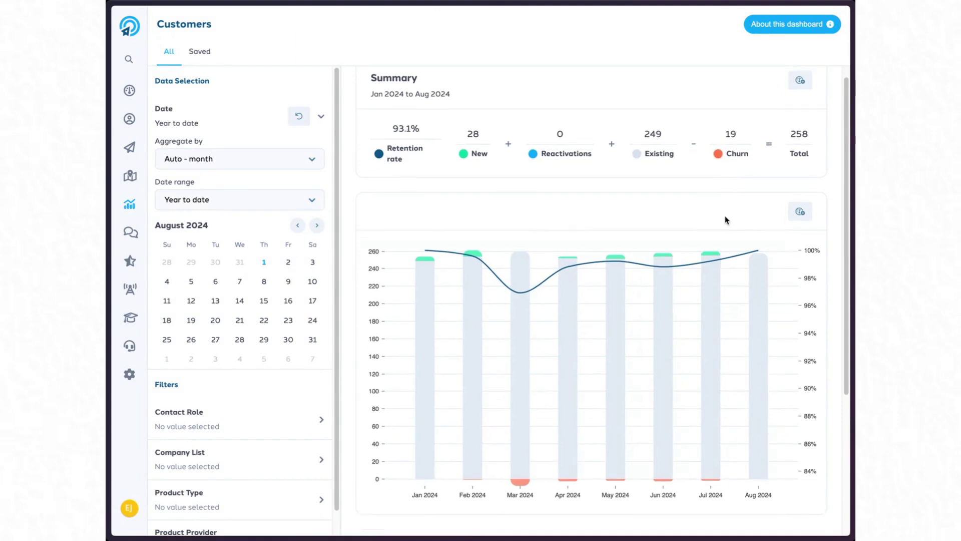
scroll(726, 221, "down", 5)
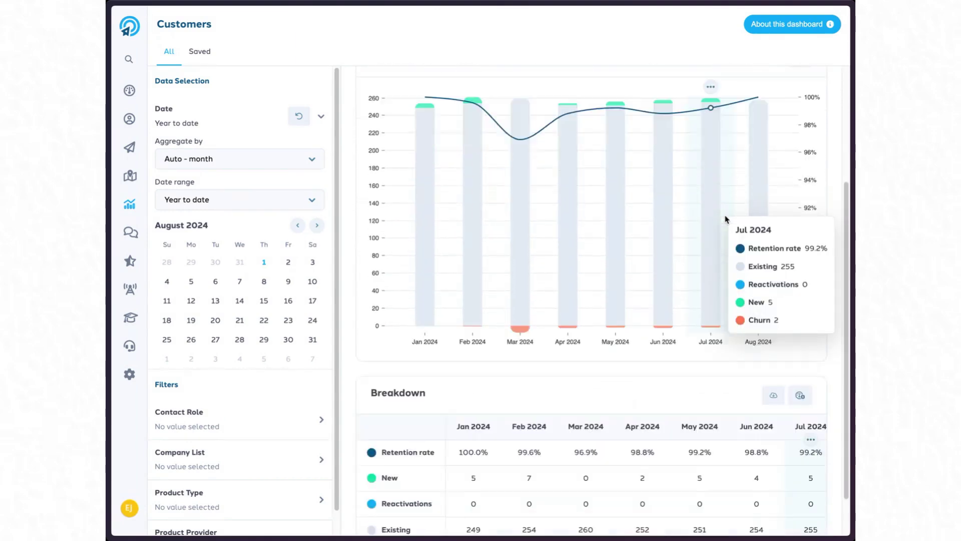
scroll(725, 220, "down", 1)
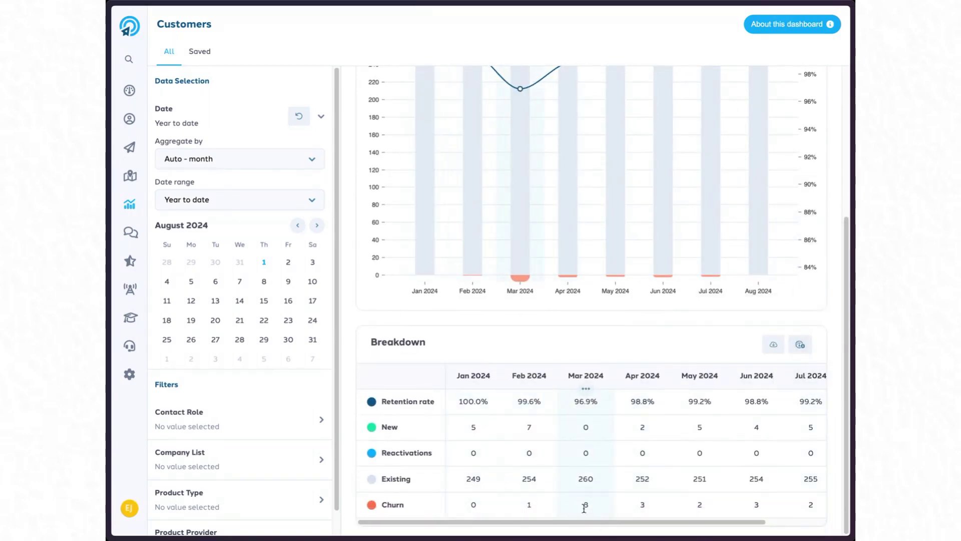
left_click_drag(611, 523, 526, 386)
Switch the Customers chart's Aggregate by setting from month to Day and review the daily retention chart.
scroll(515, 388, "up", 3)
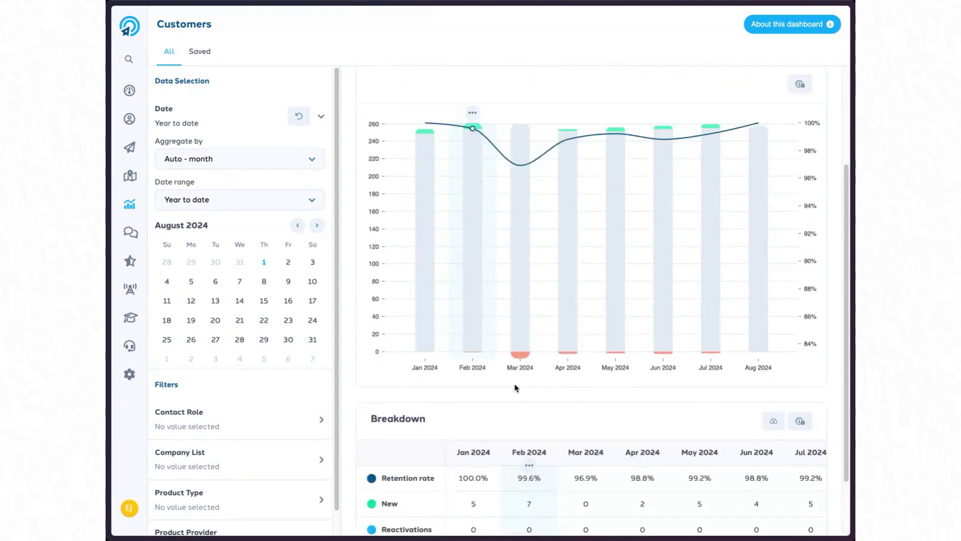
left_click(244, 159)
left_click(231, 206)
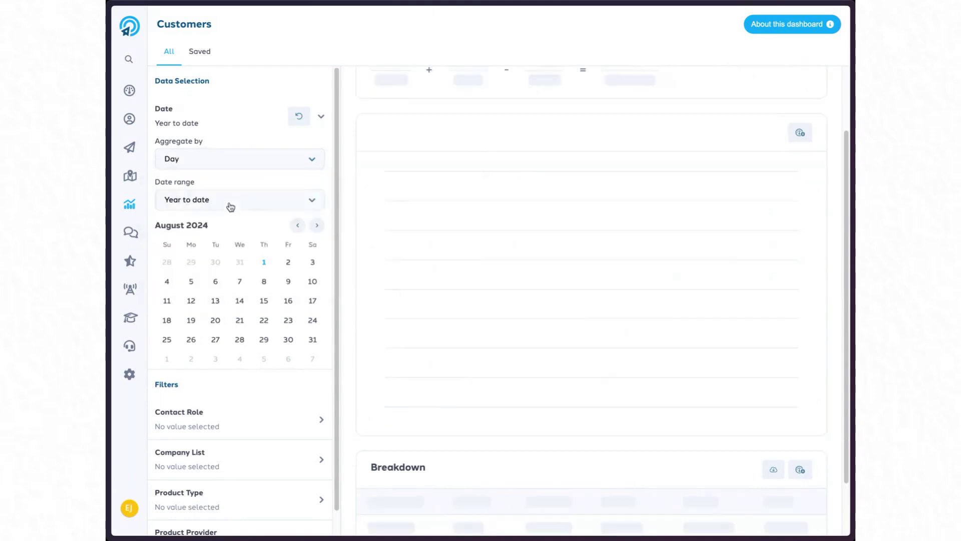
mouse_move(598, 354)
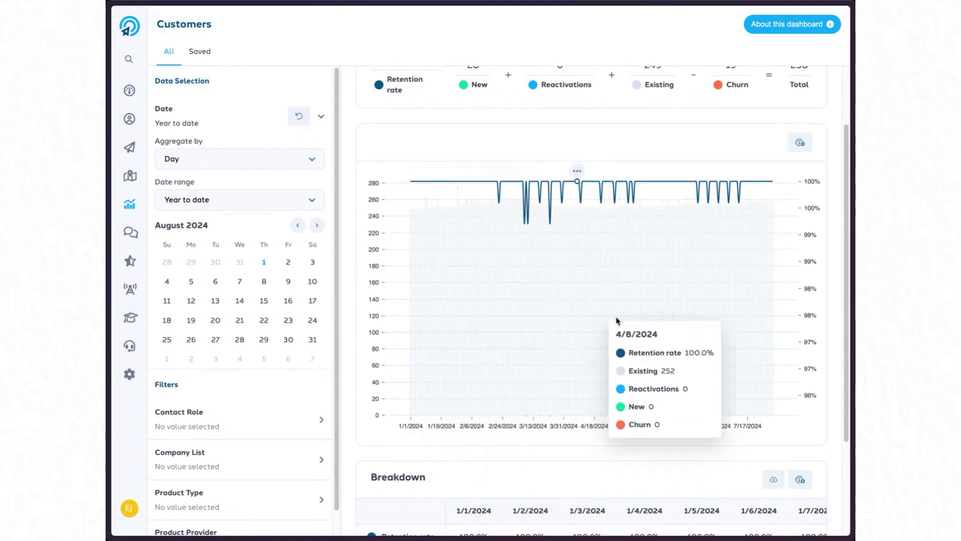
scroll(656, 455, "down", 3)
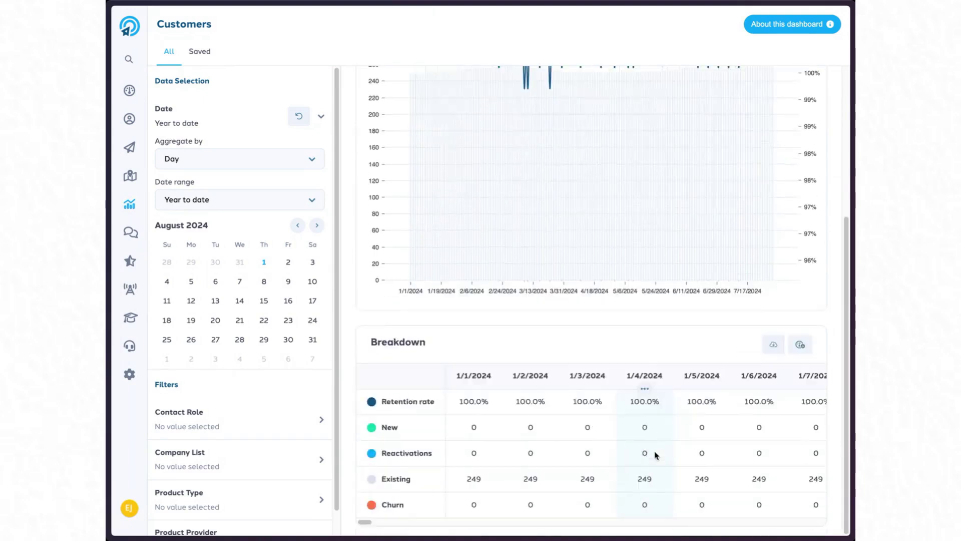
left_click_drag(364, 522, 436, 523)
scroll(586, 311, "up", 4)
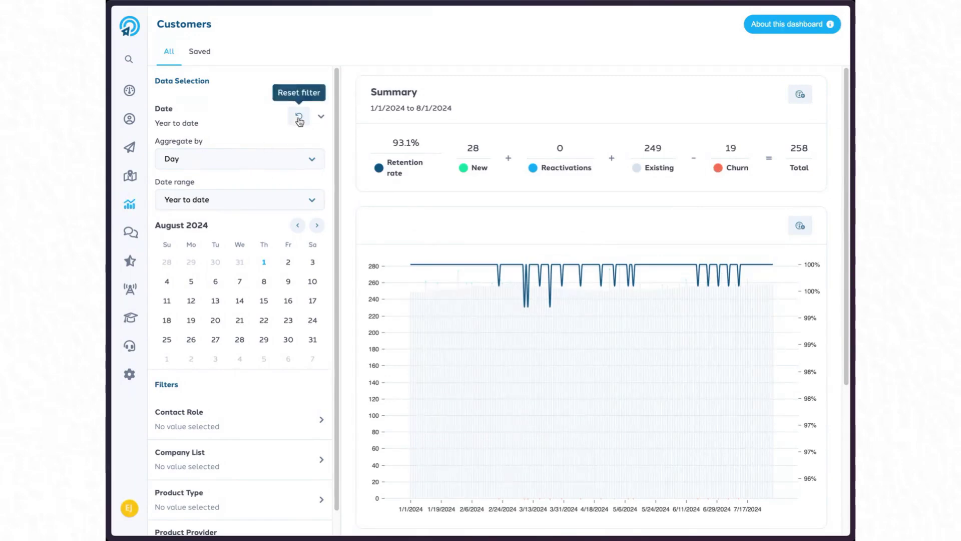
Reset the Date filter, then set the date range back to Year to date.
left_click(298, 116)
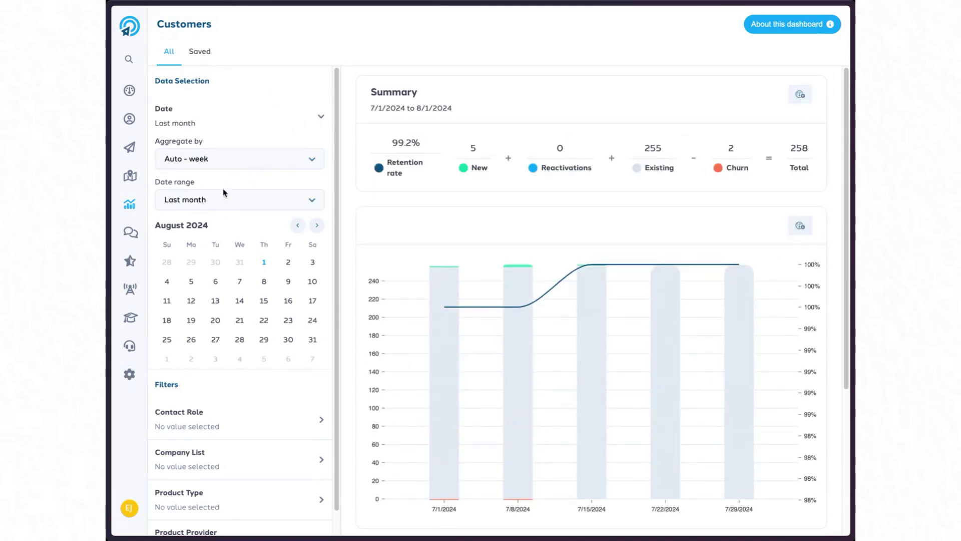
scroll(407, 308, "down", 1)
scroll(253, 417, "down", 1)
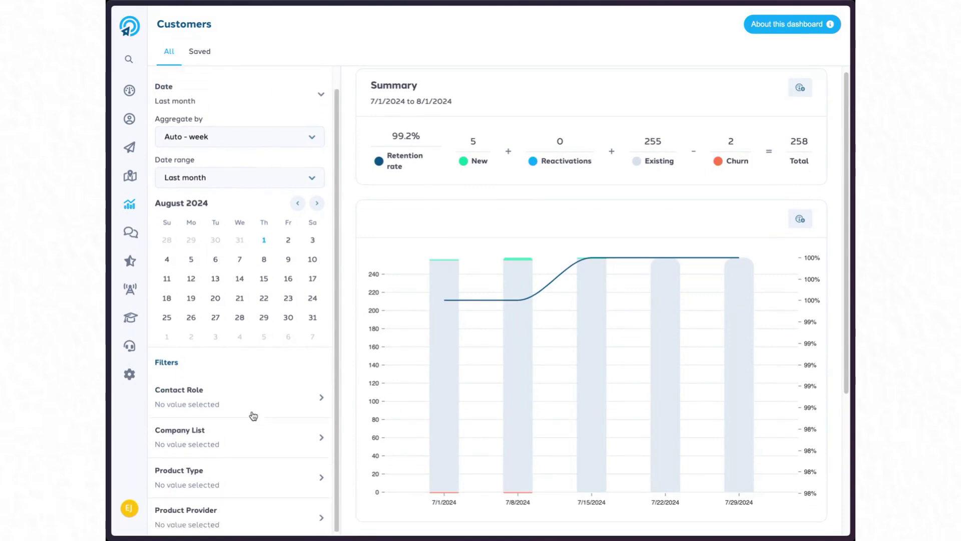
scroll(385, 286, "down", 3)
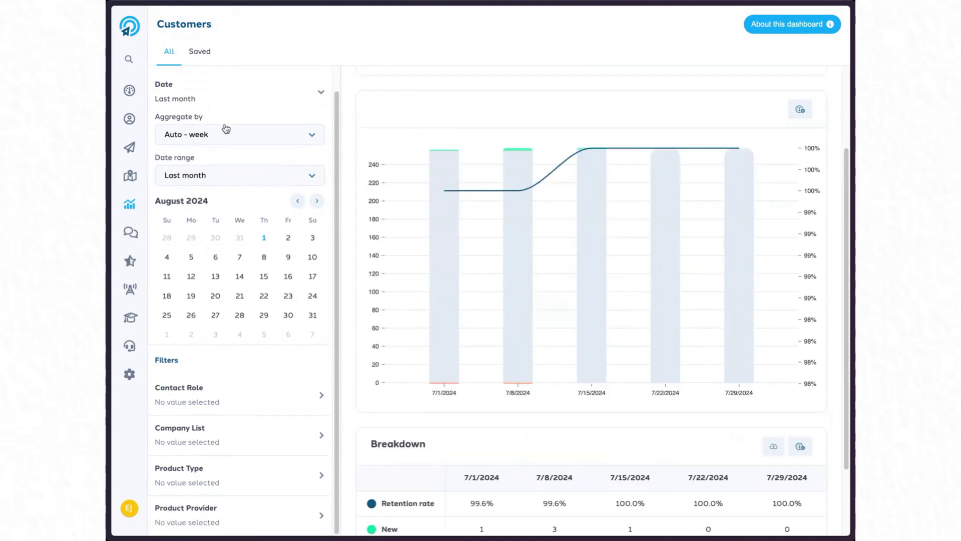
left_click(230, 177)
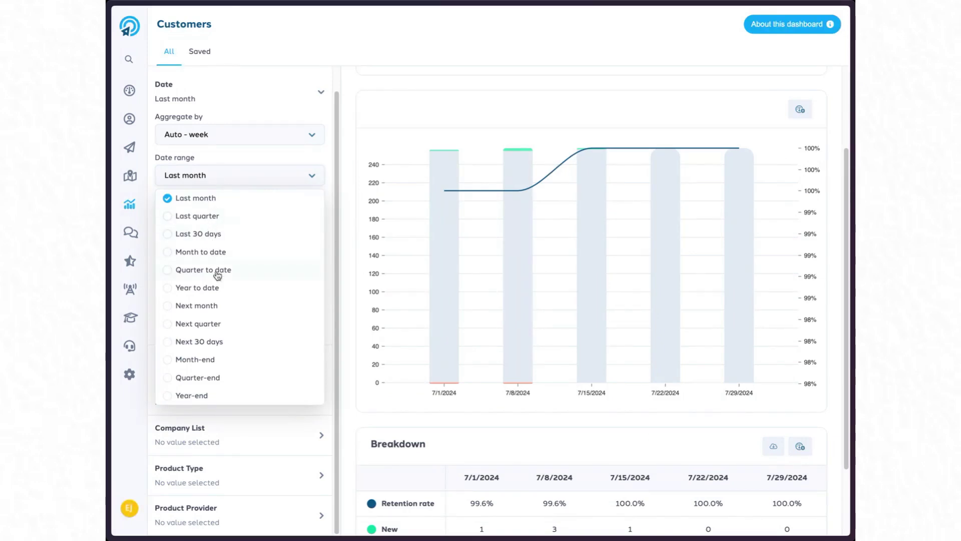
left_click(215, 288)
scroll(383, 348, "down", 2)
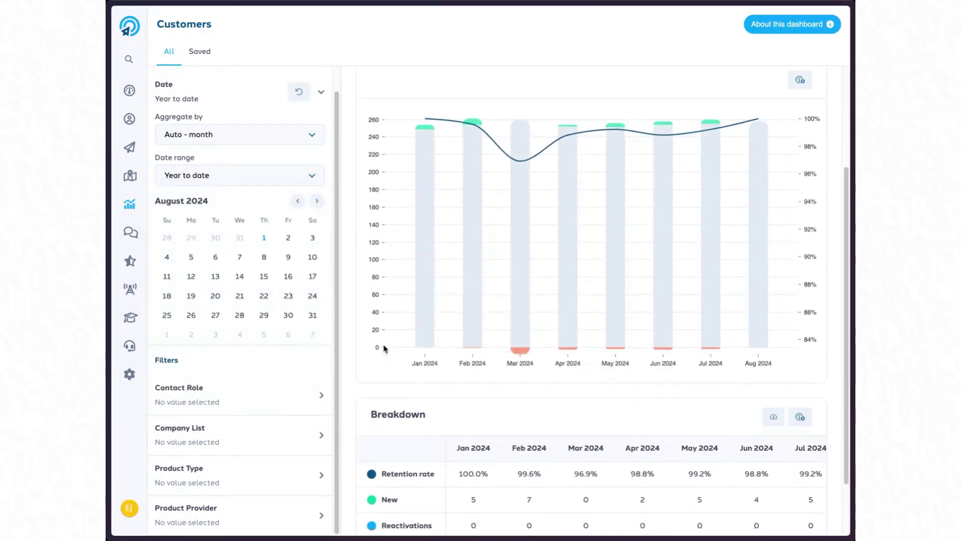
Filter the Company List to Detractors, then swap Detractors for Promoters.
left_click(253, 442)
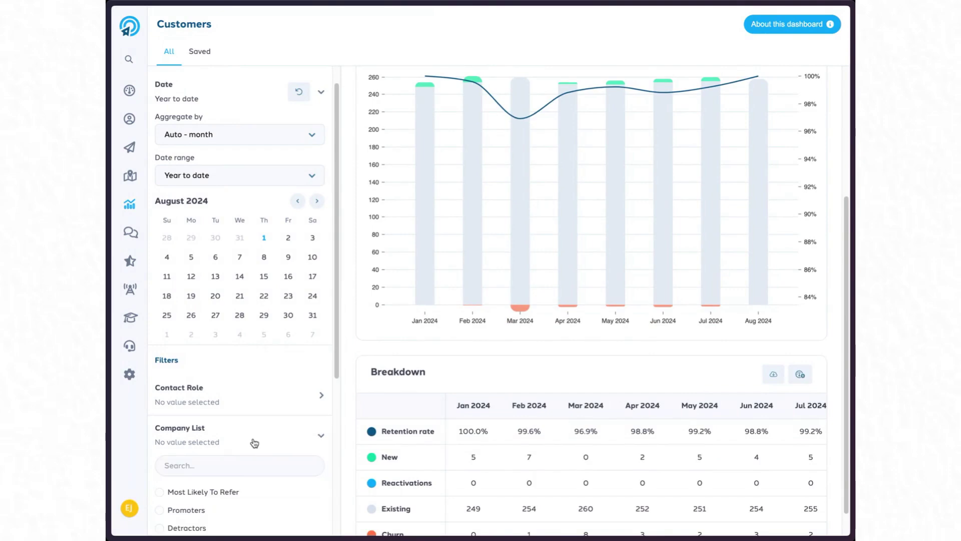
scroll(228, 483, "down", 1)
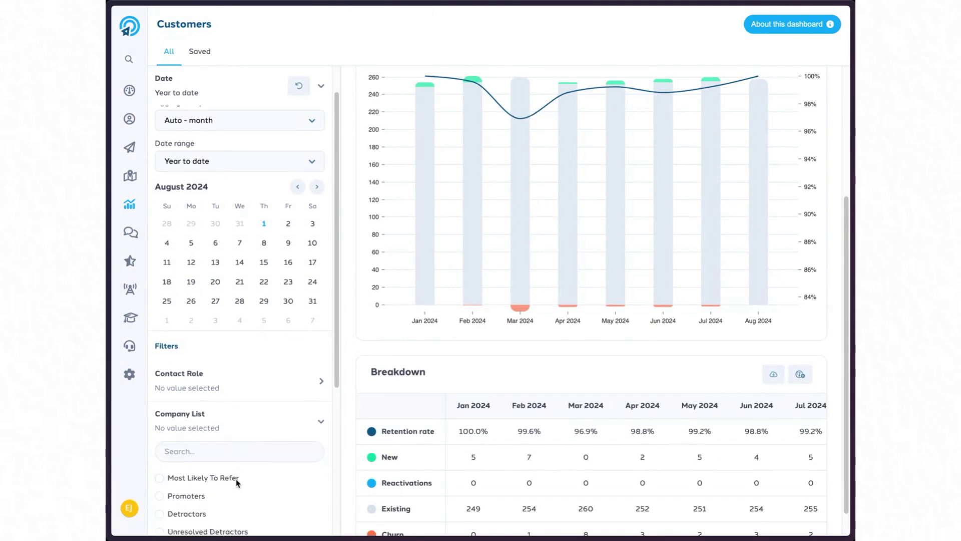
left_click(205, 506)
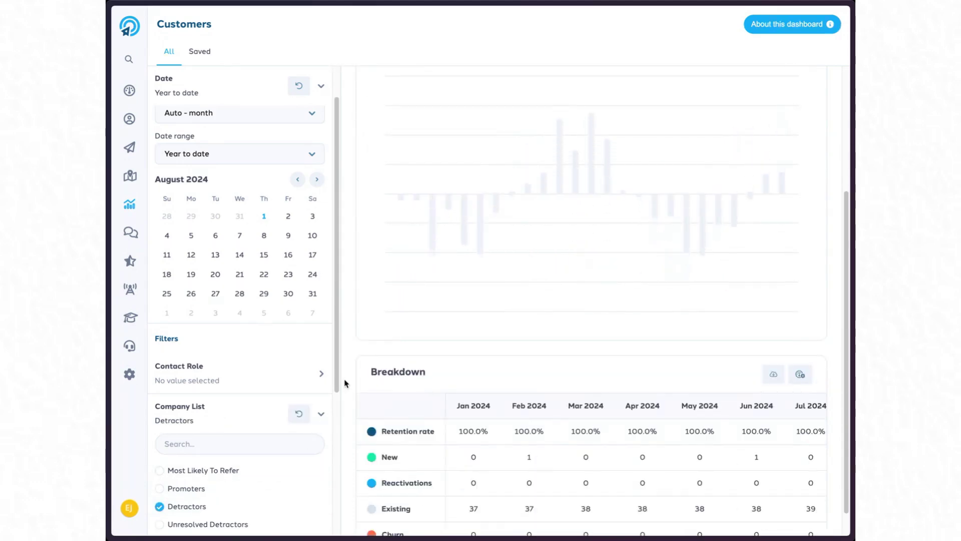
mouse_move(514, 316)
scroll(514, 316, "up", 3)
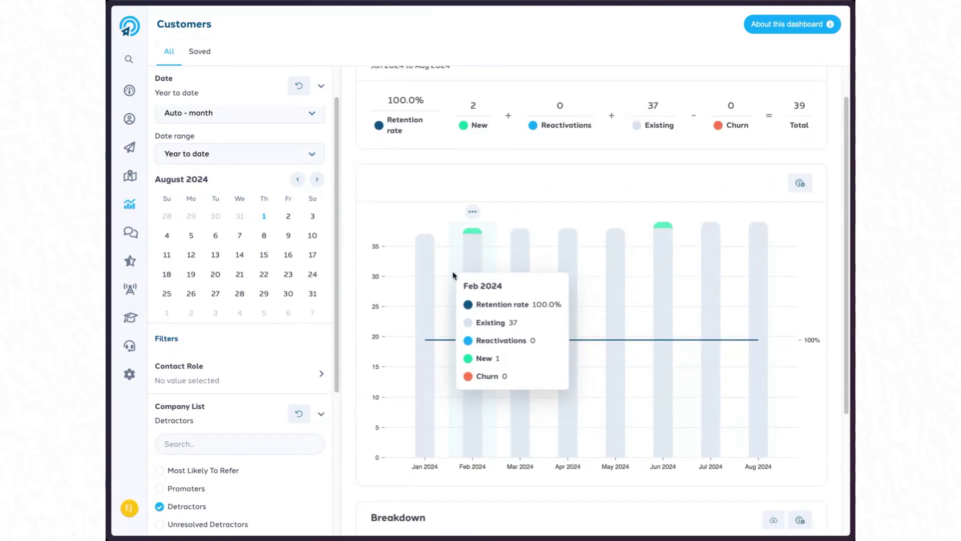
mouse_move(711, 266)
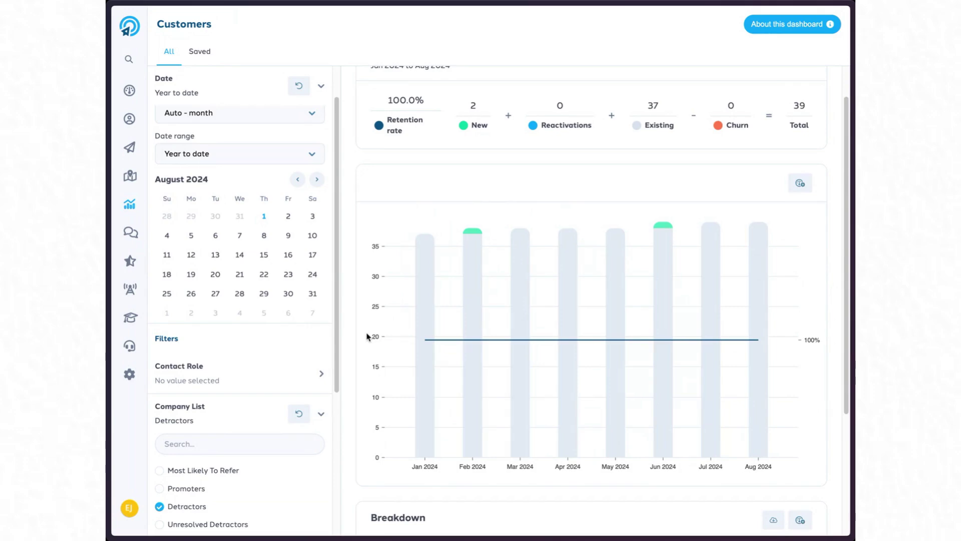
left_click(197, 489)
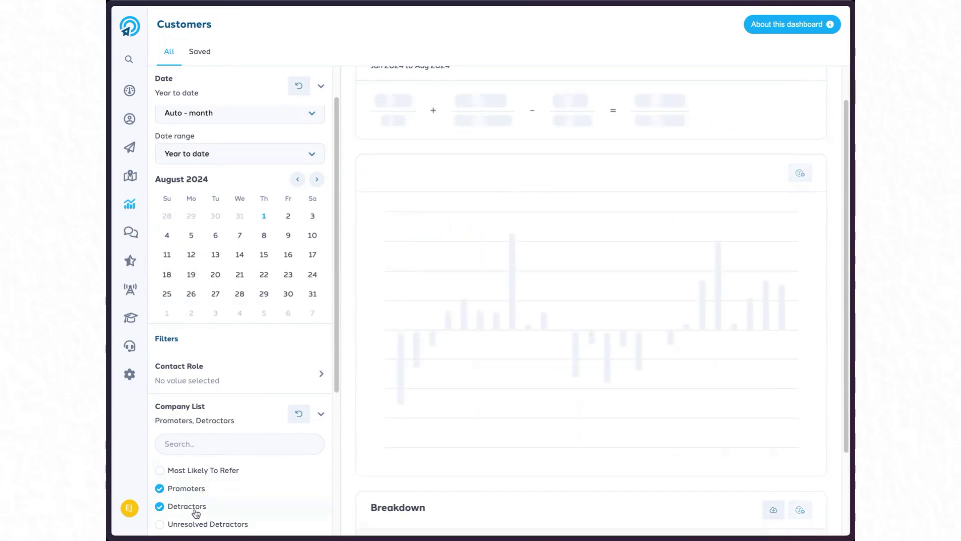
left_click(195, 508)
Clear Promoters and filter to the Under 40 list (89.0% retention, 65 total).
scroll(195, 515, "down", 2)
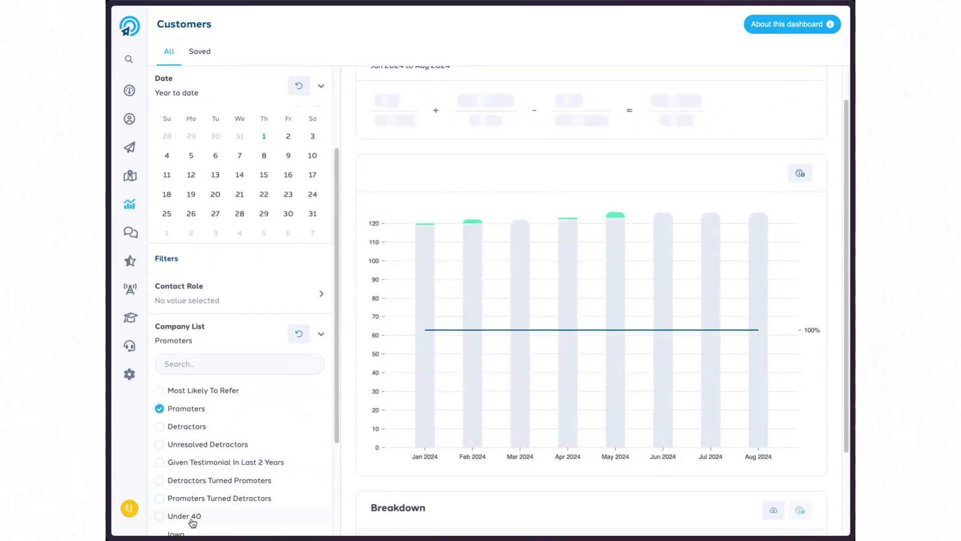
left_click(194, 412)
scroll(227, 494, "down", 3)
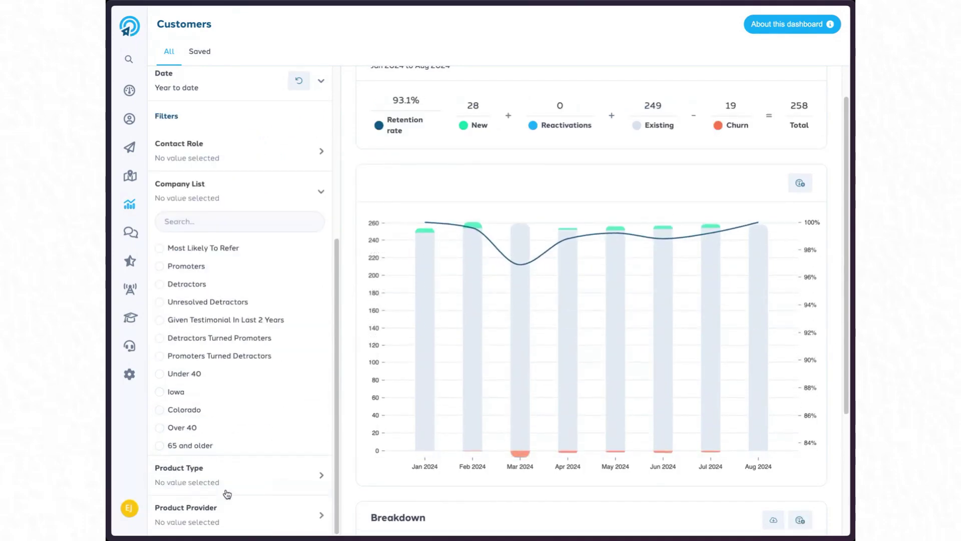
left_click(188, 376)
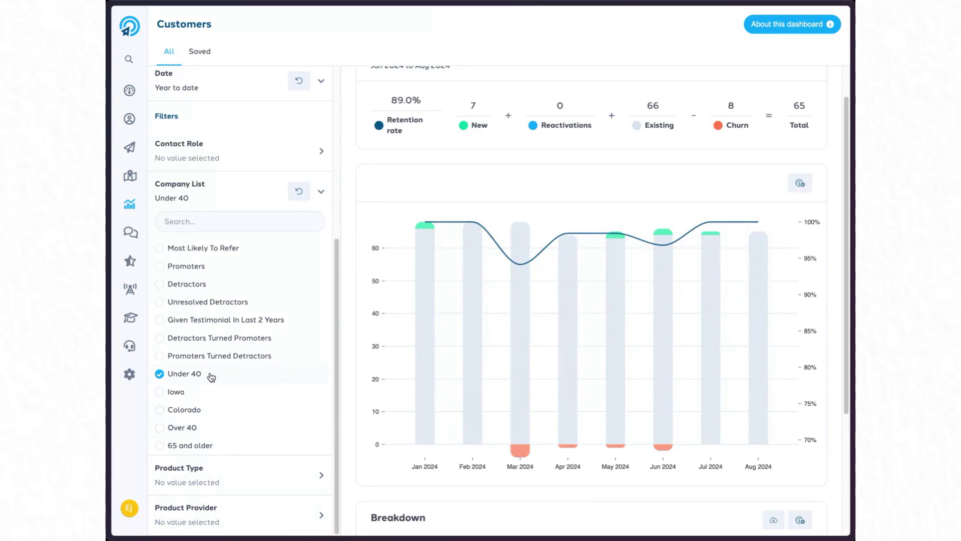
Check Personal product types Travel, Pet, Renters and Auto, giving 93.0% retention and 40 total.
left_click(253, 480)
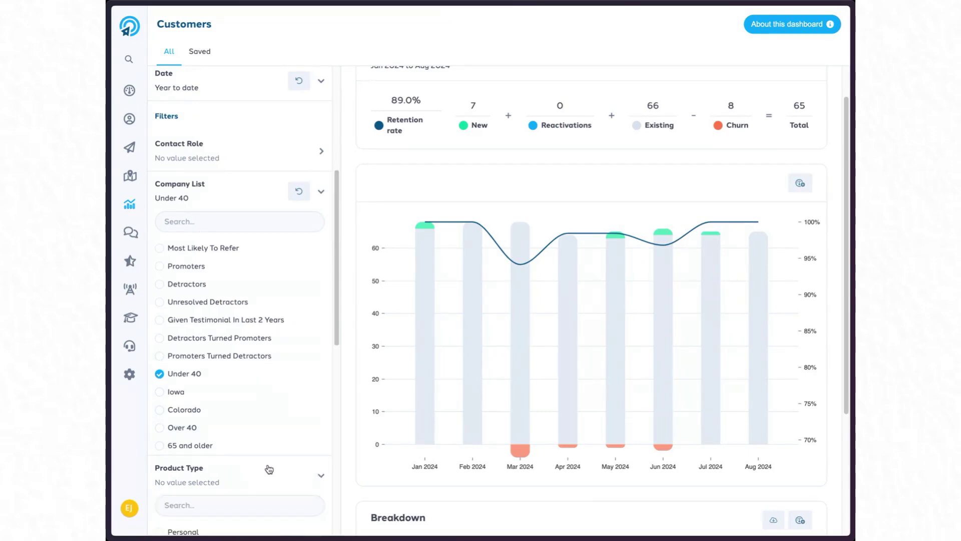
scroll(269, 469, "down", 6)
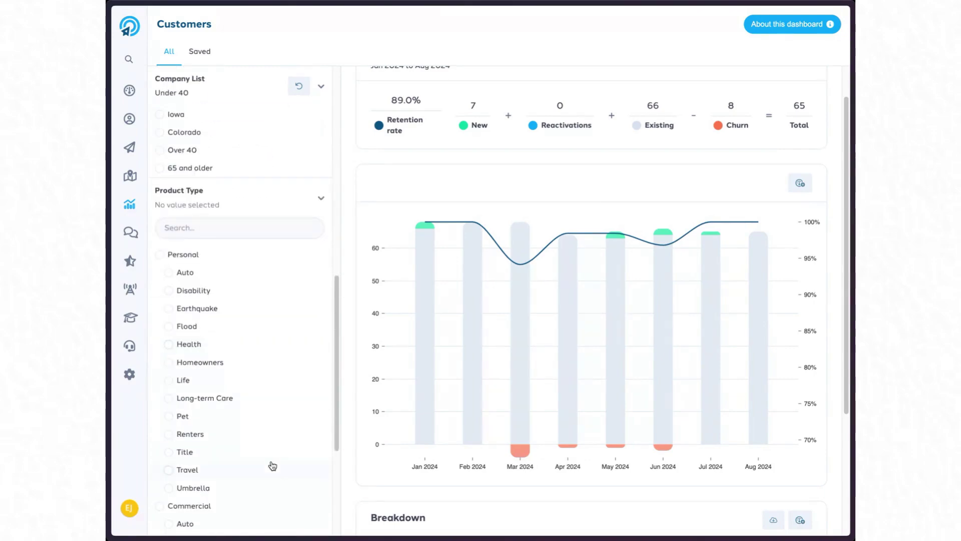
left_click(225, 473)
left_click(206, 419)
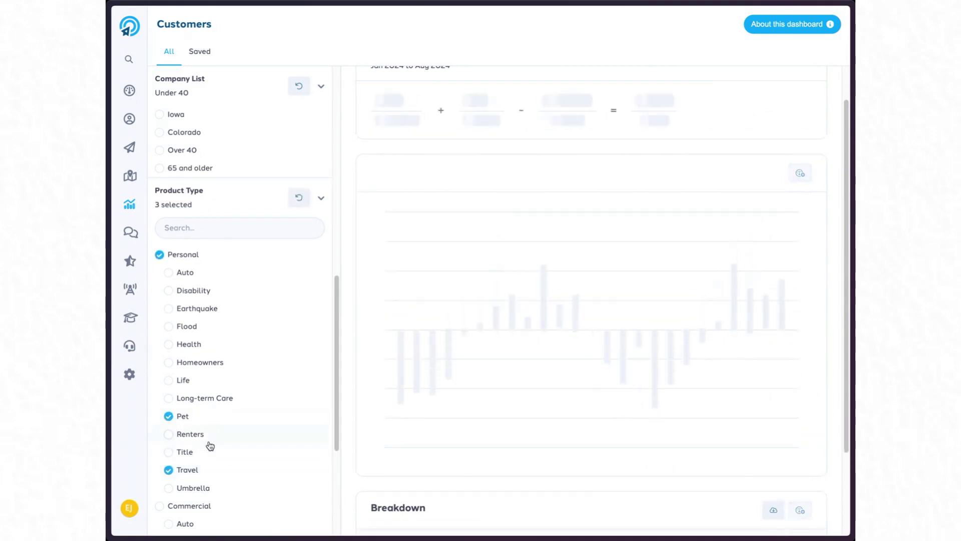
left_click(213, 436)
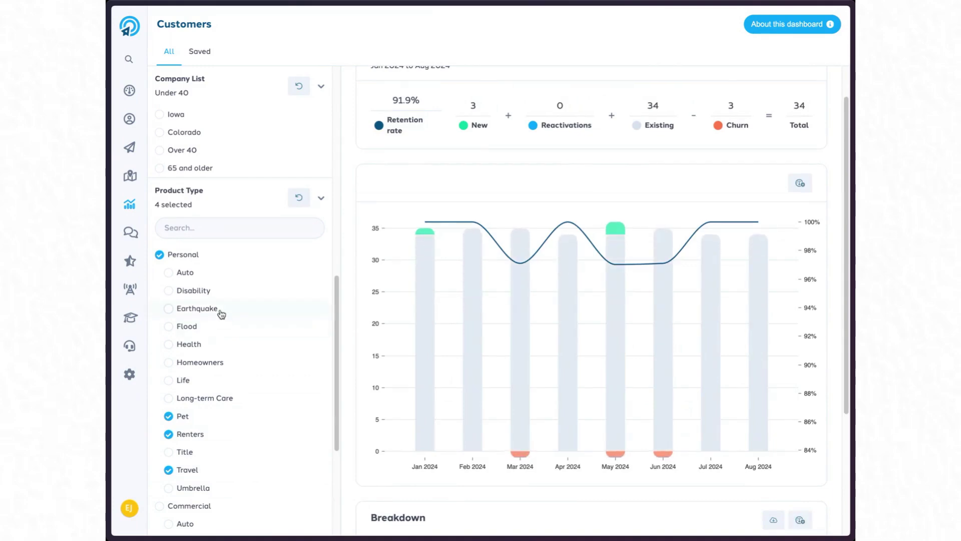
left_click(219, 276)
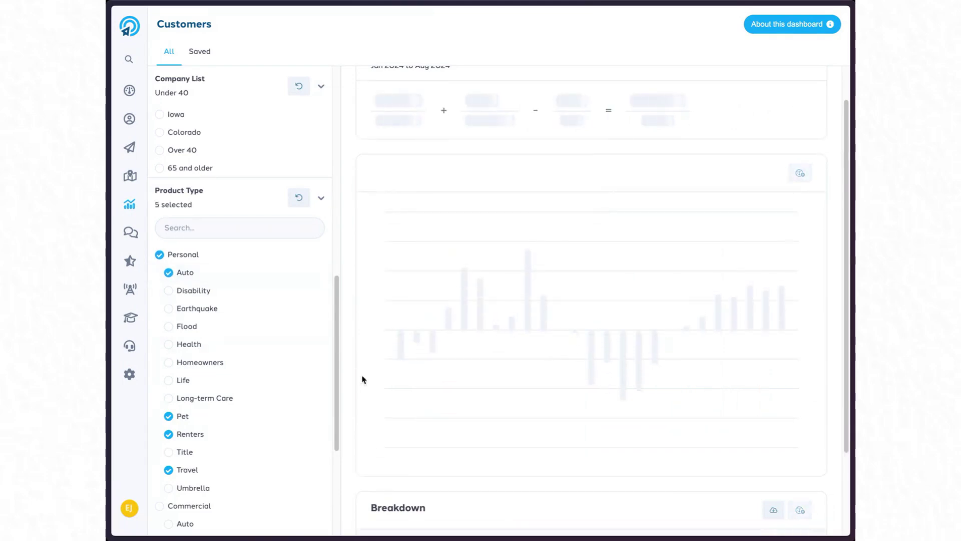
mouse_move(501, 356)
scroll(500, 355, "up", 2)
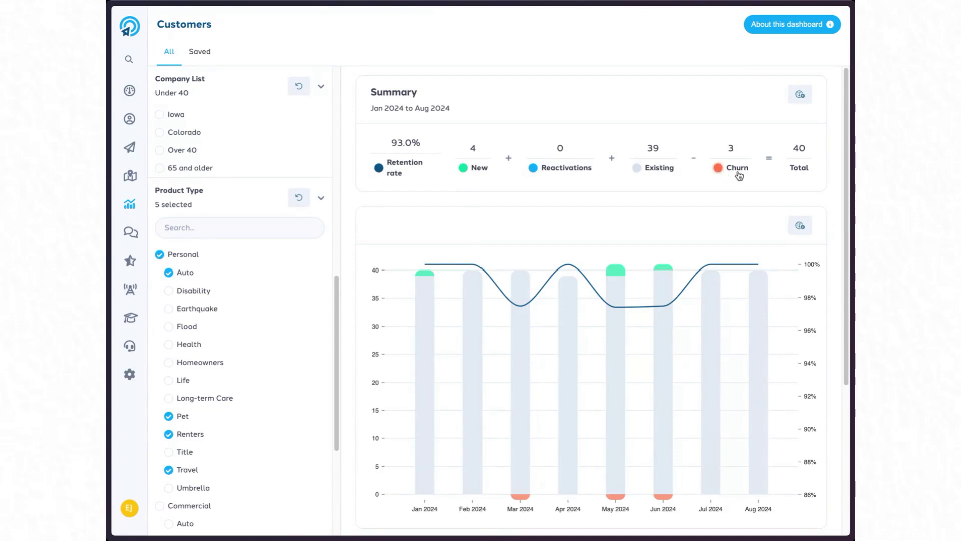
scroll(274, 457, "down", 5)
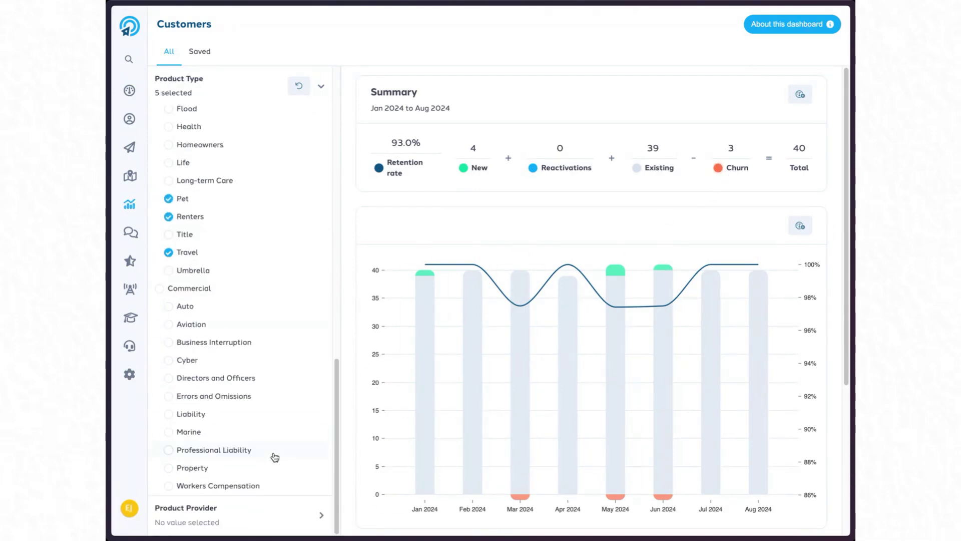
scroll(275, 453, "up", 5)
mouse_move(603, 282)
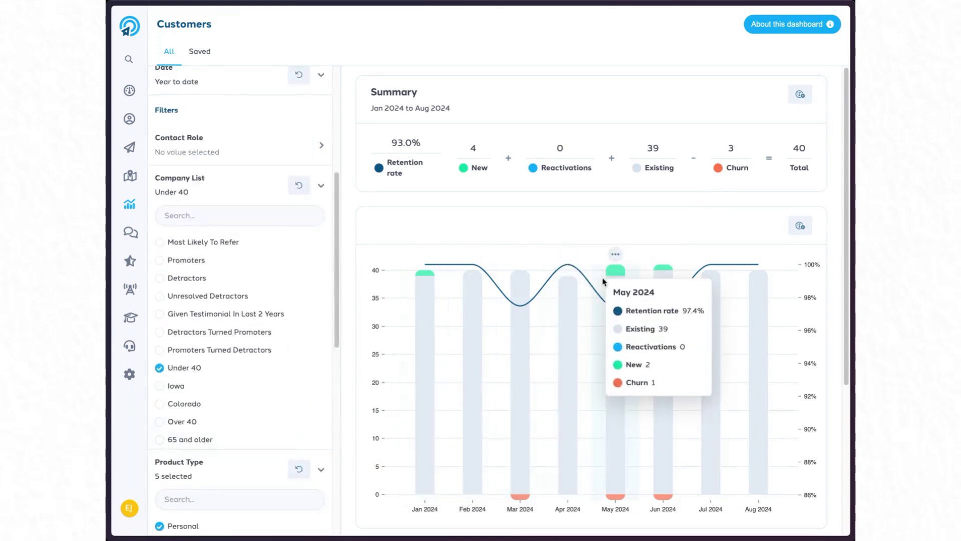
mouse_move(575, 323)
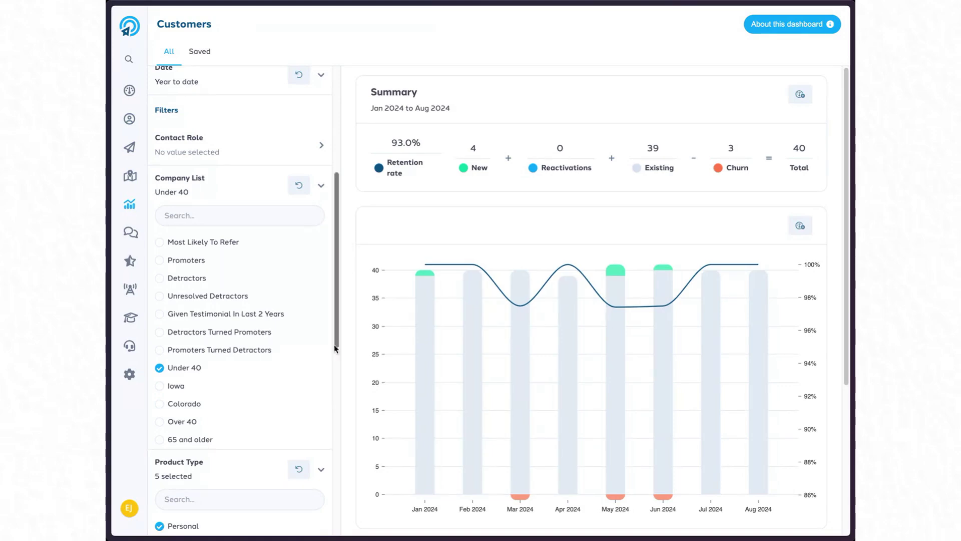
Replace the Under 40 company list with 65 and older (75.0% retention, 3 total).
left_click(198, 440)
left_click(190, 369)
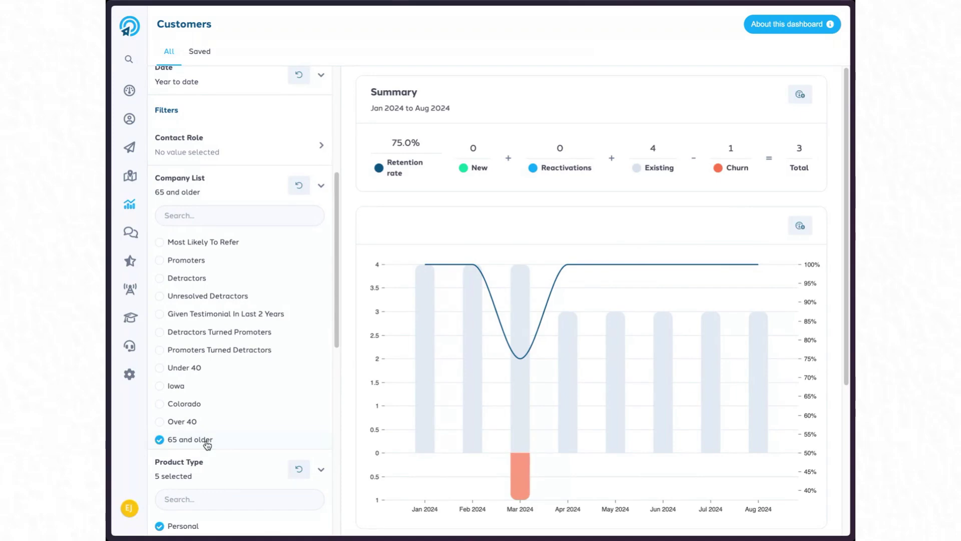
scroll(207, 442, "up", 1)
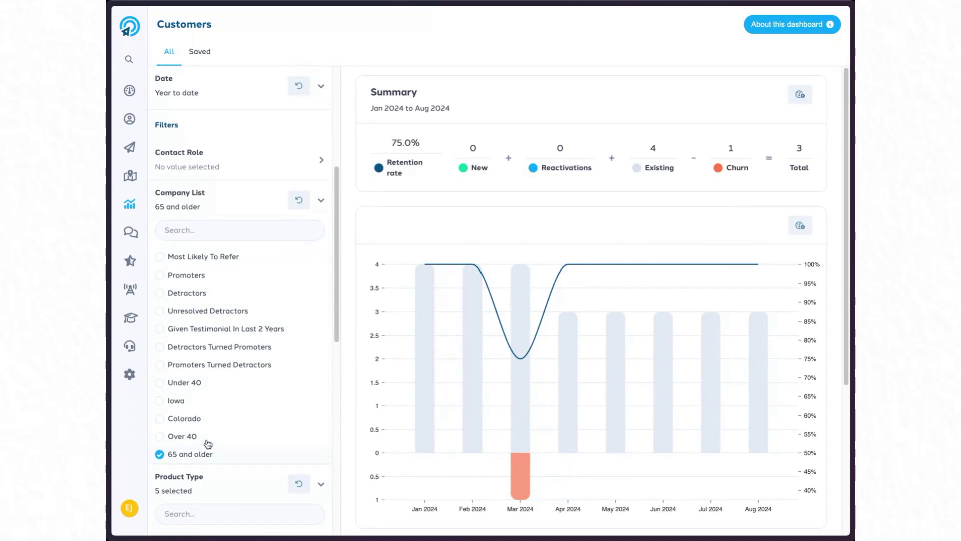
scroll(260, 419, "up", 4)
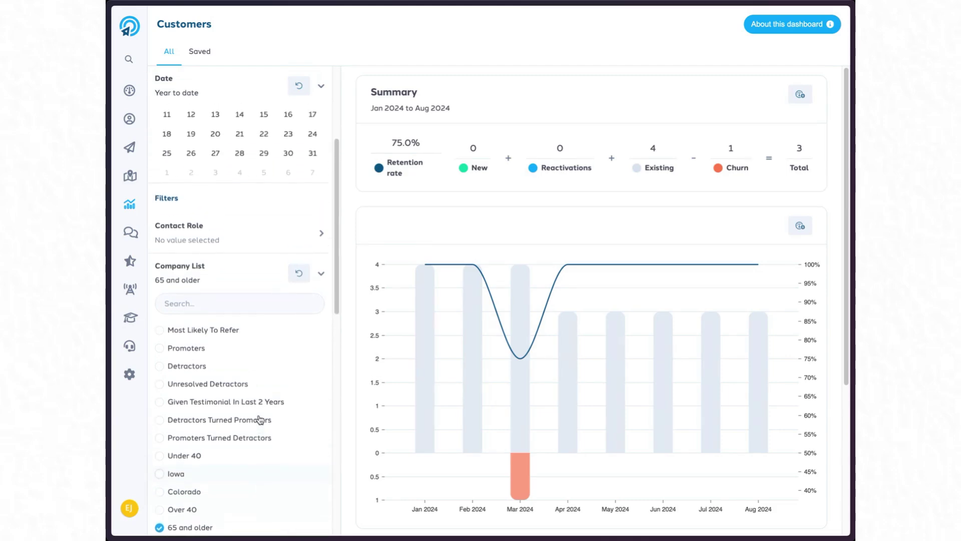
scroll(258, 419, "down", 15)
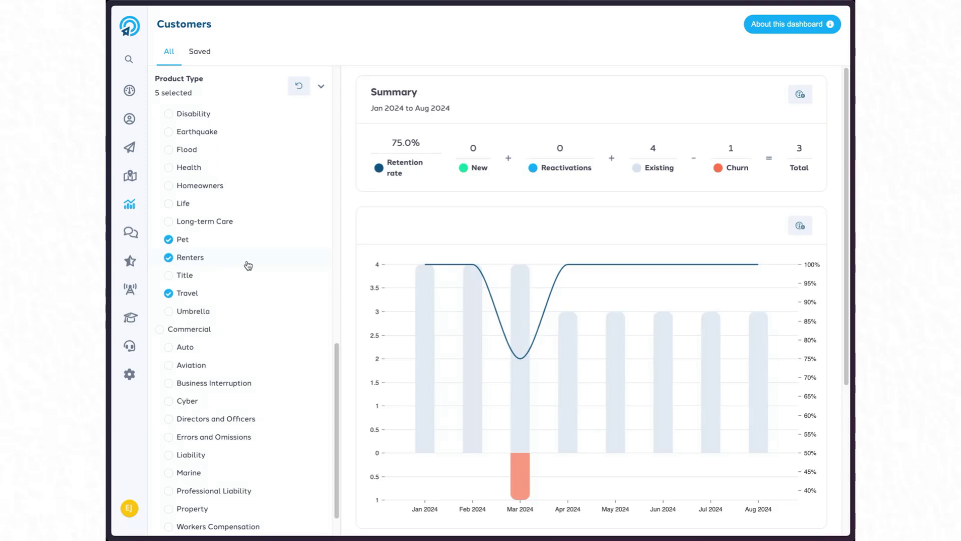
Open the Communications dashboard from the sidebar's Analytics menu.
scroll(248, 265, "up", 10)
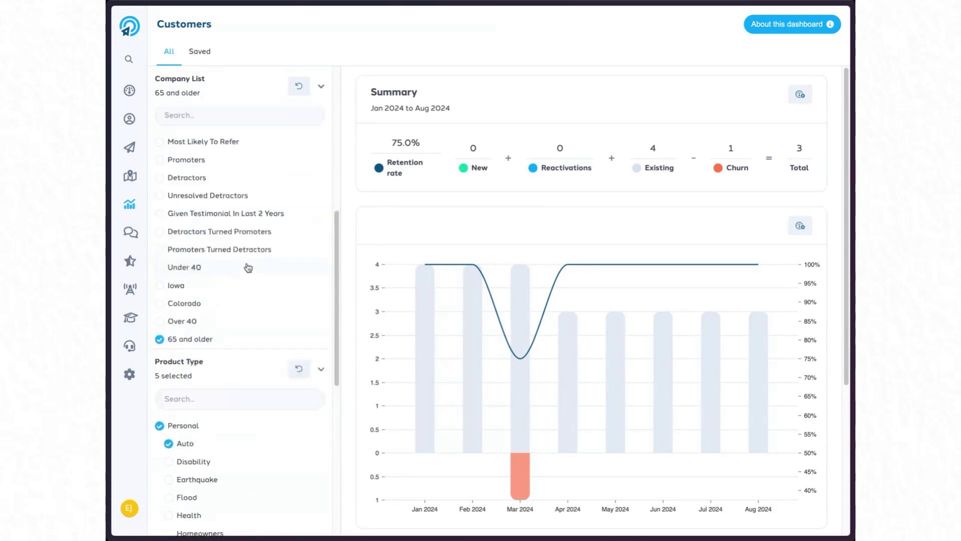
scroll(247, 267, "up", 10)
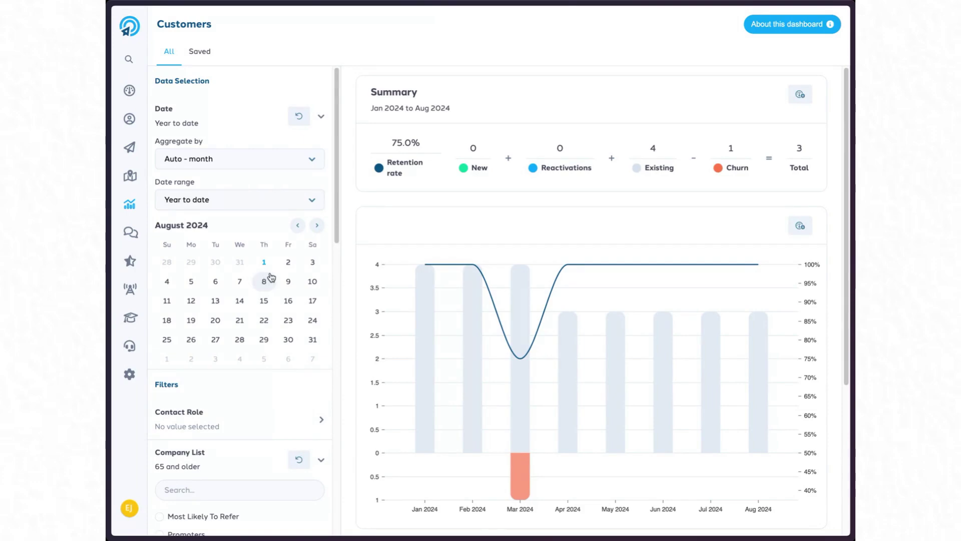
mouse_move(139, 209)
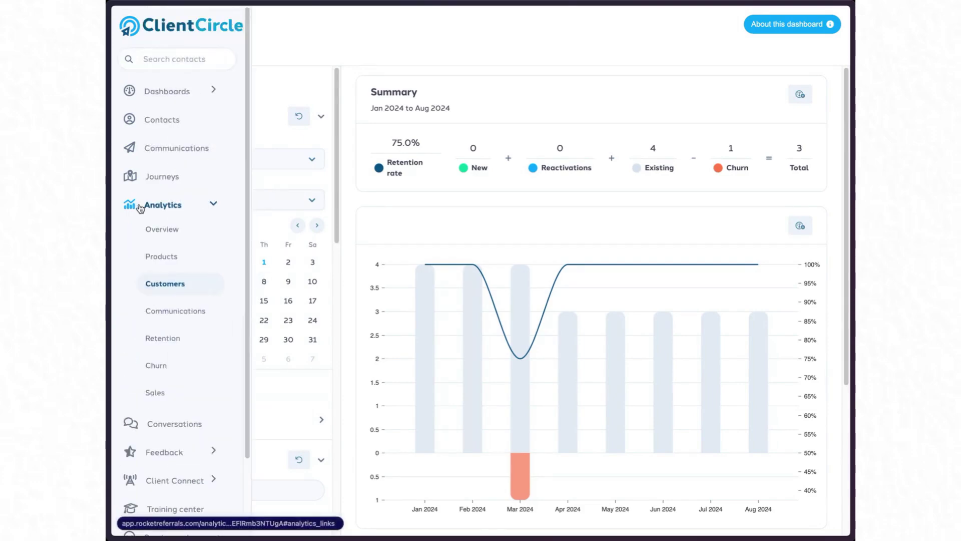
left_click(180, 312)
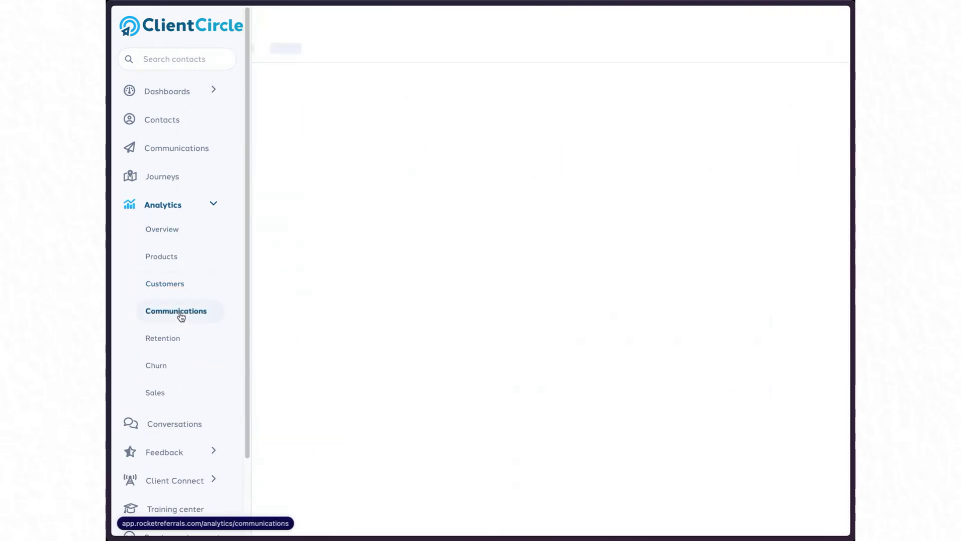
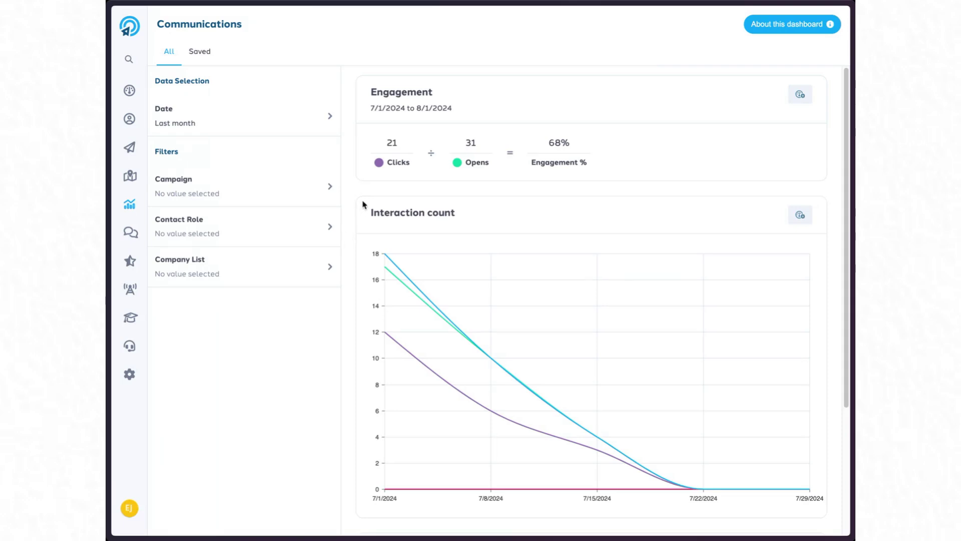
Tick Survey request in the Campaign filter so it and its four sub-campaigns are selected (5 selected).
left_click(277, 199)
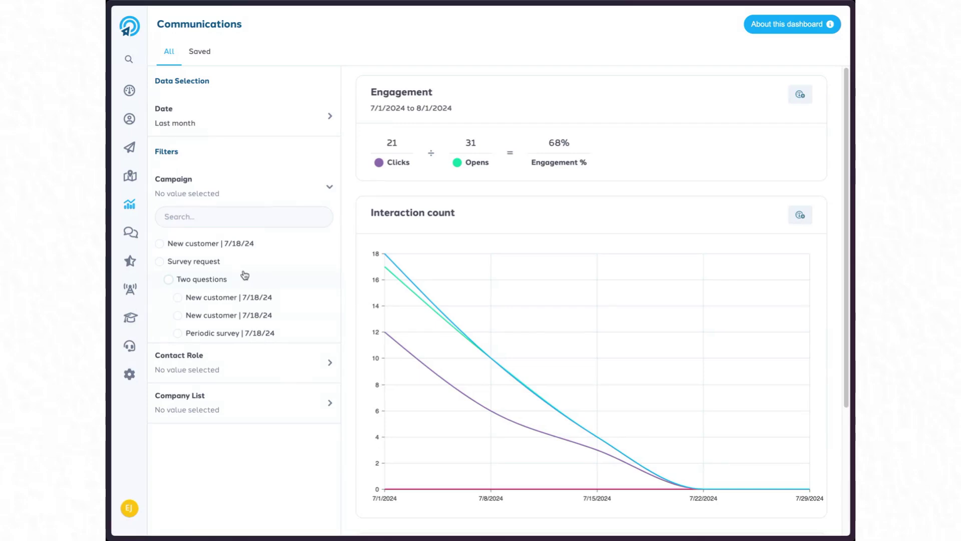
left_click(199, 263)
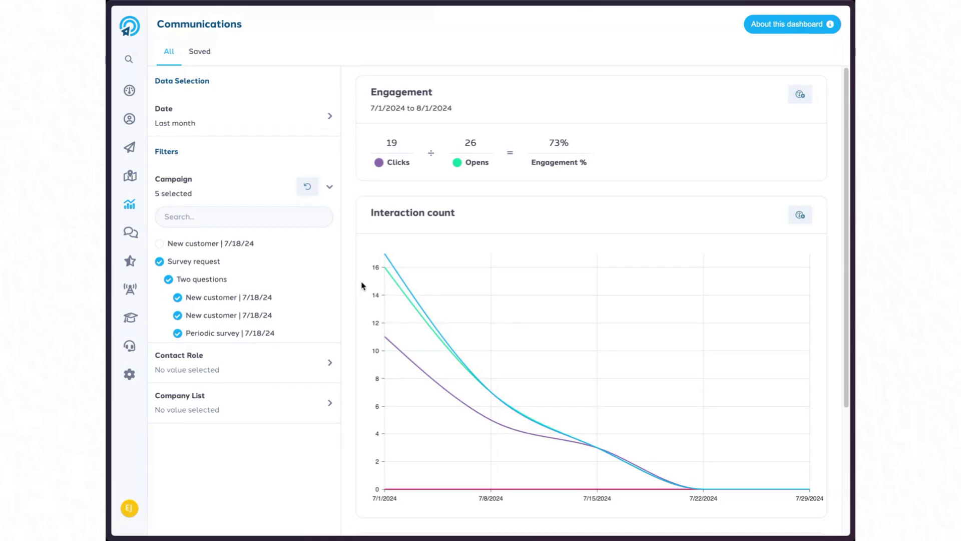
Switch the date range to Year to date and open the March 2024 chart point's actions.
left_click(206, 125)
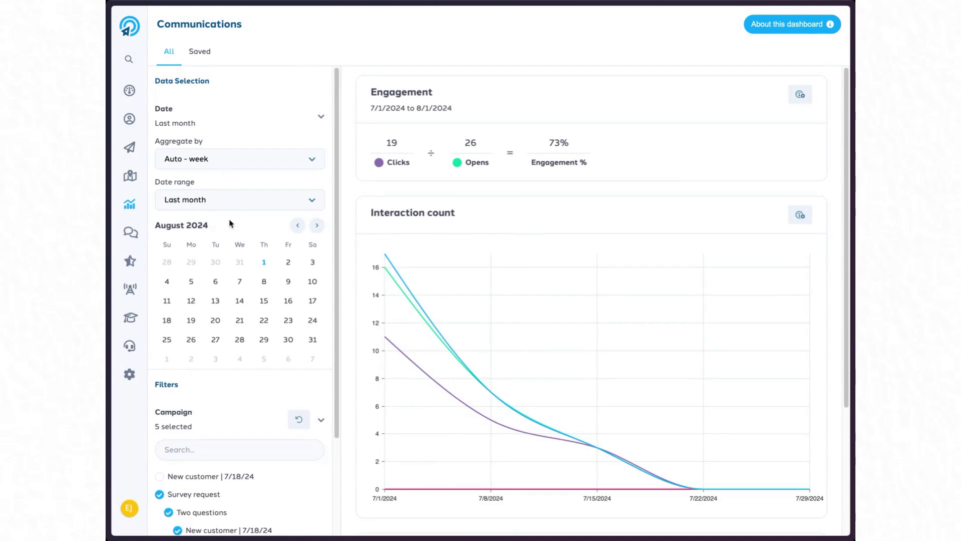
left_click(225, 204)
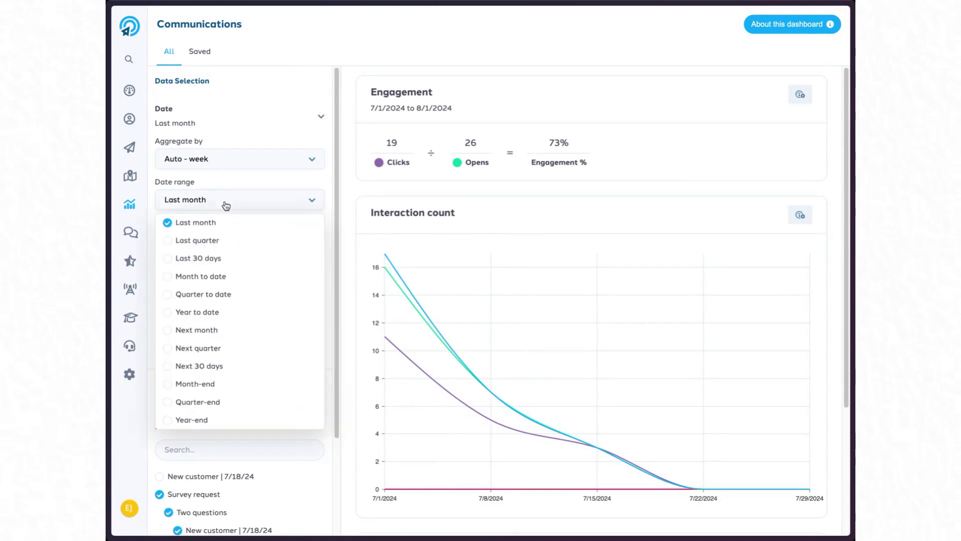
left_click(215, 312)
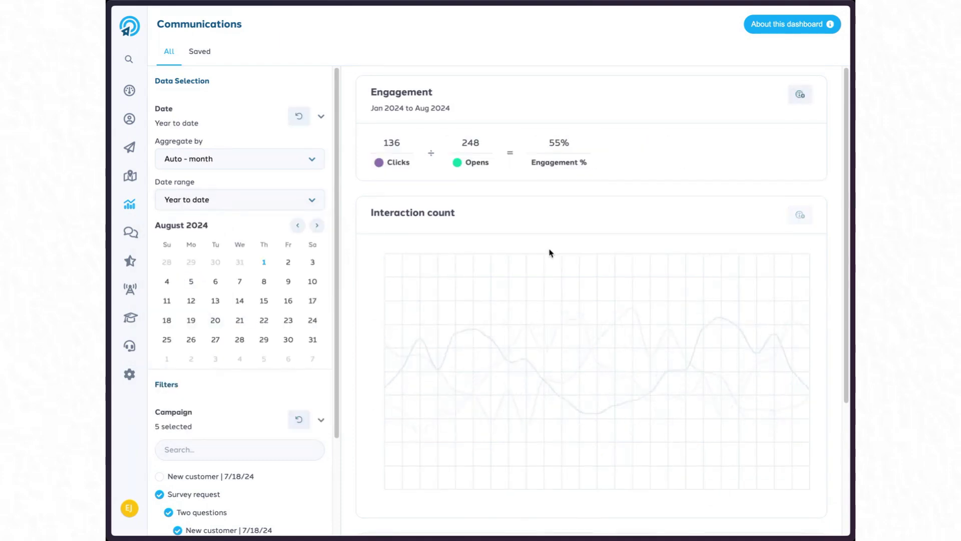
mouse_move(553, 253)
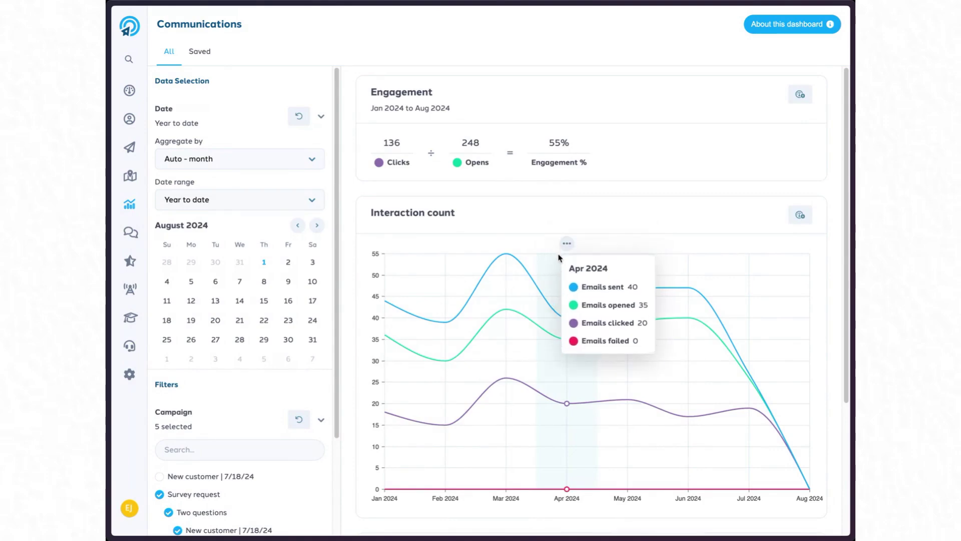
mouse_move(681, 308)
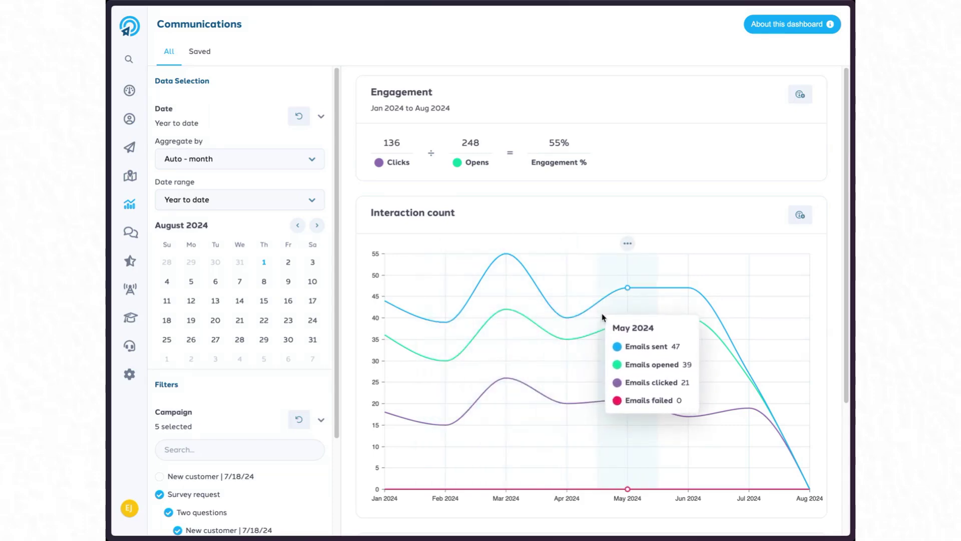
left_click(507, 247)
left_click(509, 283)
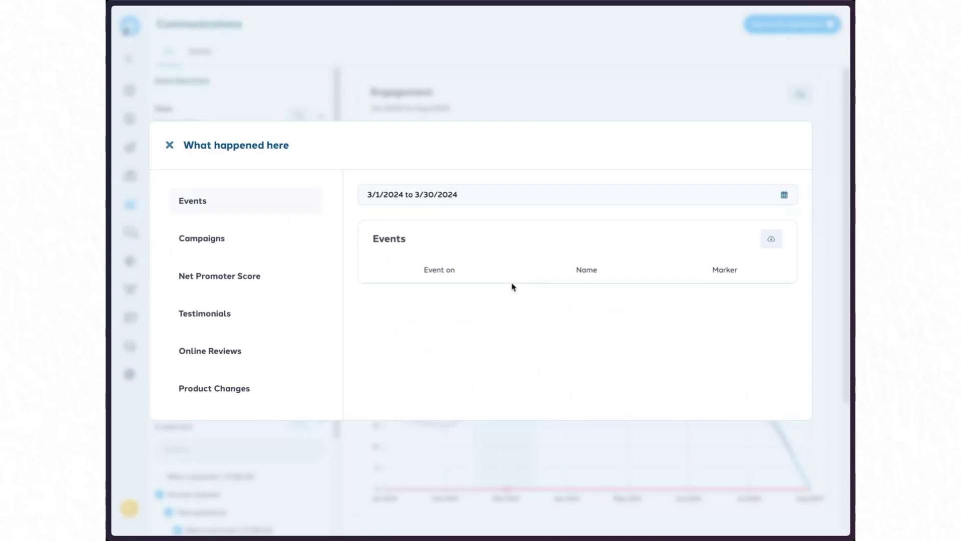
left_click(206, 394)
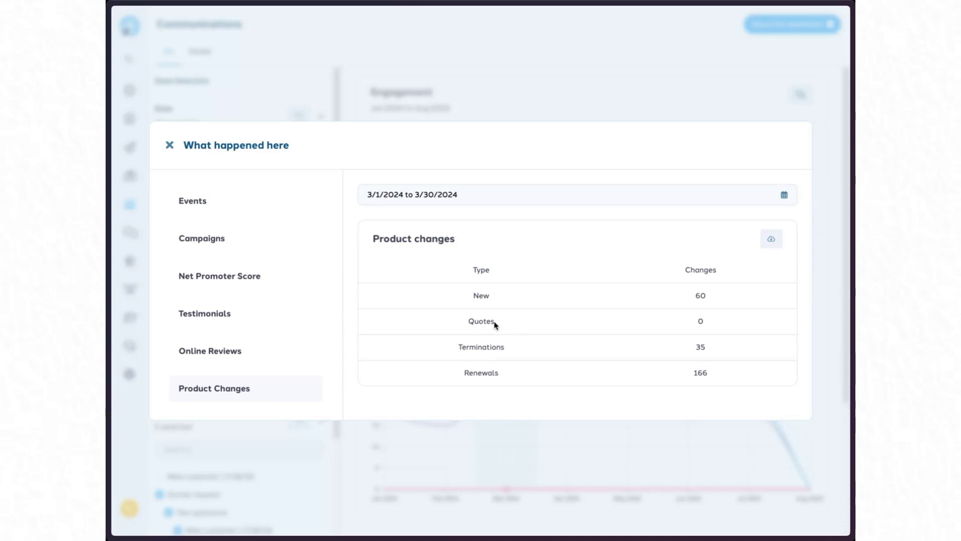
left_click(168, 148)
mouse_move(517, 302)
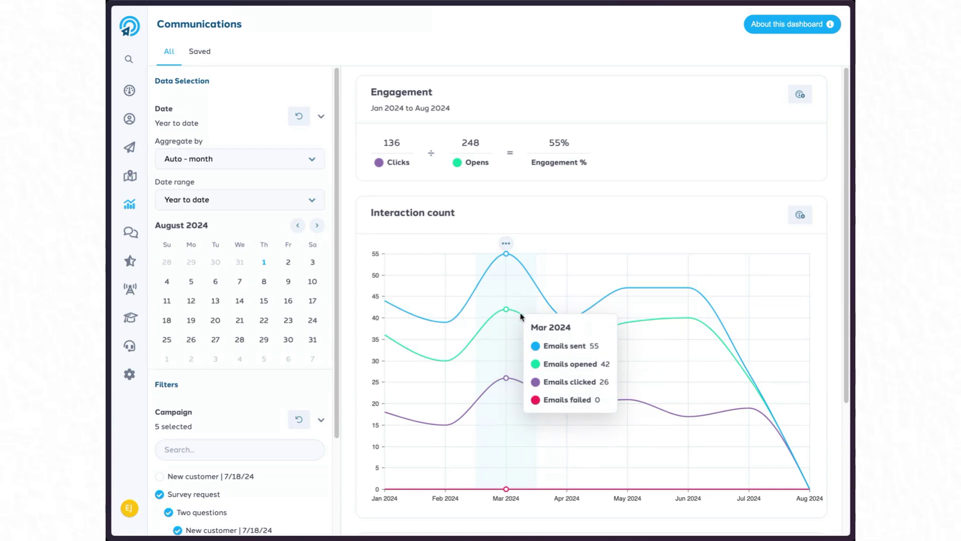
Create a 'Customer Appreciation Day' event at March 2024 with a 😍 marker and thank-you description.
left_click(506, 245)
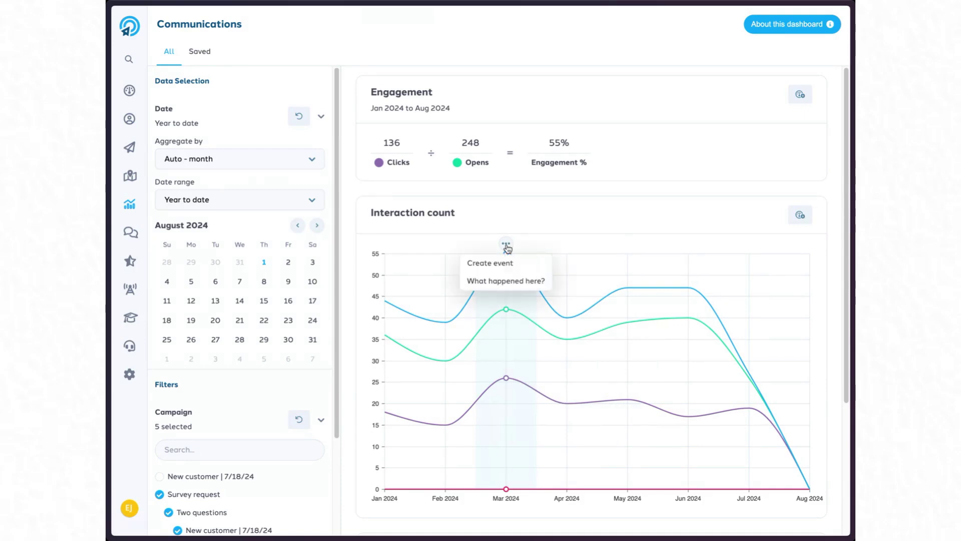
left_click(523, 269)
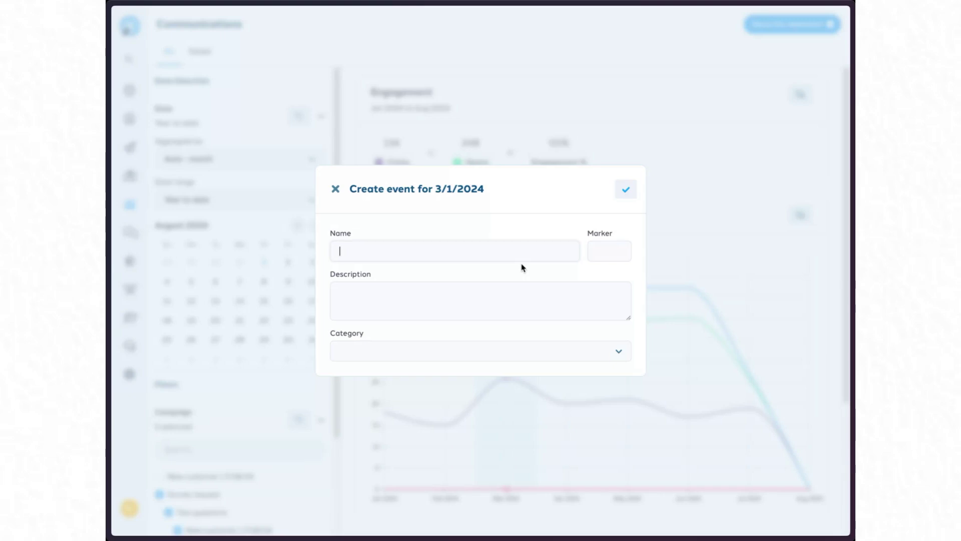
type("Customer Appreciation Day")
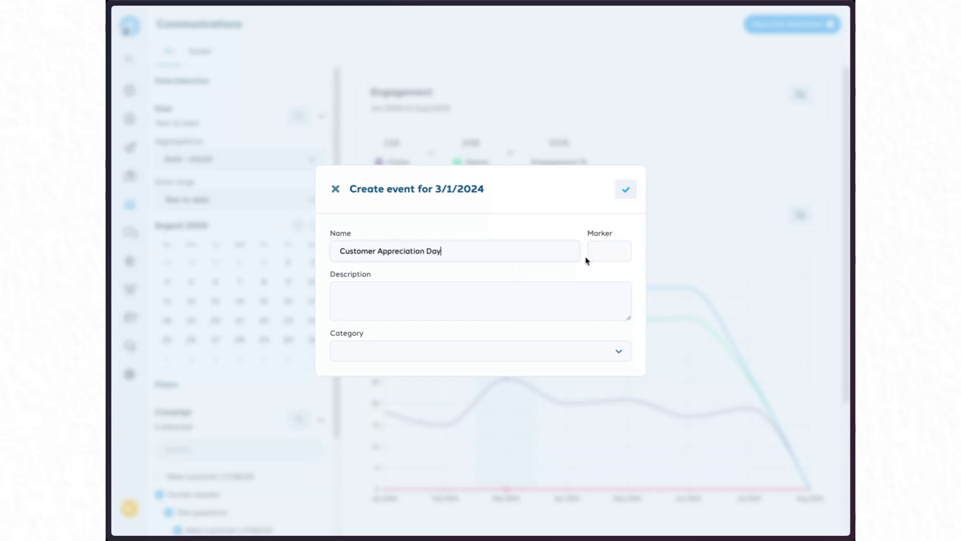
left_click(609, 251)
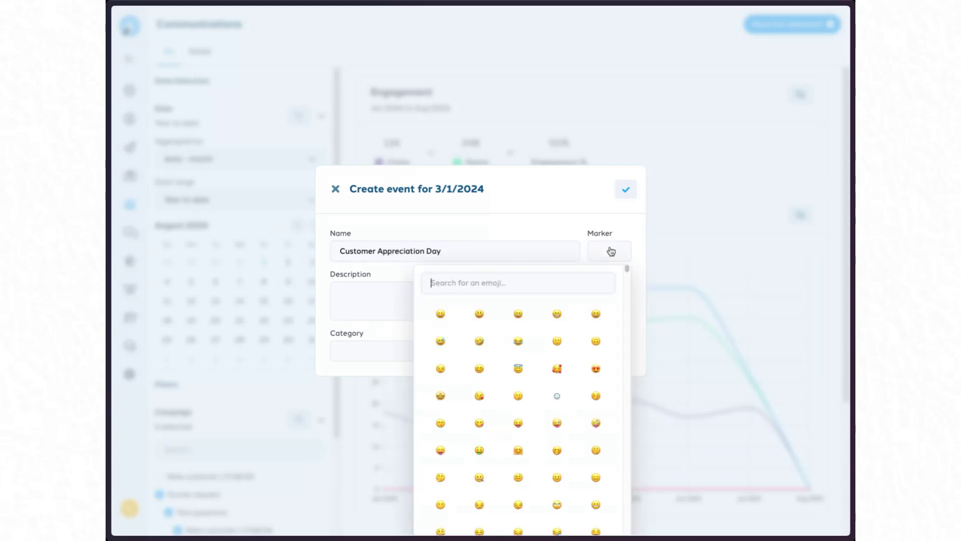
left_click(597, 371)
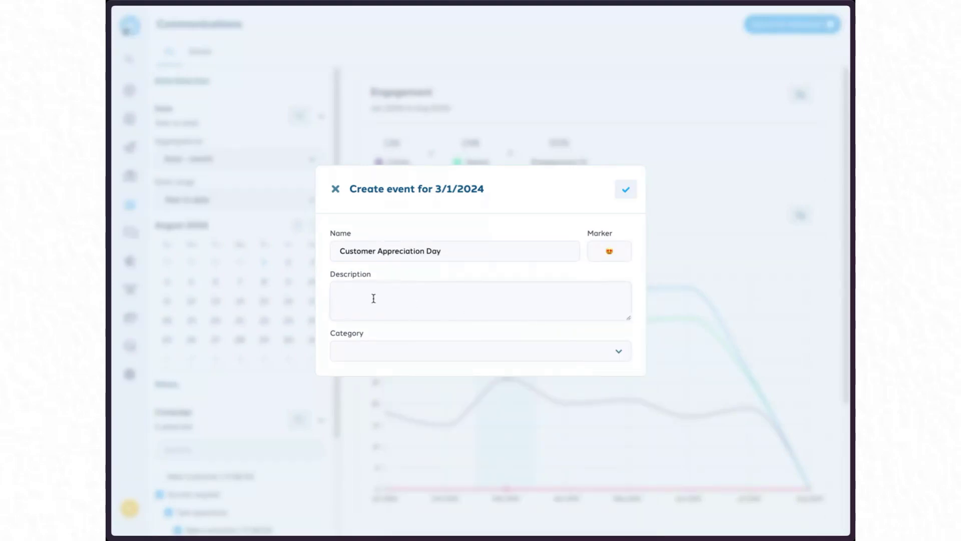
type("Customer event at t")
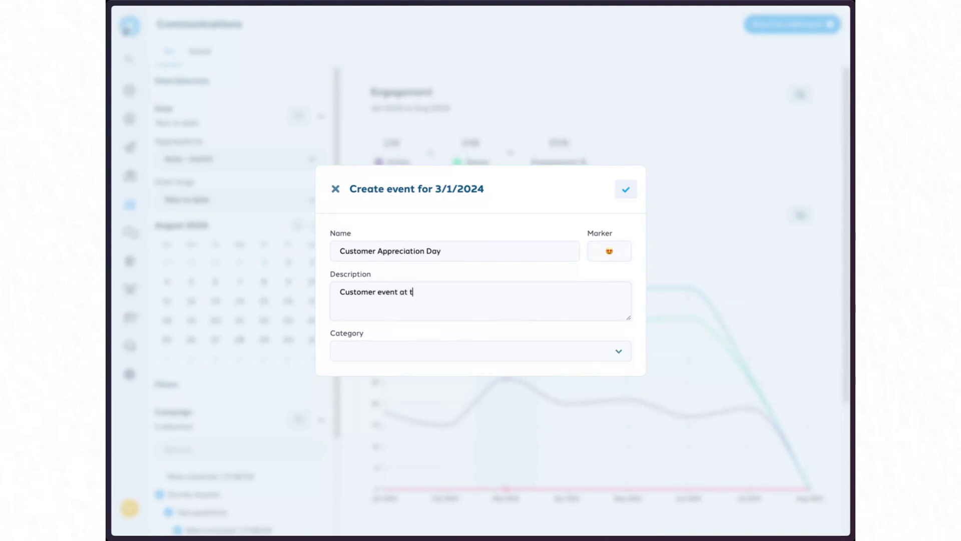
type("he office to say thanks for be")
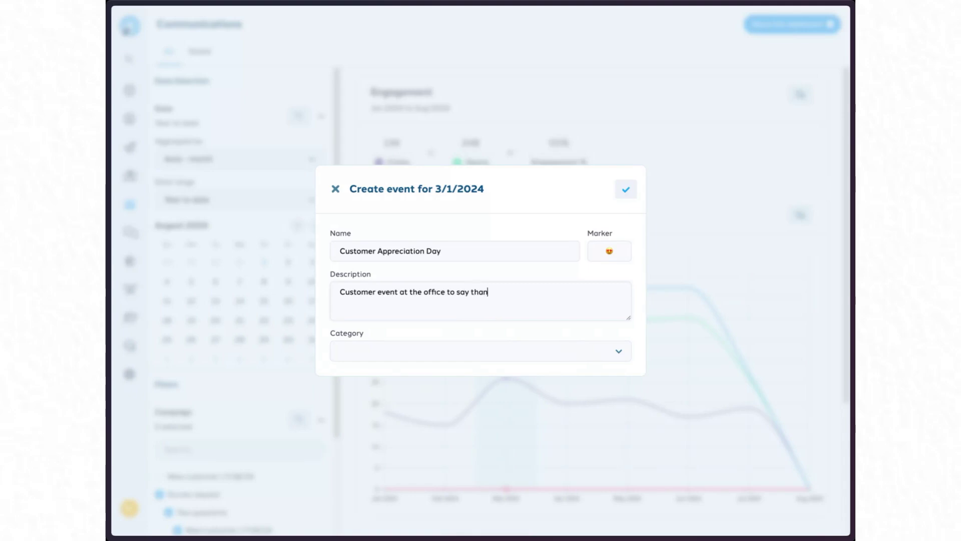
type("ing a customer.")
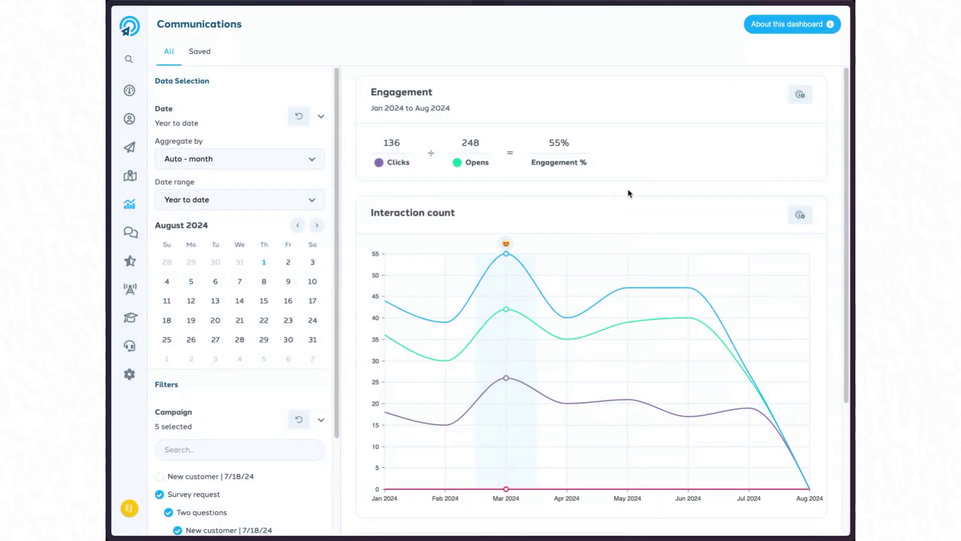
mouse_move(506, 250)
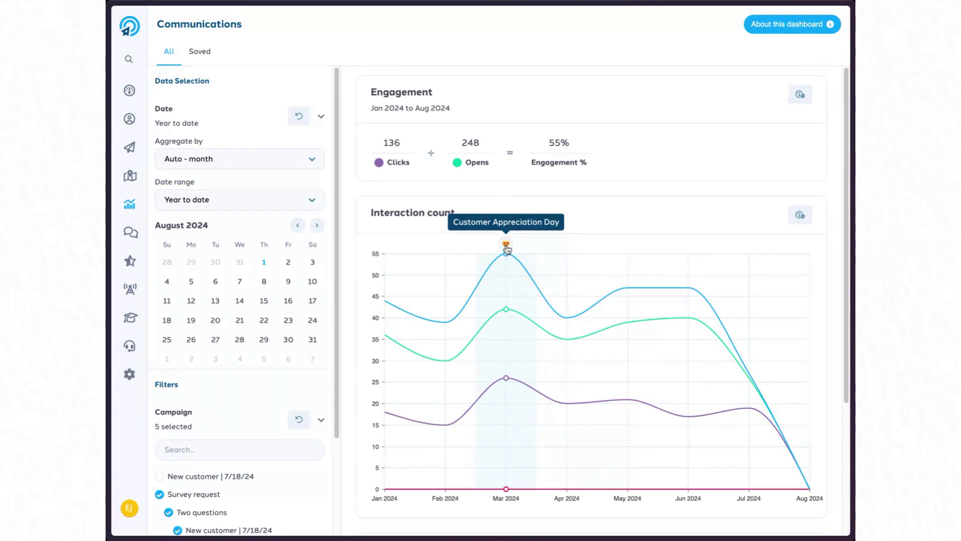
scroll(506, 281, "down", 4)
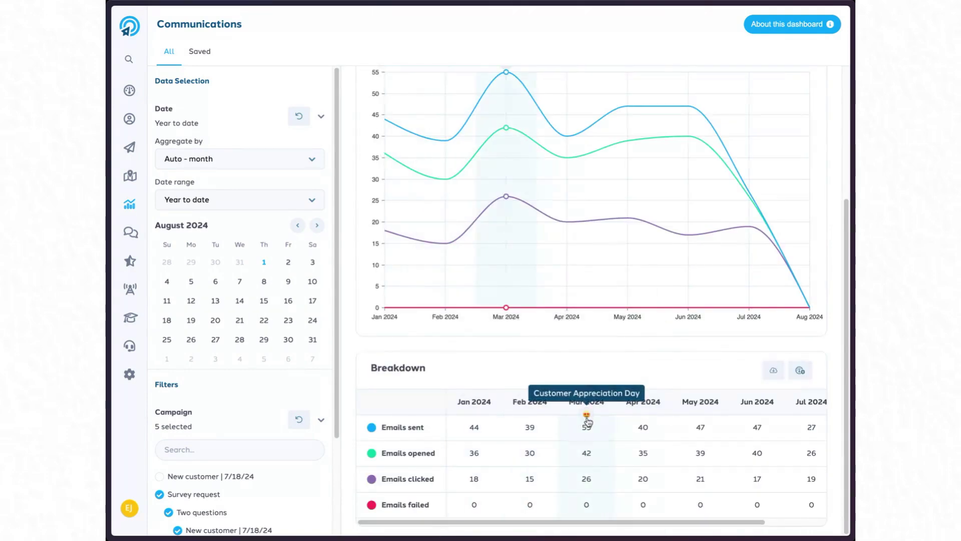
scroll(590, 384, "up", 4)
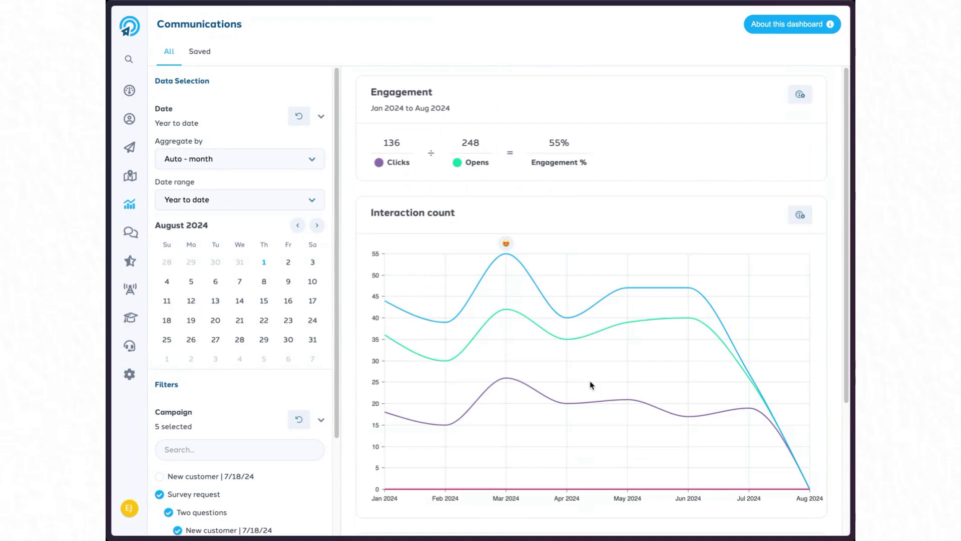
Open the Products dashboard and set its date range to Year to date.
mouse_move(131, 206)
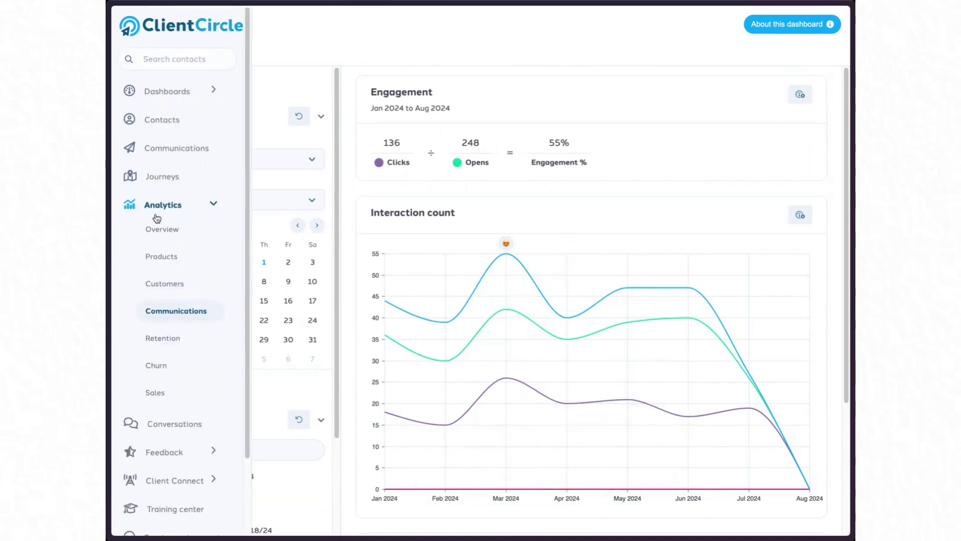
left_click(161, 259)
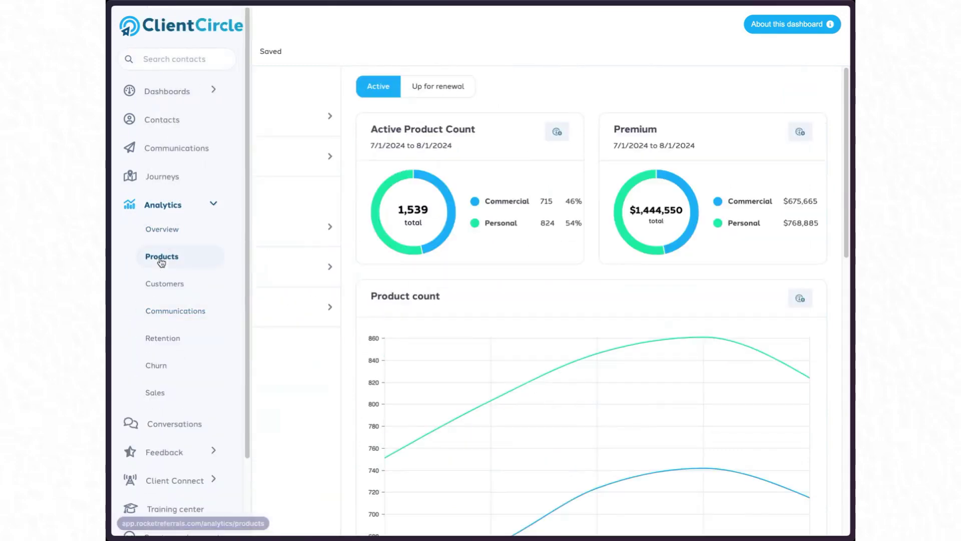
left_click(221, 123)
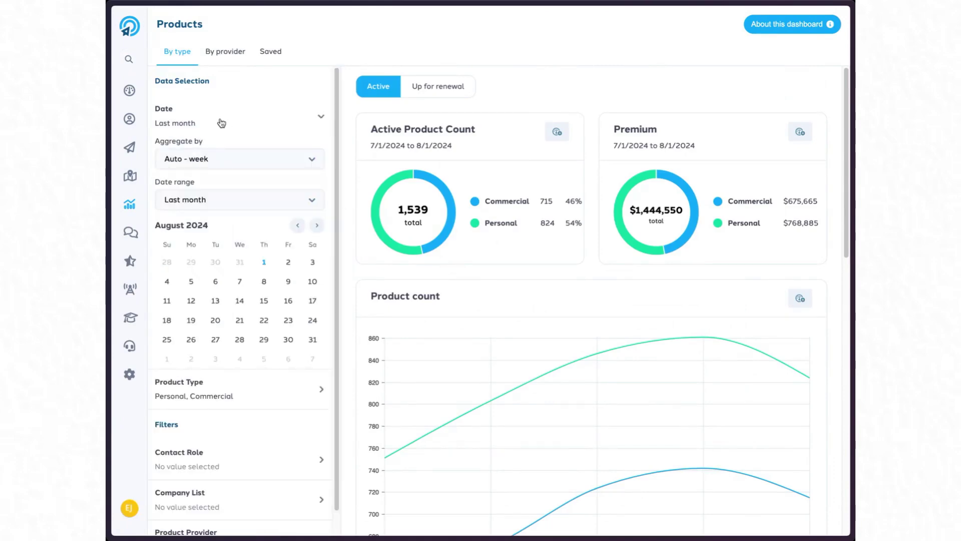
left_click(221, 207)
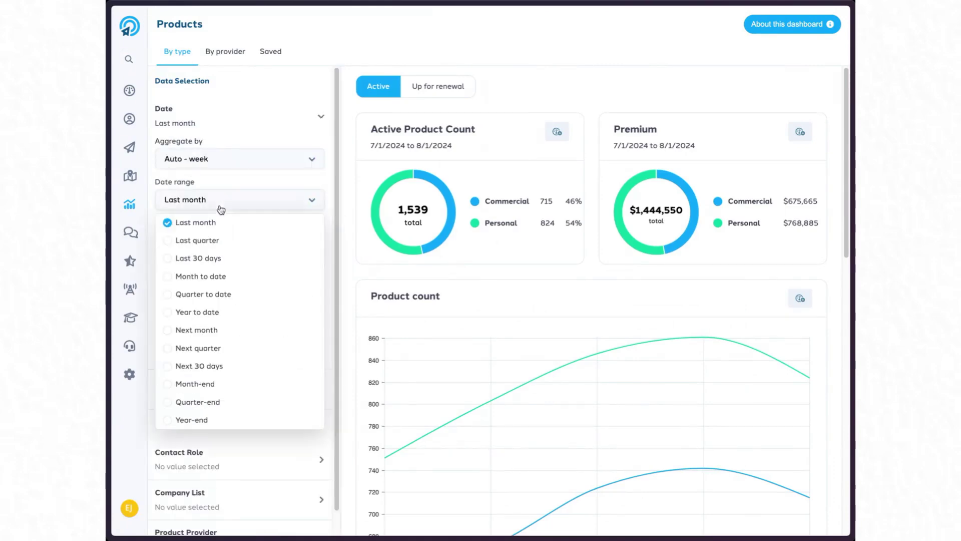
left_click(209, 313)
Open the Customer Appreciation Day marker on the Product count chart to see March's details.
mouse_move(507, 334)
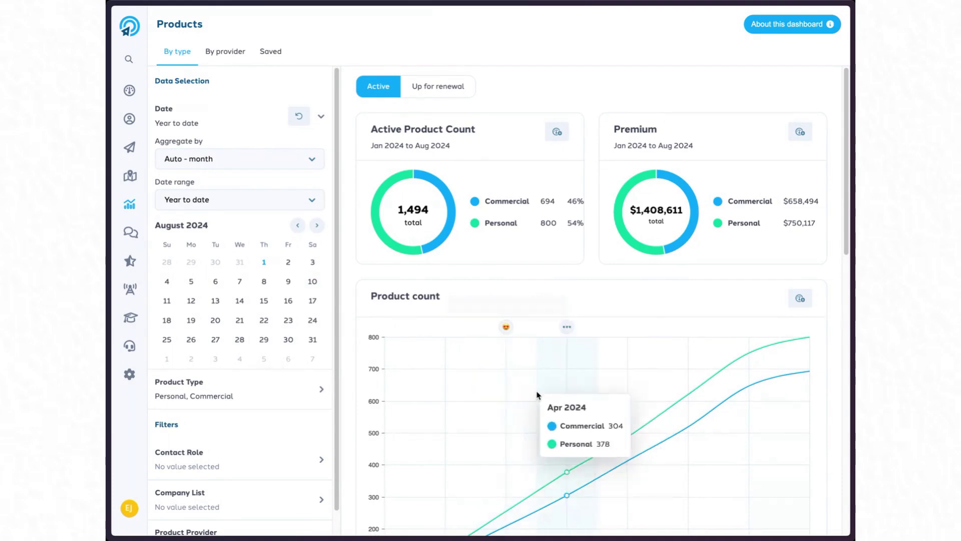
scroll(508, 330, "down", 2)
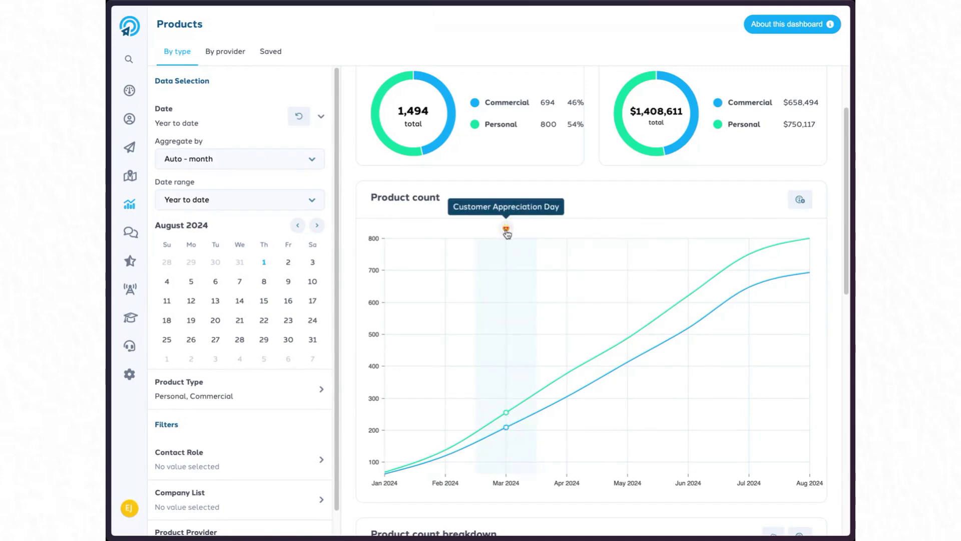
left_click(505, 229)
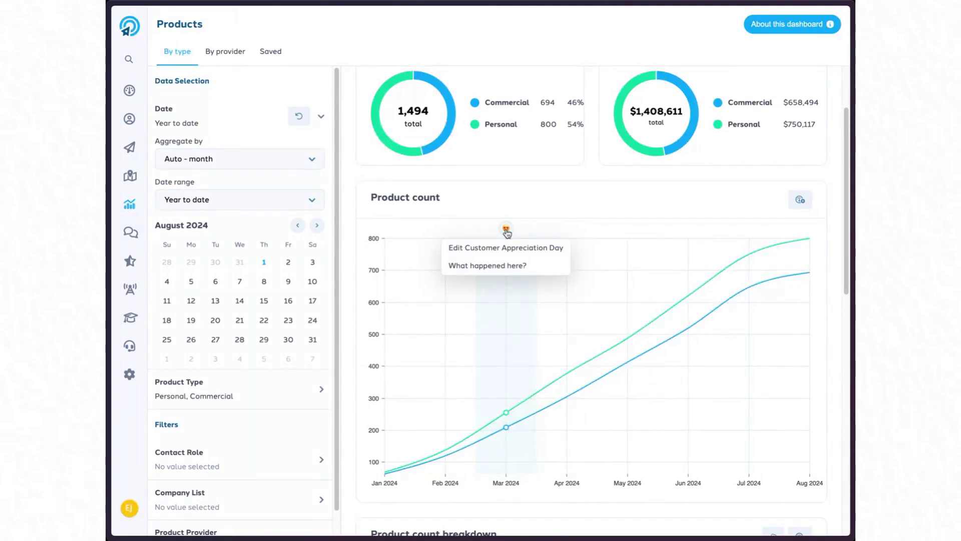
left_click(503, 266)
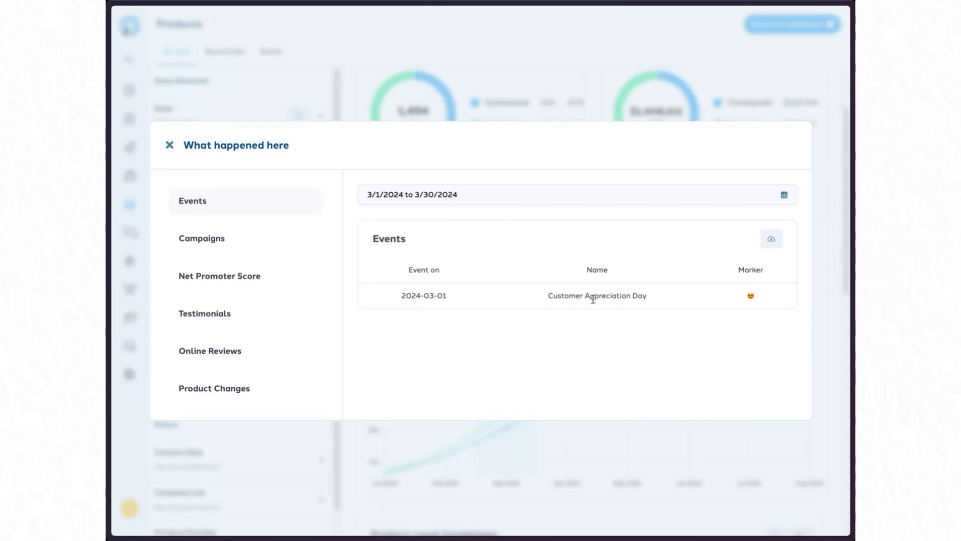
left_click(170, 146)
mouse_move(482, 302)
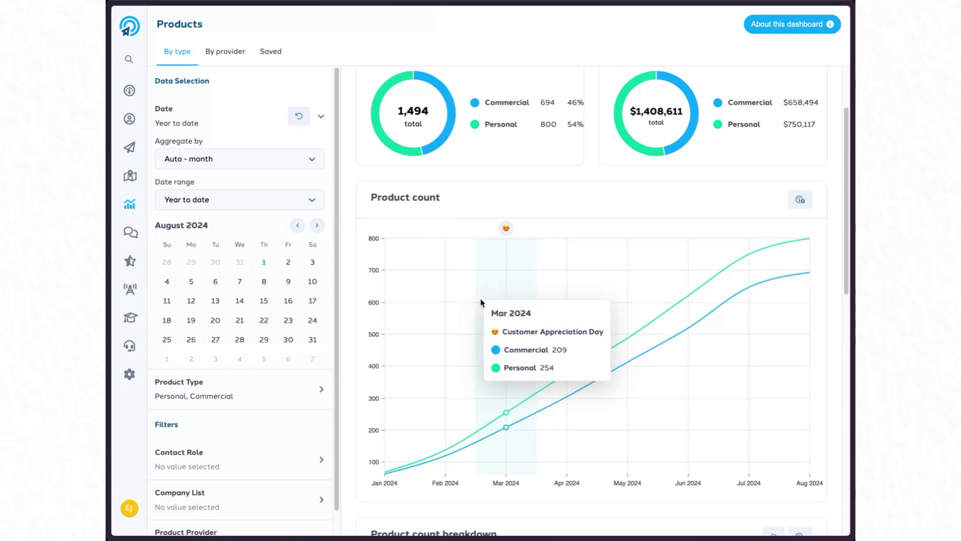
mouse_move(141, 206)
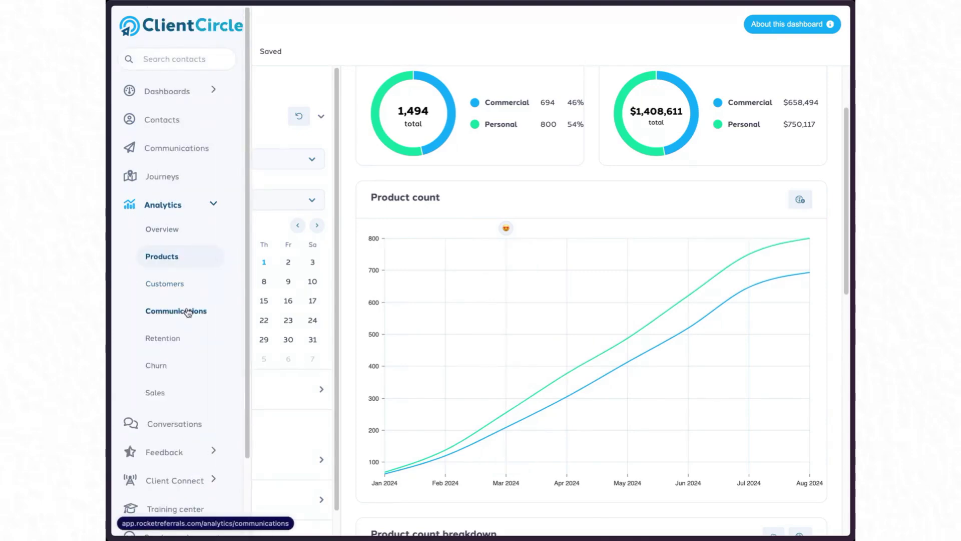
Show the Communications dashboard for Year to date: 141 clicks over 276 opens (51%).
left_click(190, 318)
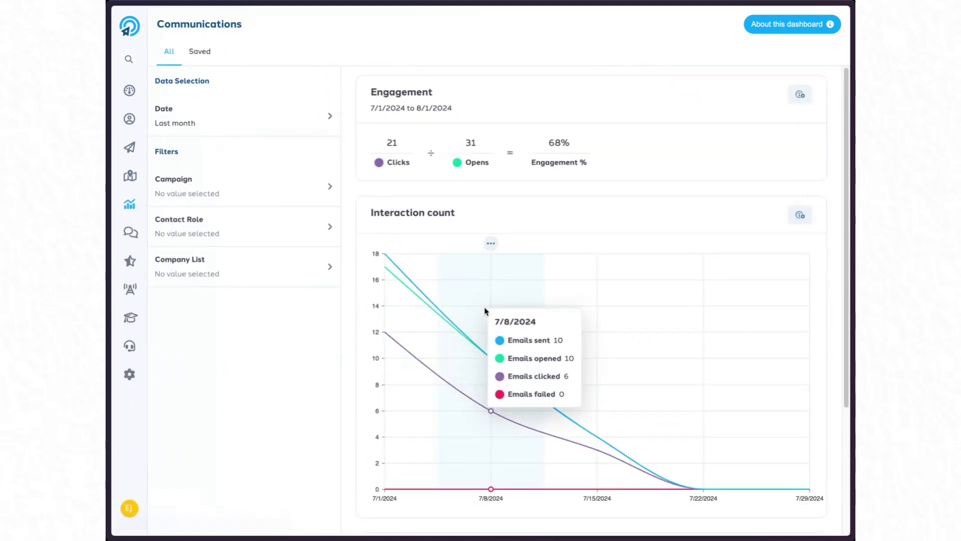
left_click(235, 126)
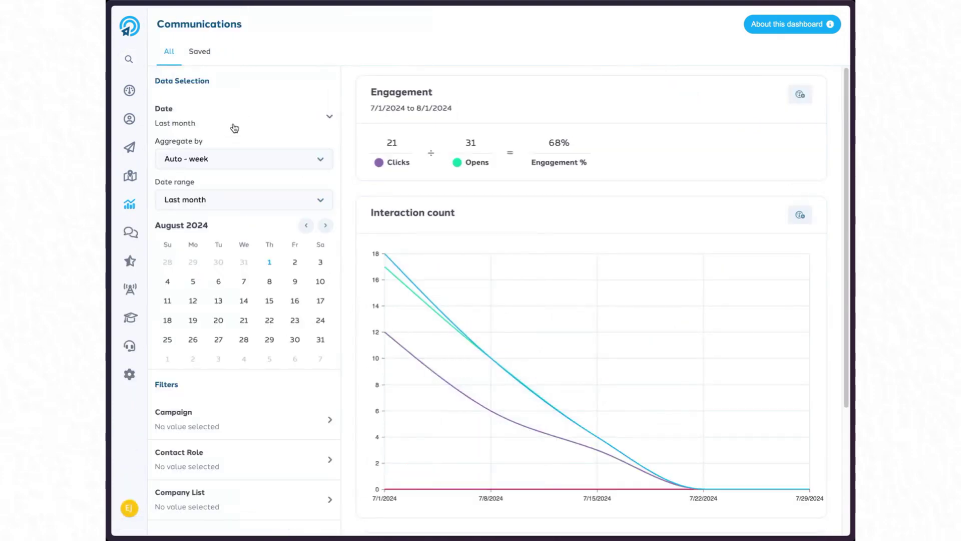
left_click(241, 205)
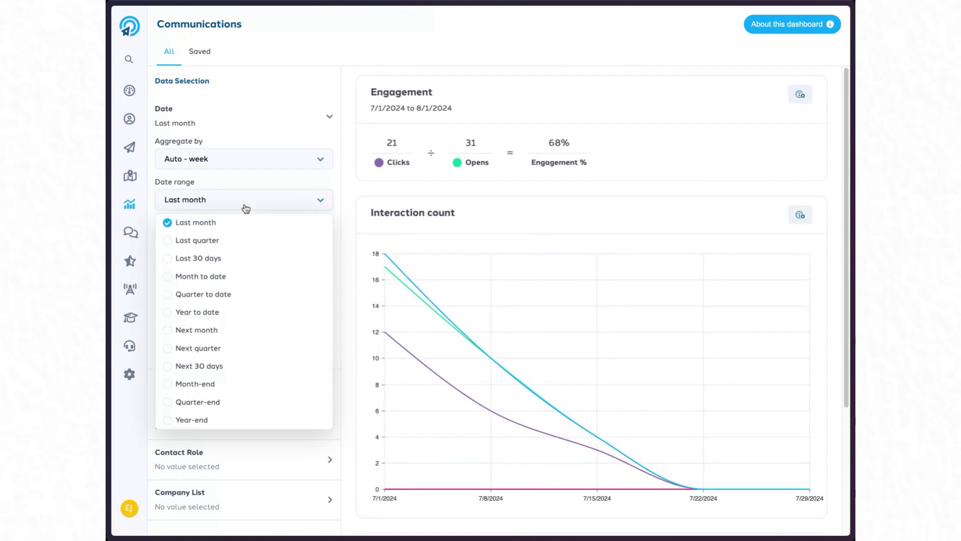
left_click(225, 313)
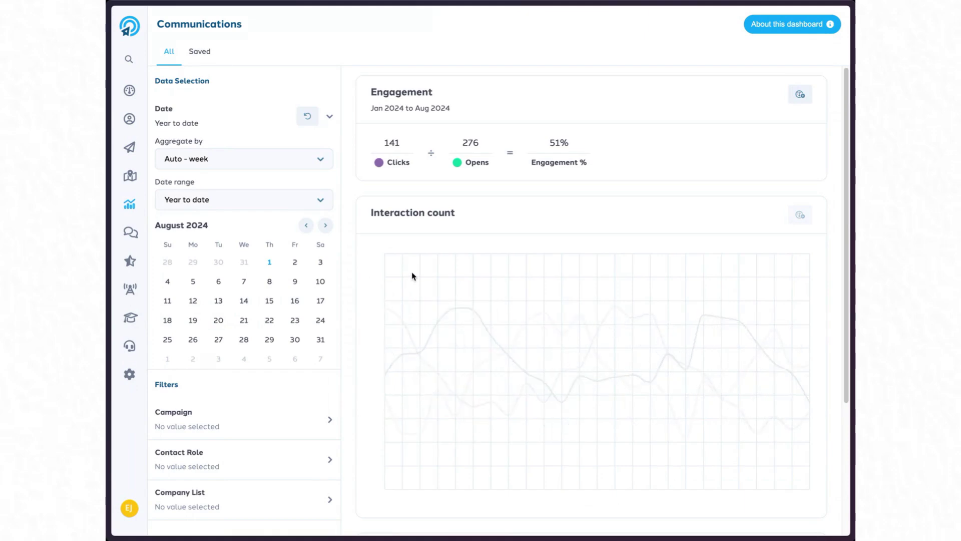
mouse_move(507, 254)
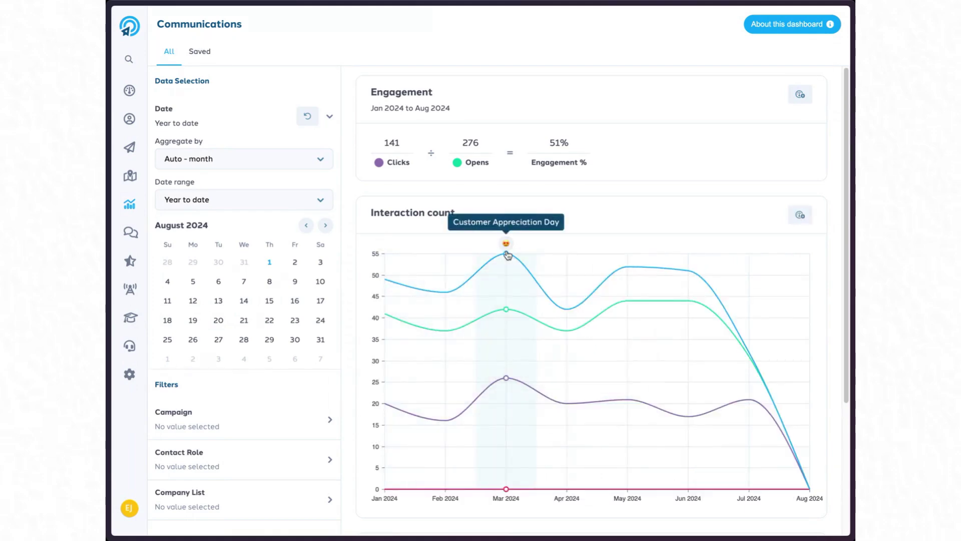
scroll(507, 255, "down", 1)
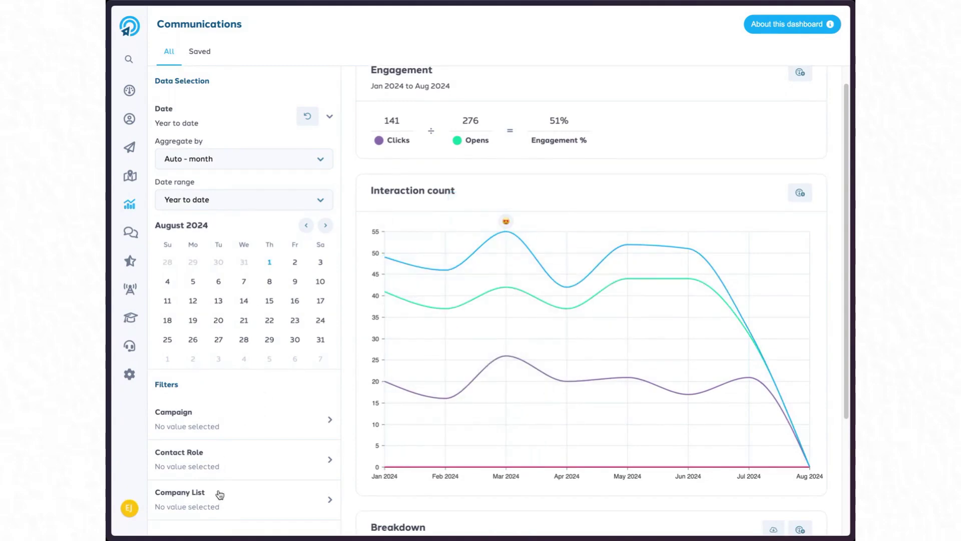
Tick Under 40 in Company List and Survey request in Campaign, giving 39 clicks over 67 opens.
left_click(230, 508)
scroll(249, 491, "down", 5)
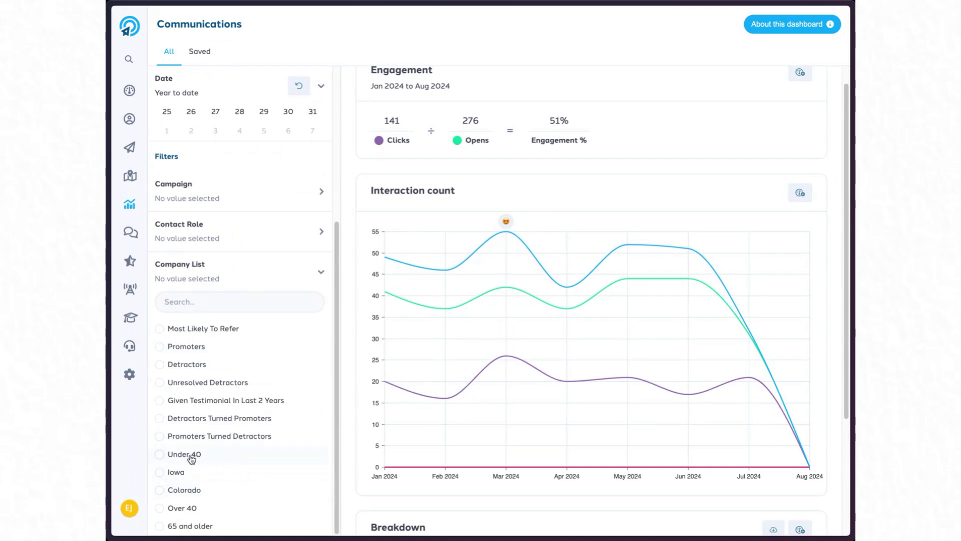
left_click(160, 454)
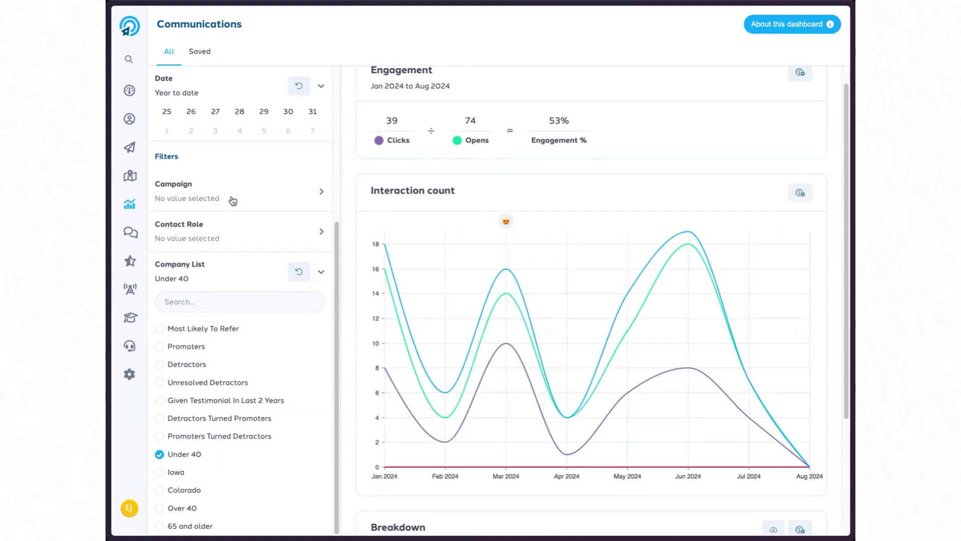
left_click(232, 200)
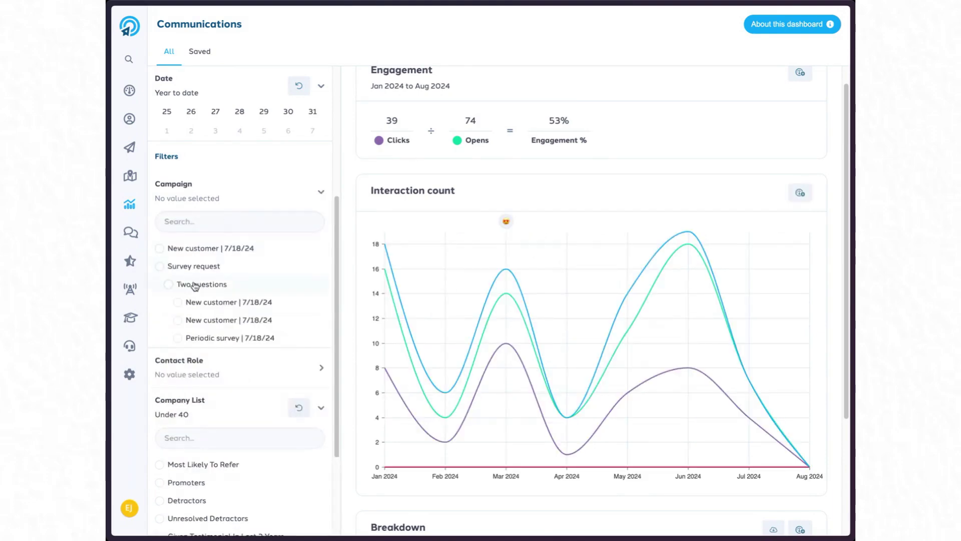
left_click(186, 267)
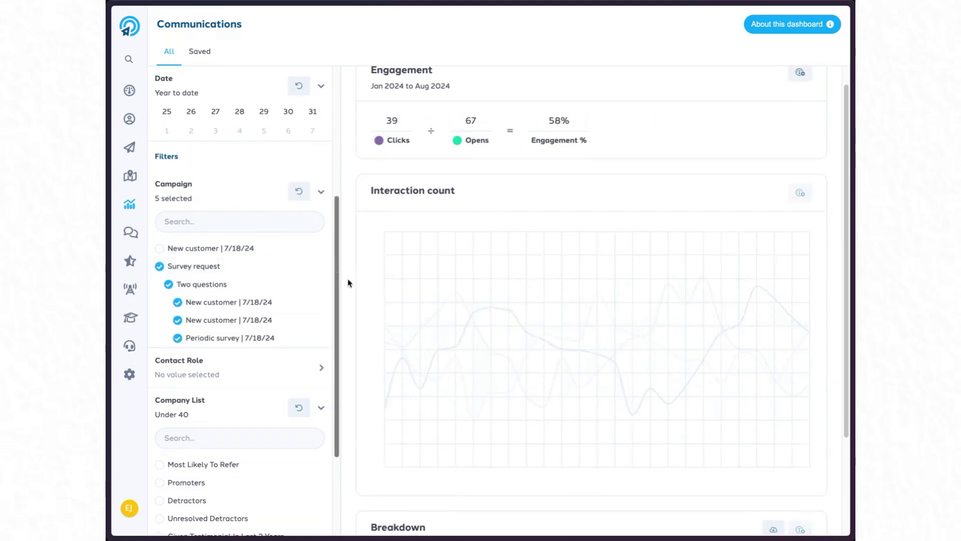
Inspect the filtered interaction chart, peaking in June 2024 at 17 sent, 16 opened, 8 clicked.
scroll(352, 292, "down", 1)
mouse_move(526, 246)
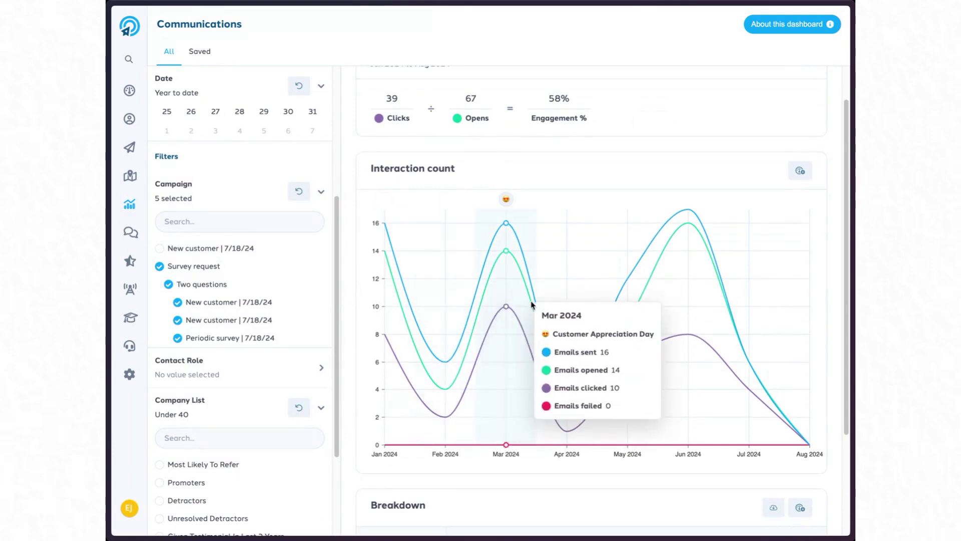
mouse_move(548, 348)
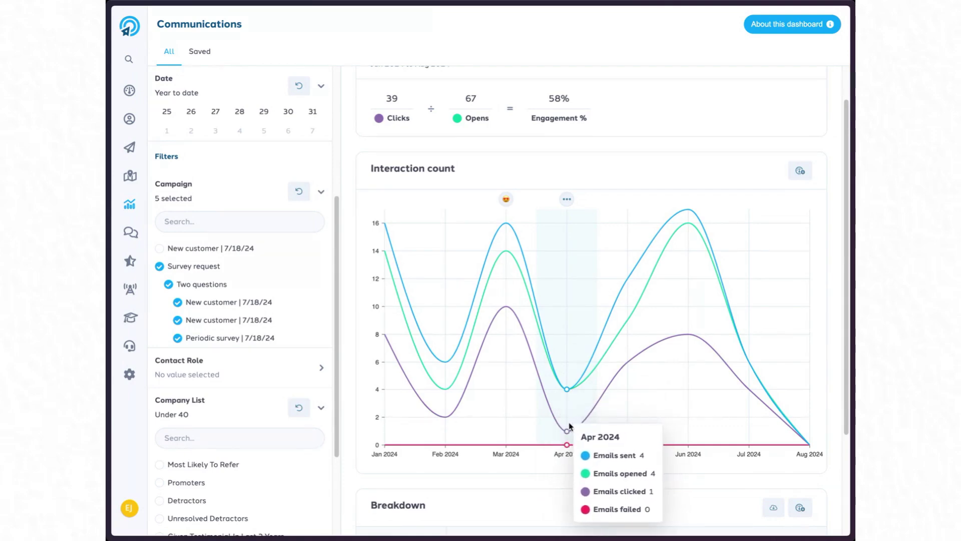
mouse_move(687, 293)
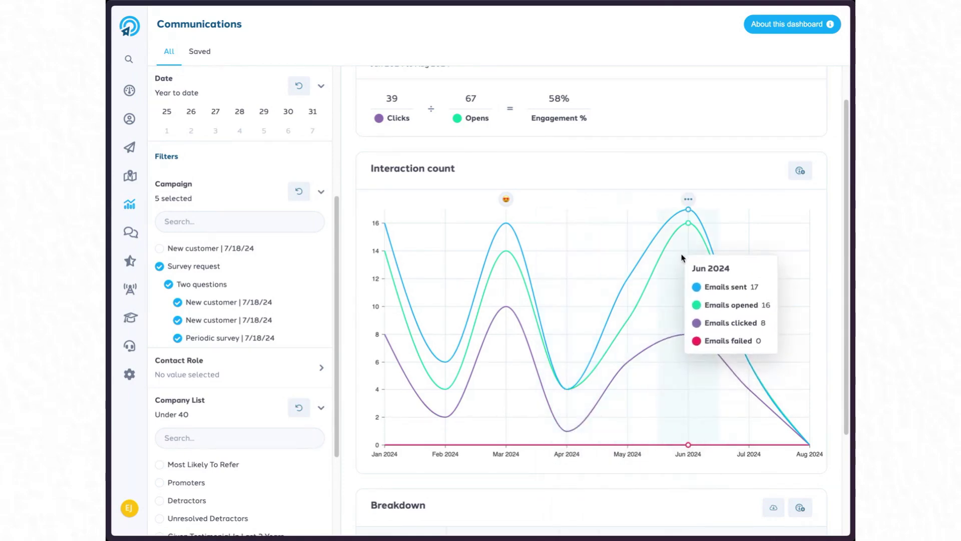
mouse_move(388, 260)
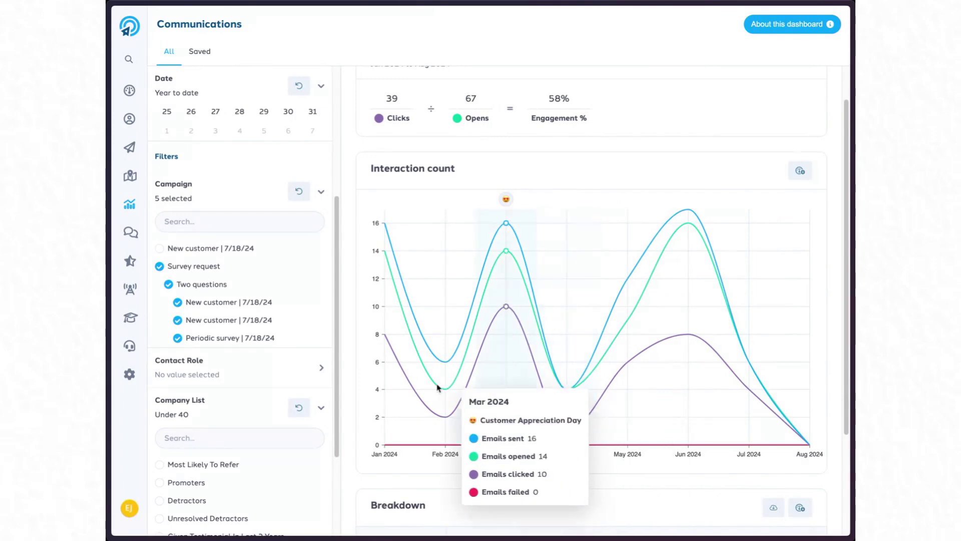
scroll(237, 405, "down", 3)
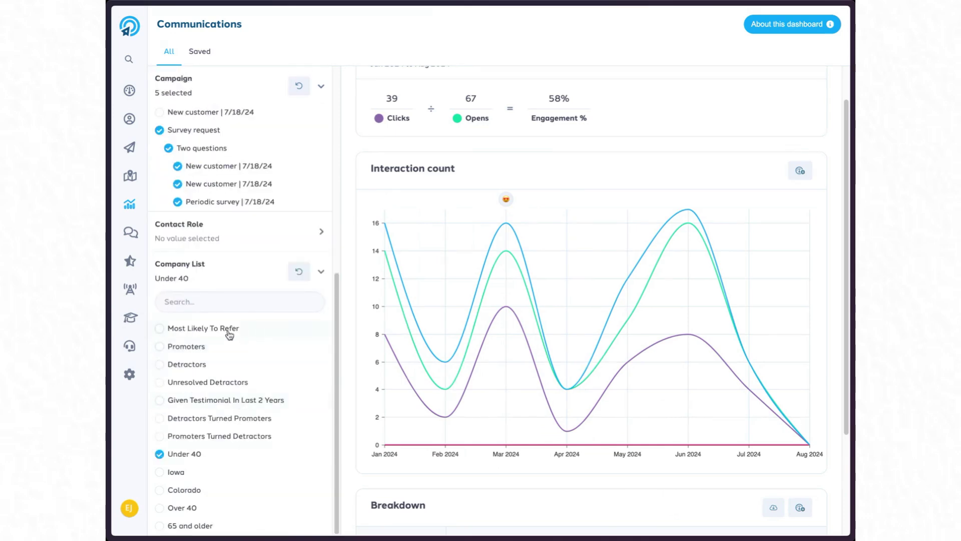
Open the Retention dashboard from the Analytics section of the sidebar.
mouse_move(162, 209)
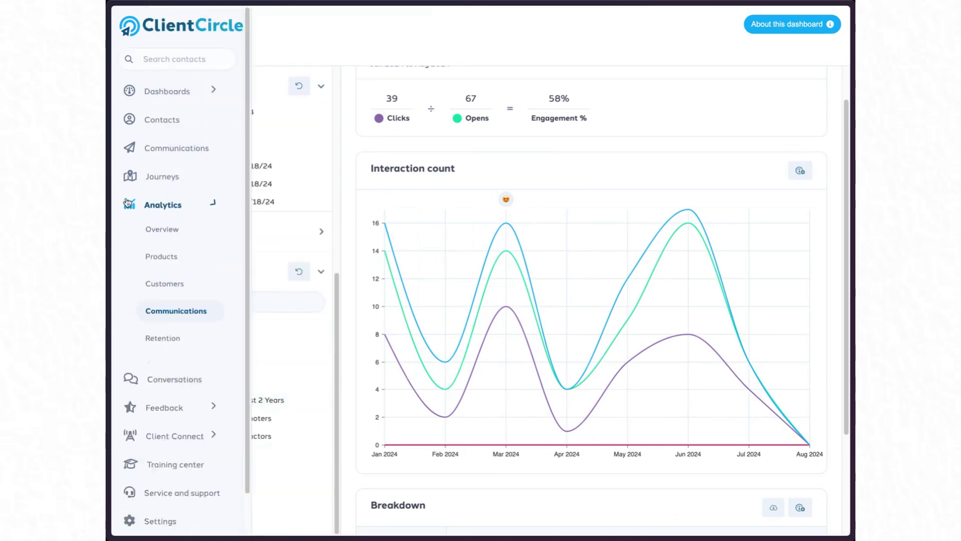
left_click(180, 339)
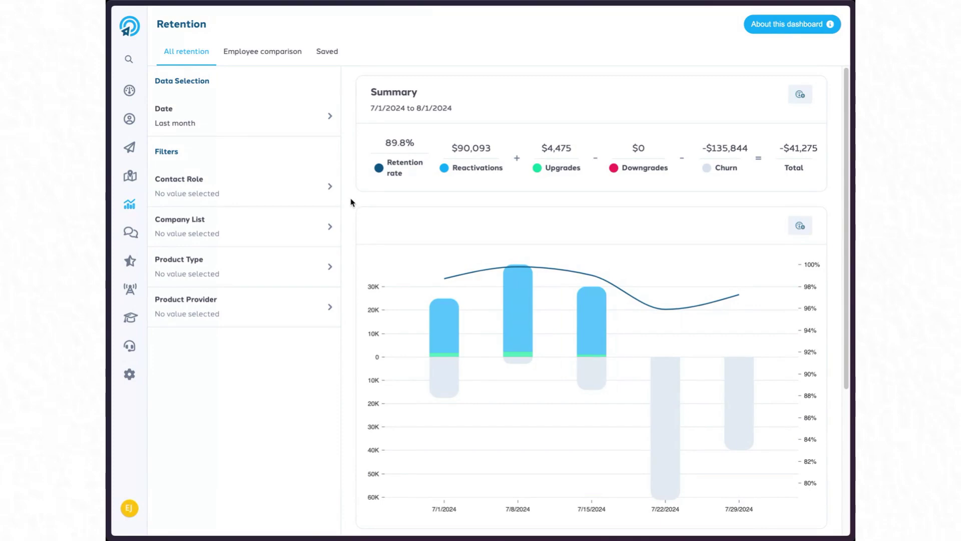
Show each employee's churn in the Employee comparison view, then return to All retention.
left_click(256, 60)
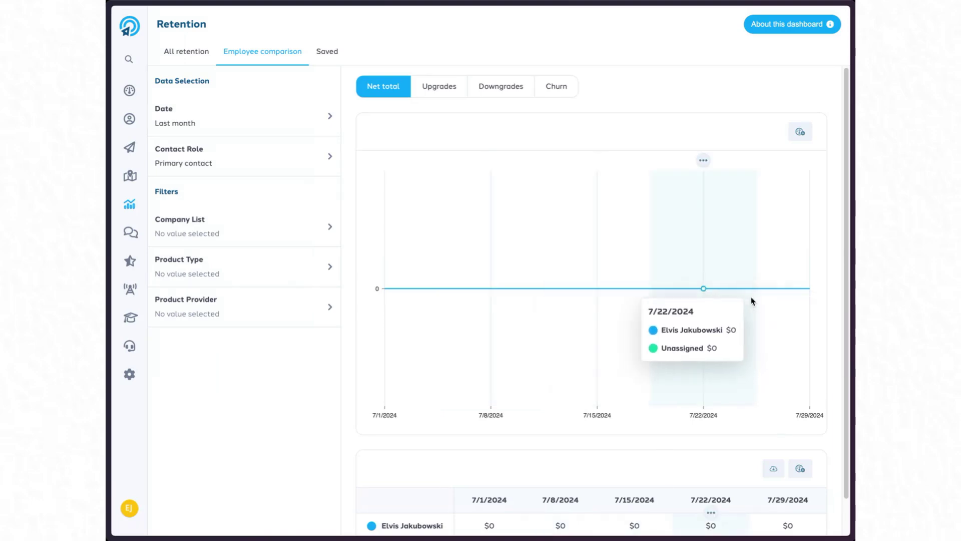
scroll(496, 332, "down", 2)
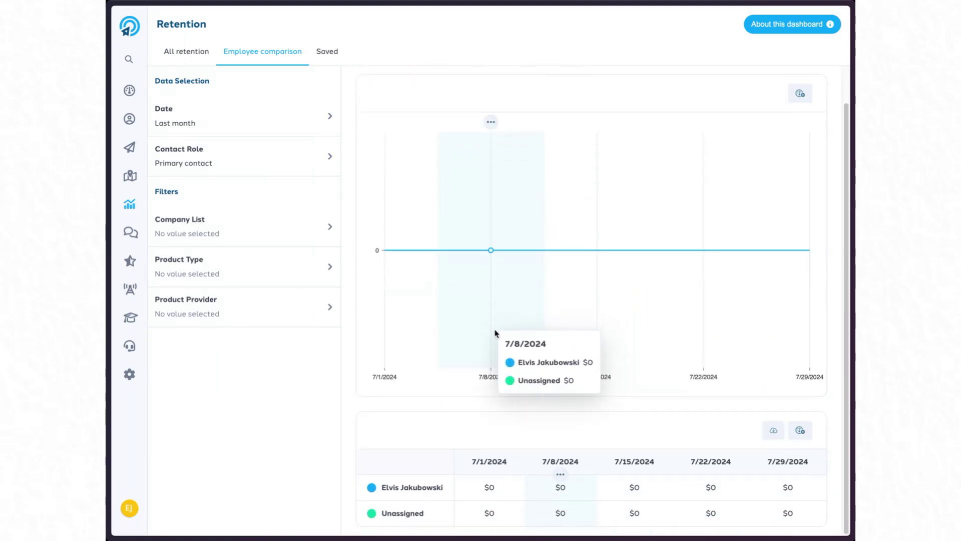
scroll(507, 265, "up", 2)
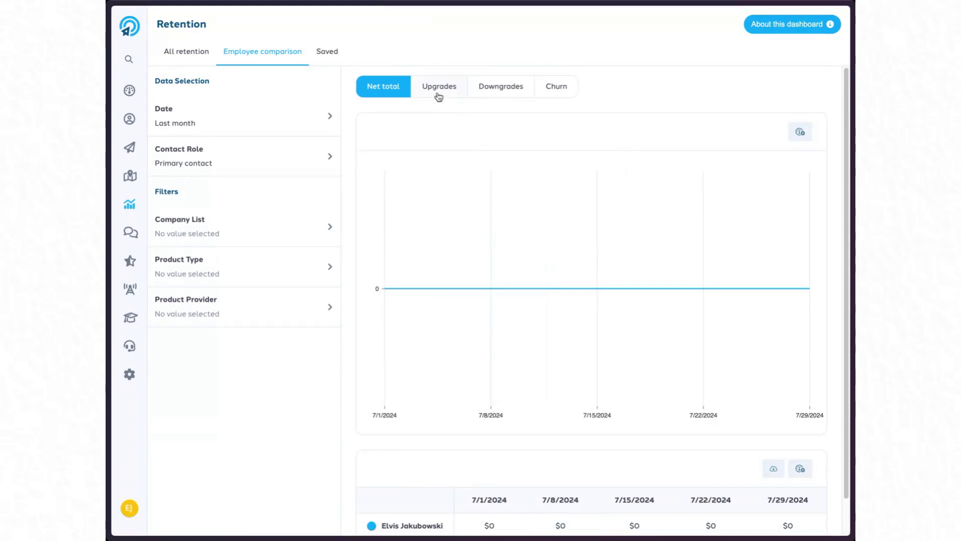
left_click(570, 95)
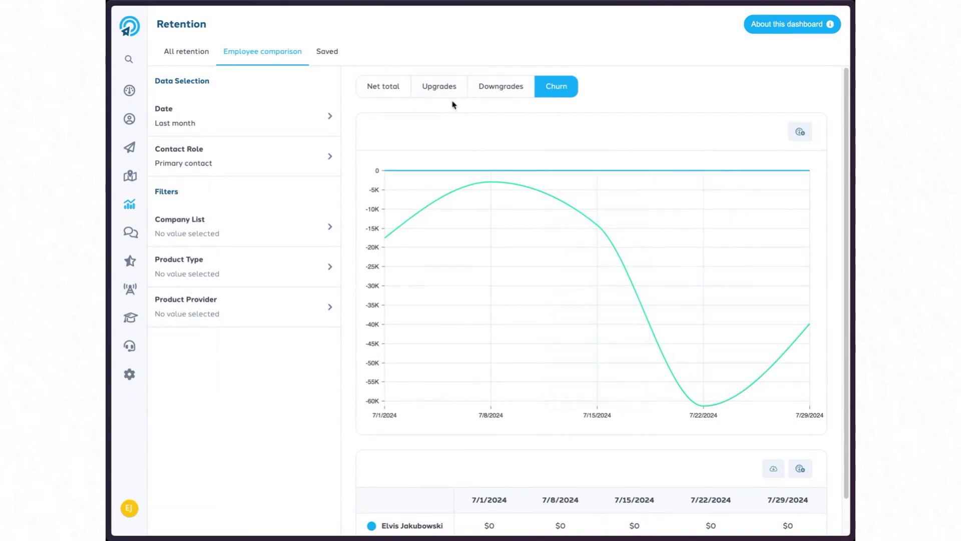
mouse_move(458, 191)
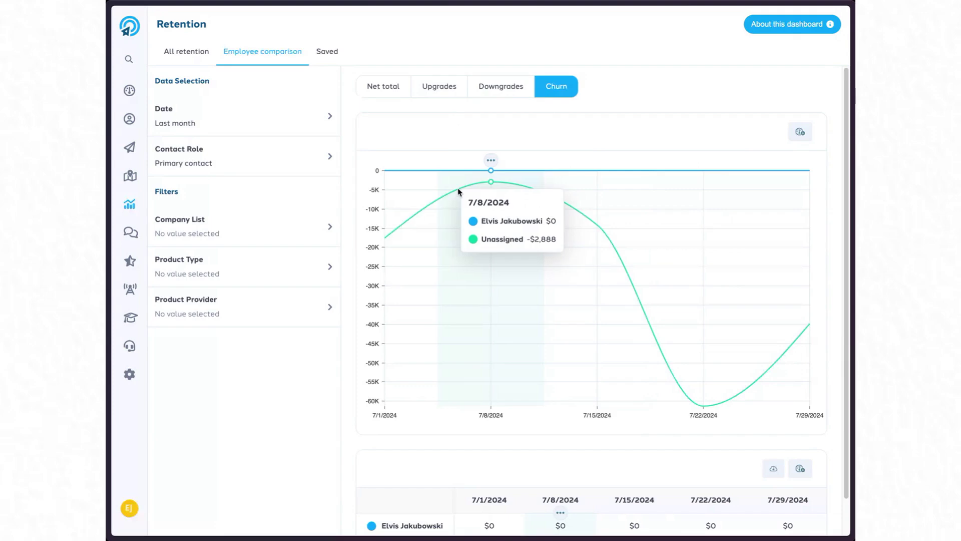
left_click(182, 57)
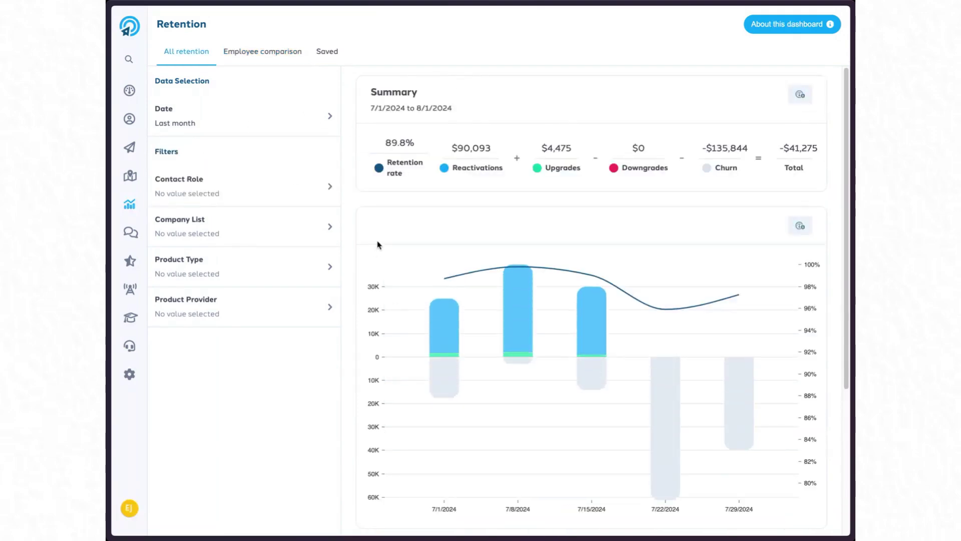
Review the weekly retention chart from 7/1/2024 to 7/29/2024 and expand the Analytics menu.
scroll(407, 333, "down", 1)
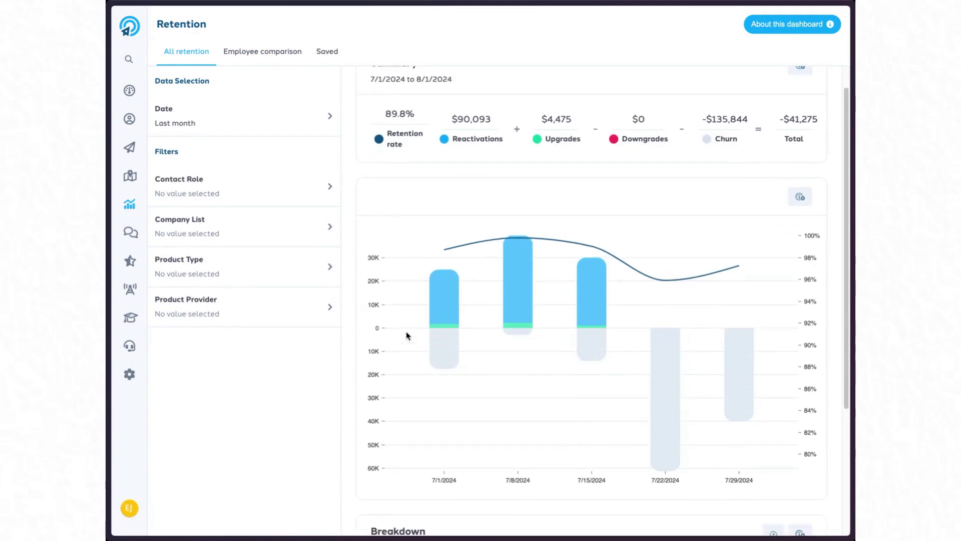
mouse_move(416, 336)
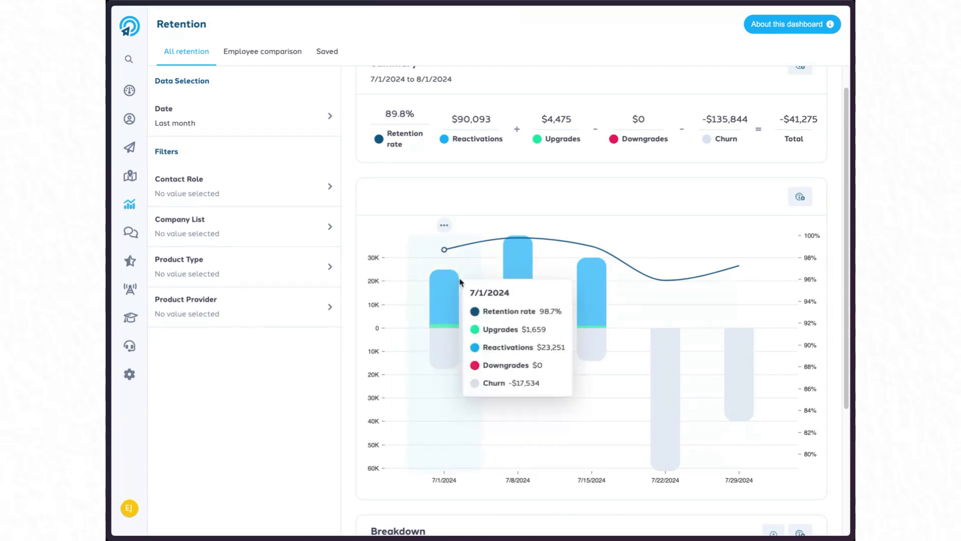
left_click(168, 208)
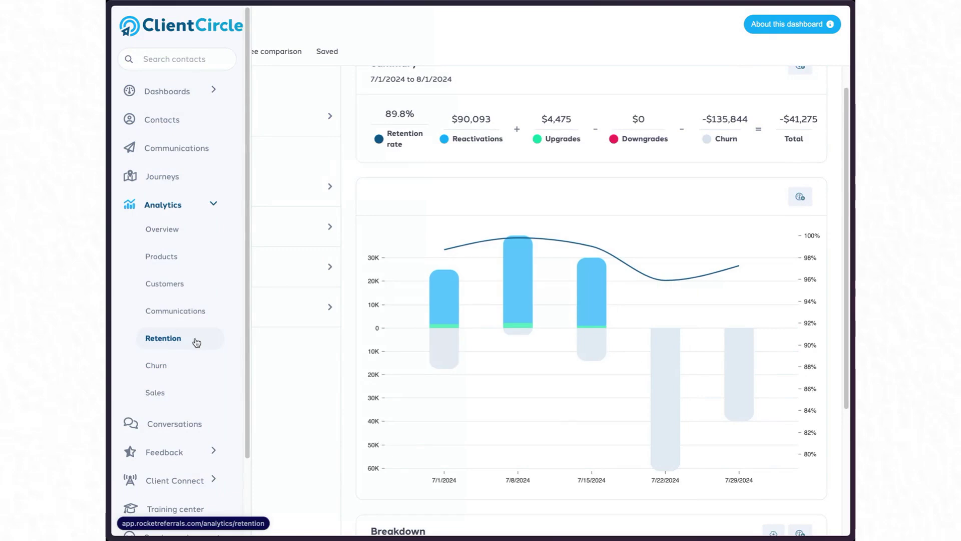
Open the Churn dashboard and expand the Product Provider filter to list the insurance providers.
left_click(191, 371)
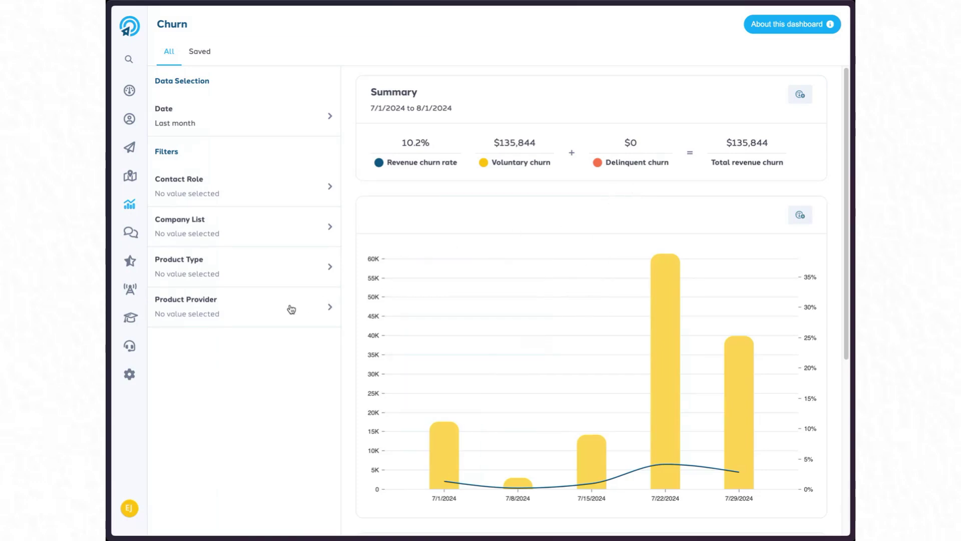
left_click(273, 319)
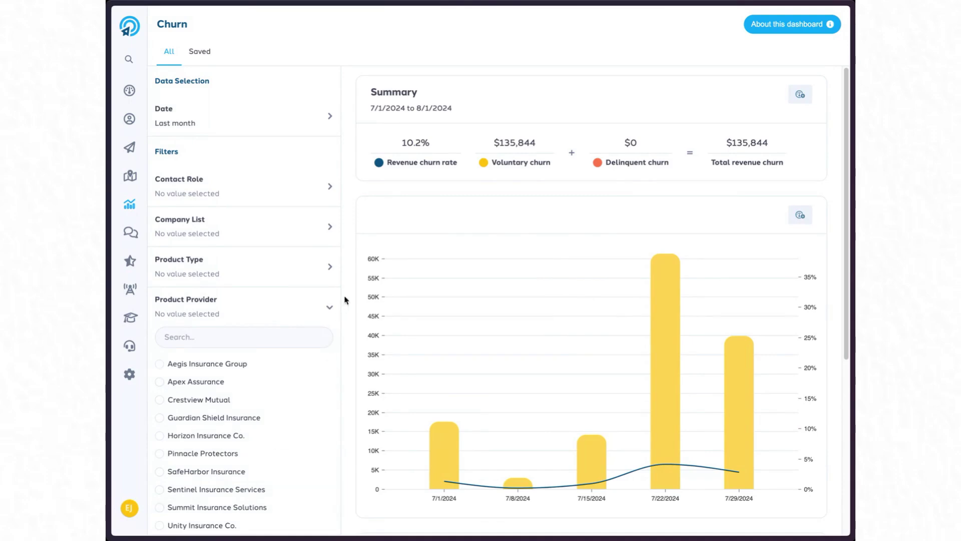
mouse_move(173, 265)
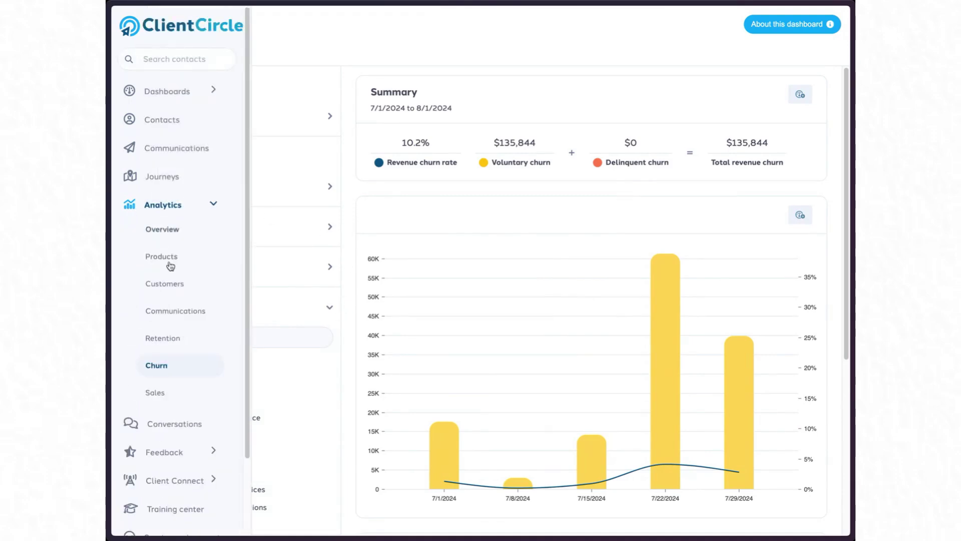
Review the Sales tabs: Premium by employee, Quotes, Quotes by employee, Time to close, Premium; then open the analytics Overview.
left_click(170, 397)
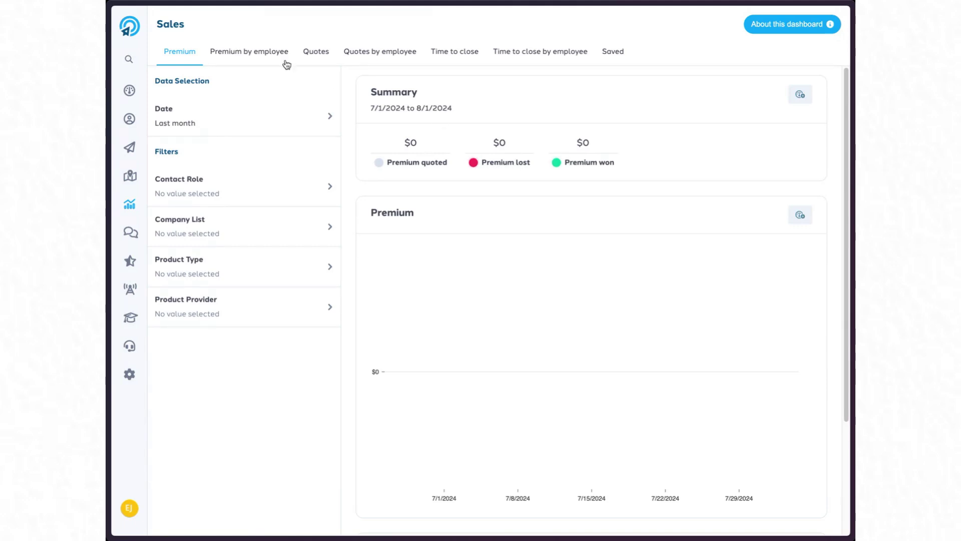
left_click(263, 59)
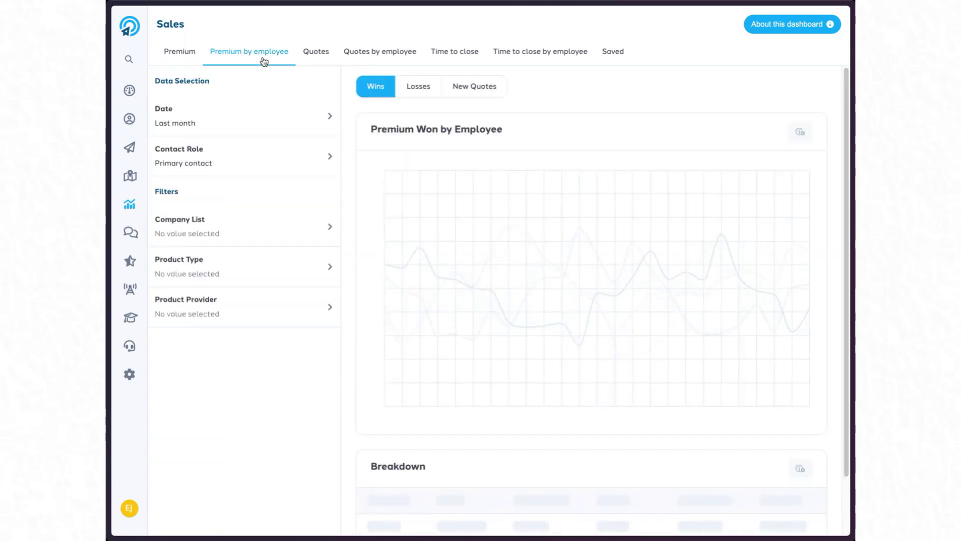
left_click(320, 59)
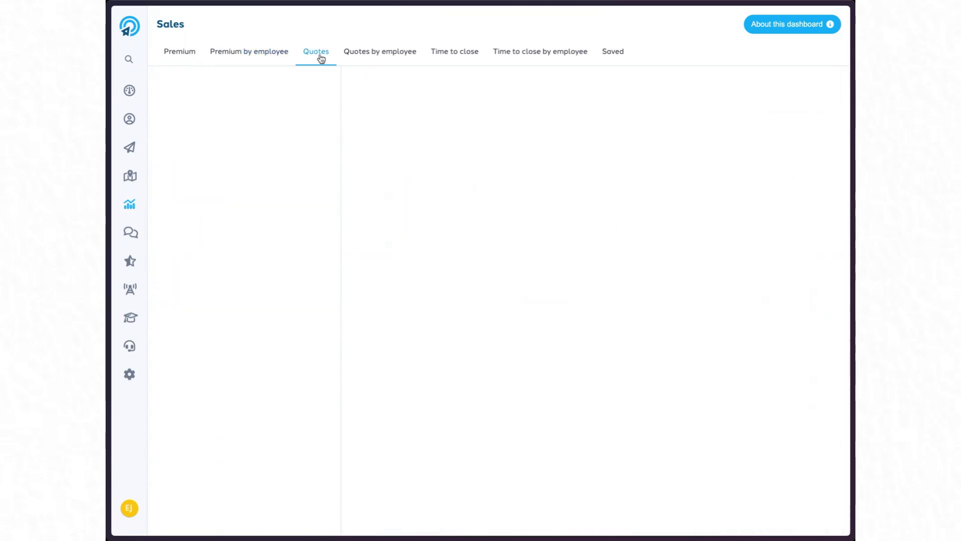
left_click(384, 59)
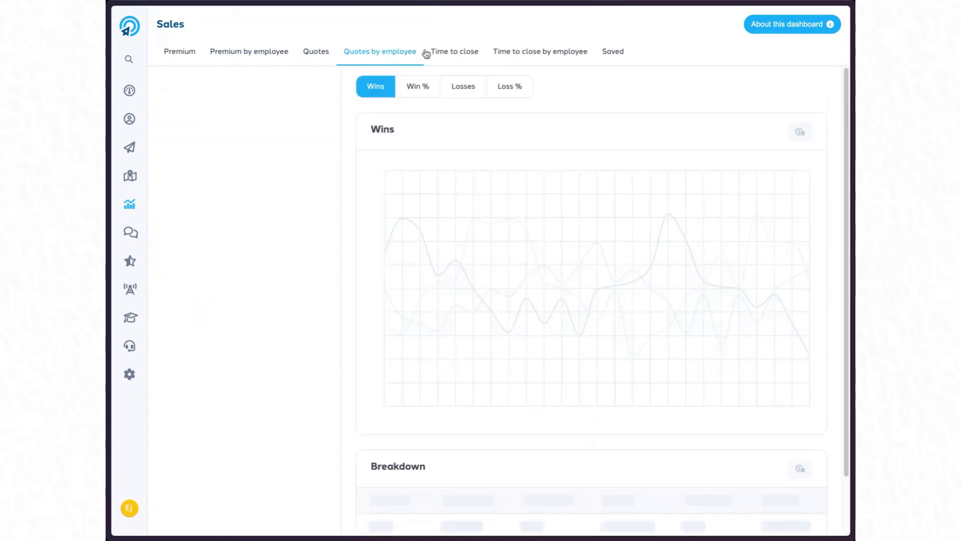
left_click(458, 55)
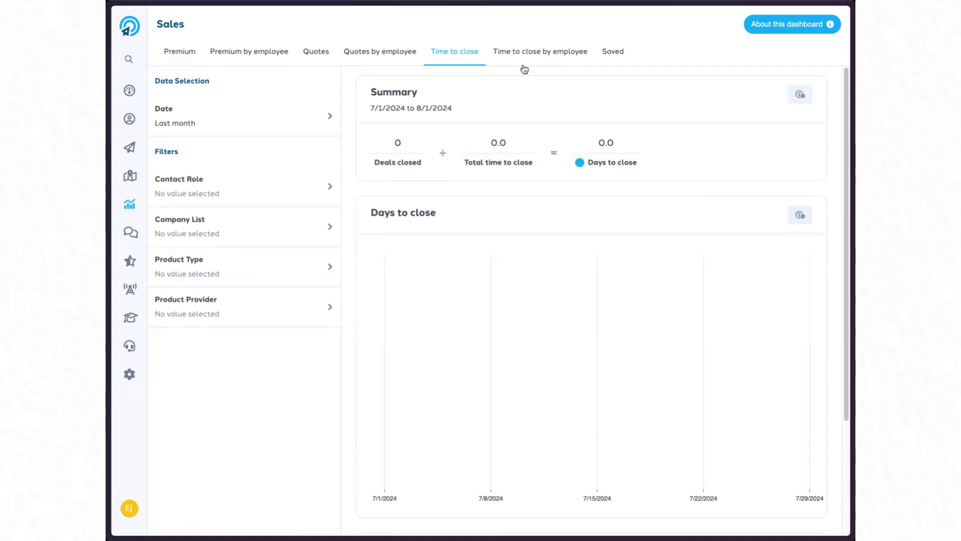
left_click(176, 56)
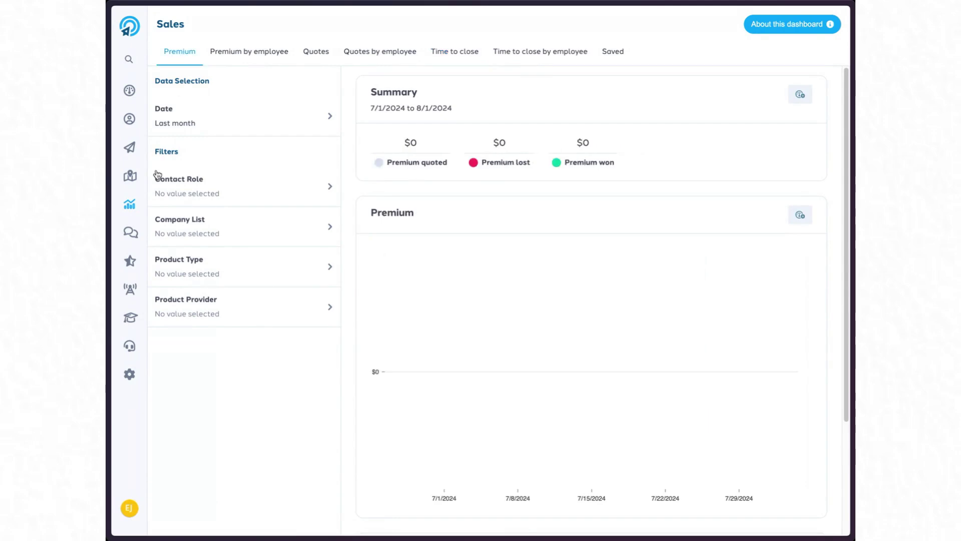
mouse_move(142, 211)
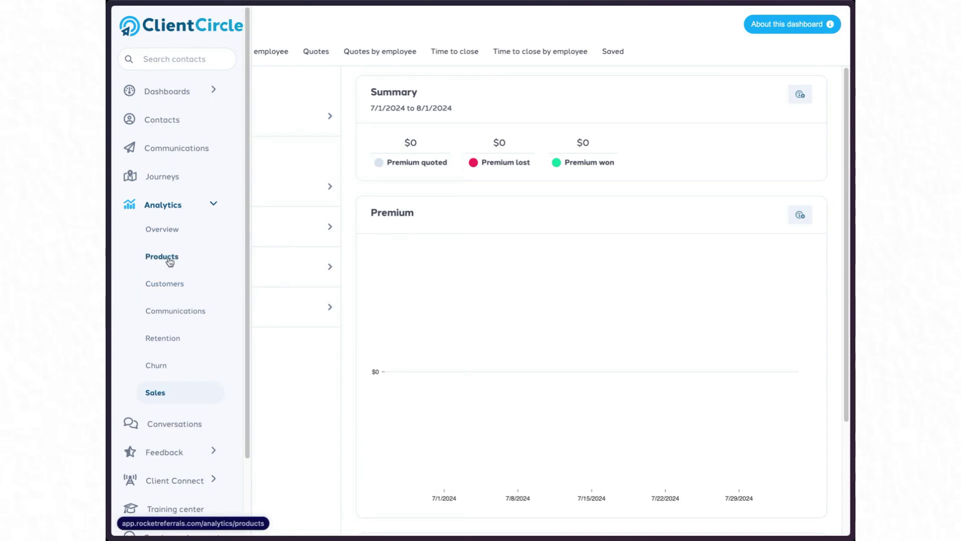
left_click(170, 232)
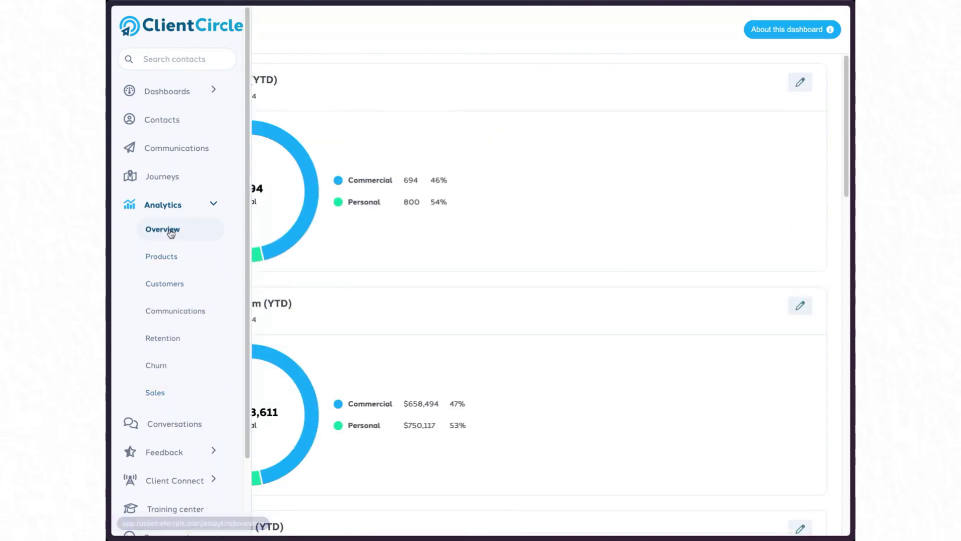